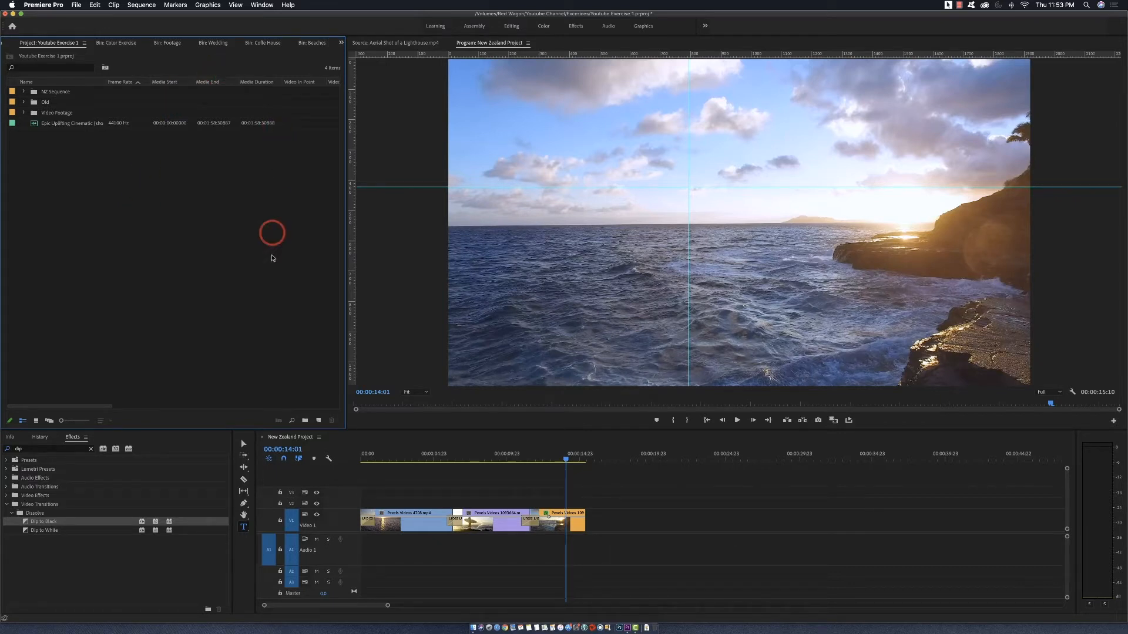
Start creating a new sequence in the New Zealand project
click(293, 437)
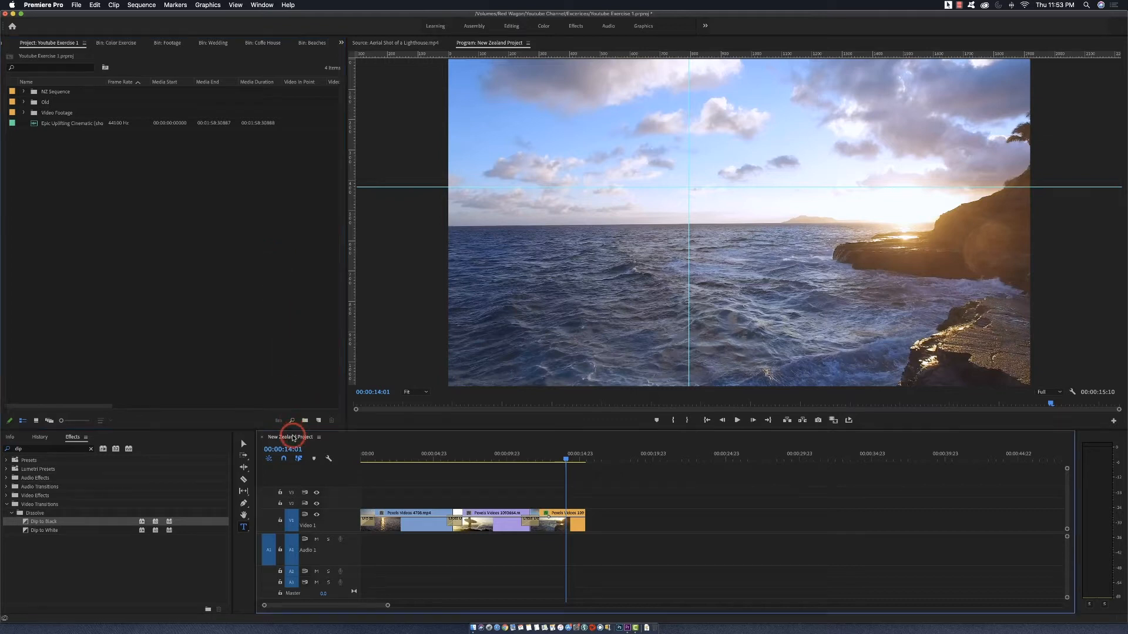
click(141, 6)
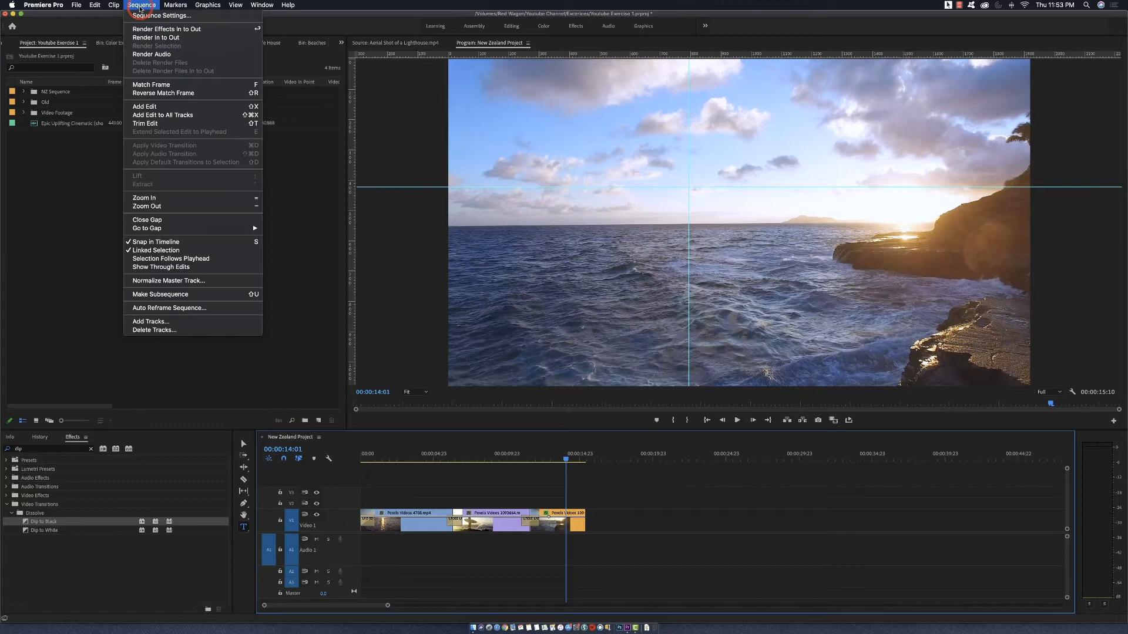
mouse_move(77, 10)
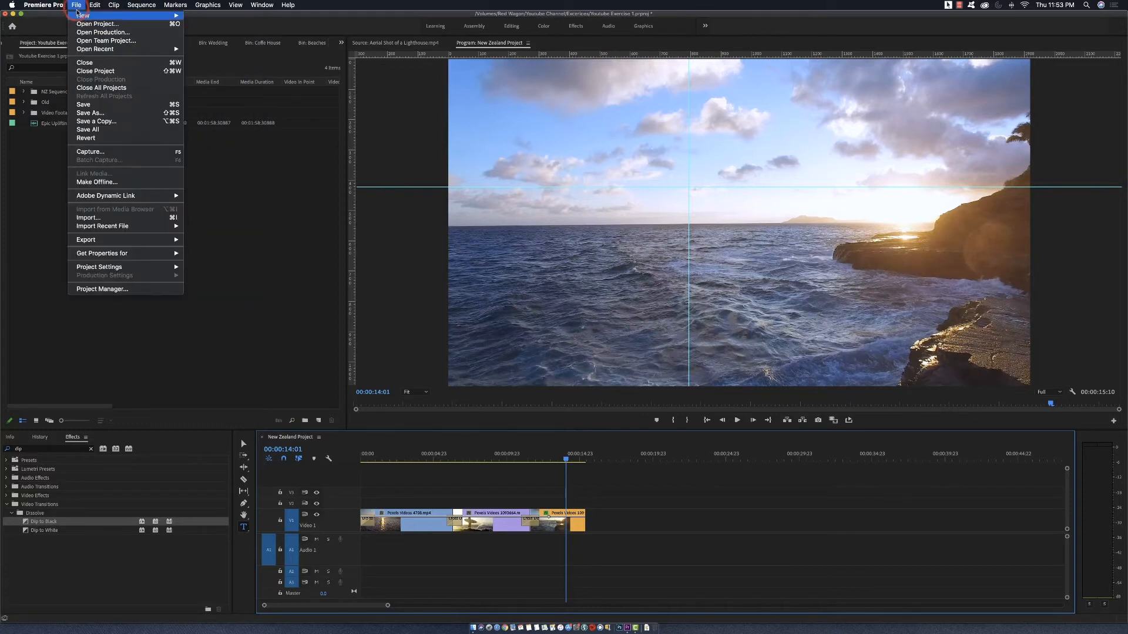
click(234, 45)
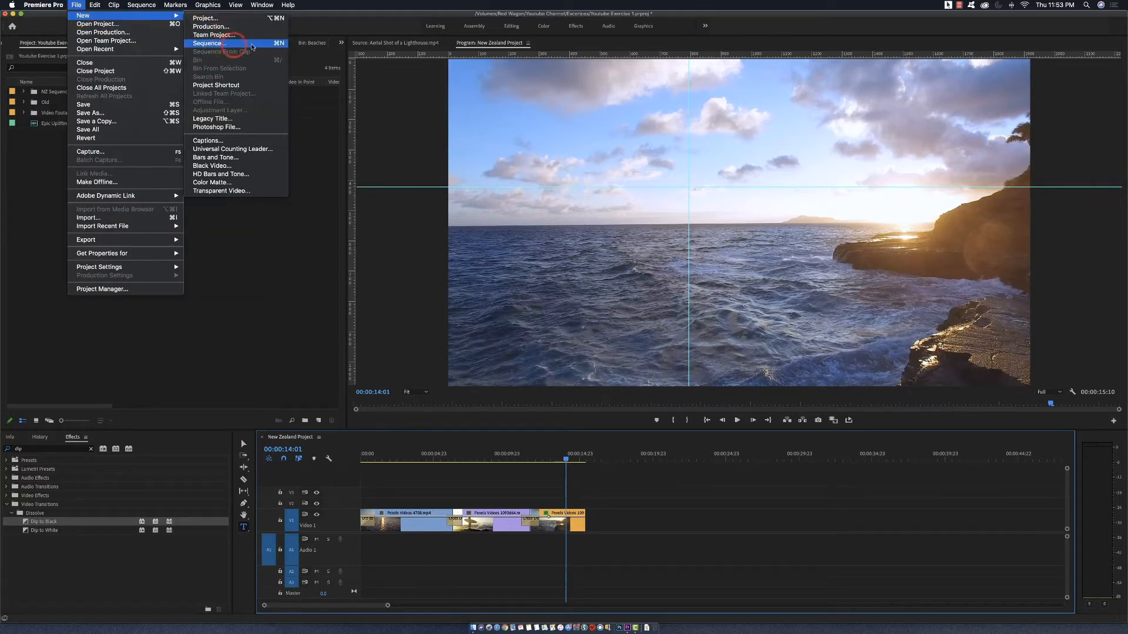
click(487, 47)
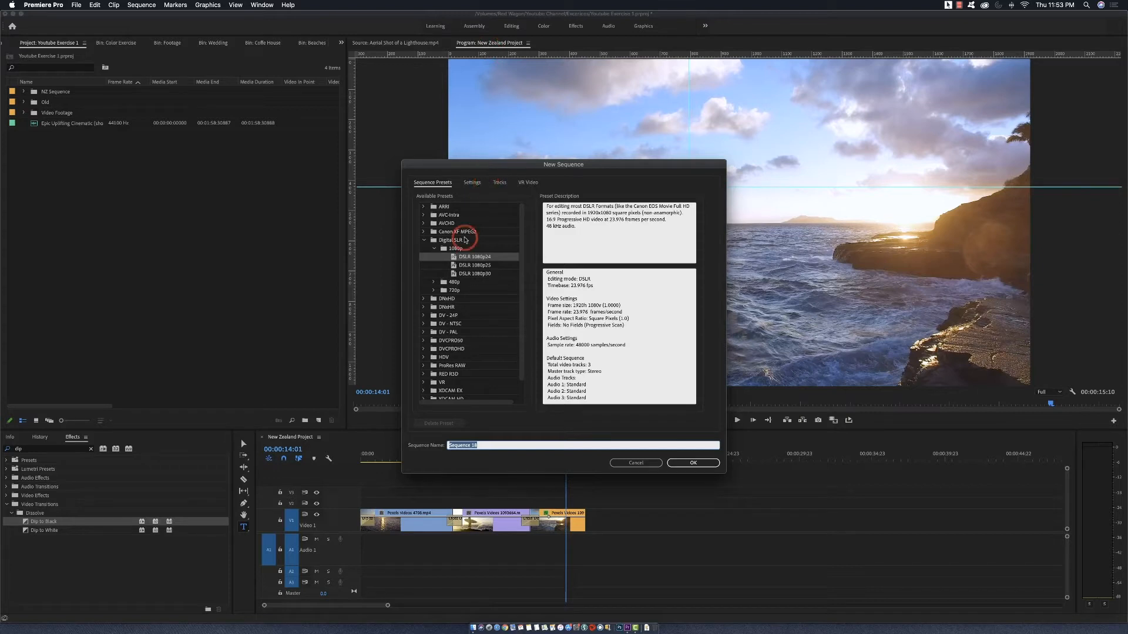
Review the editing mode and timebase options available in the new sequence's settings
click(473, 182)
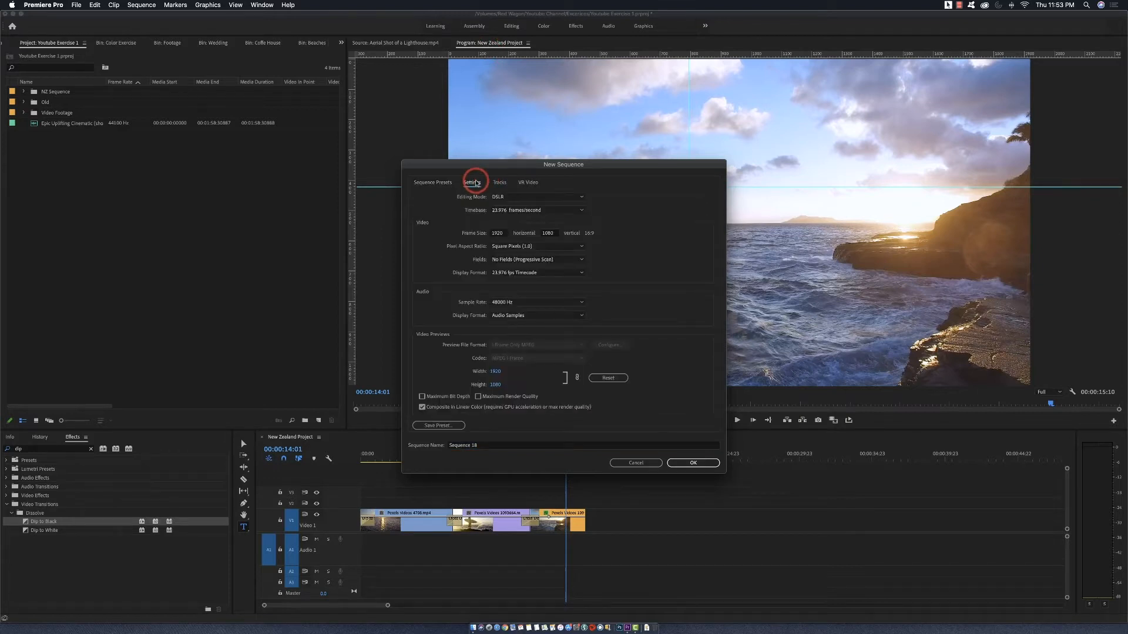
click(578, 197)
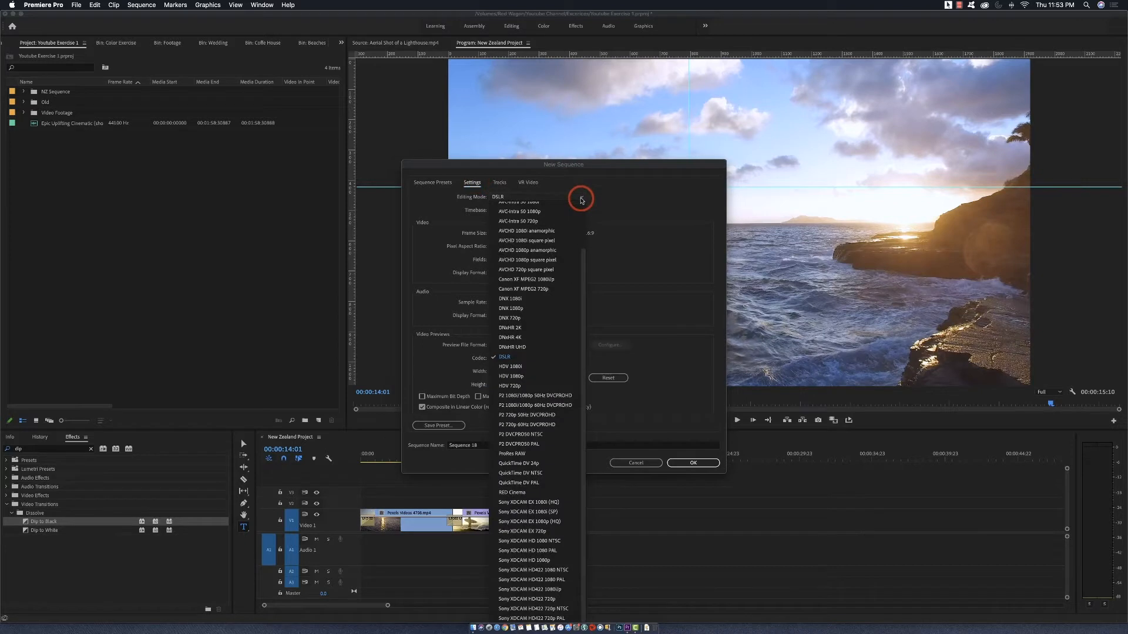
scroll(544, 300, up, 2)
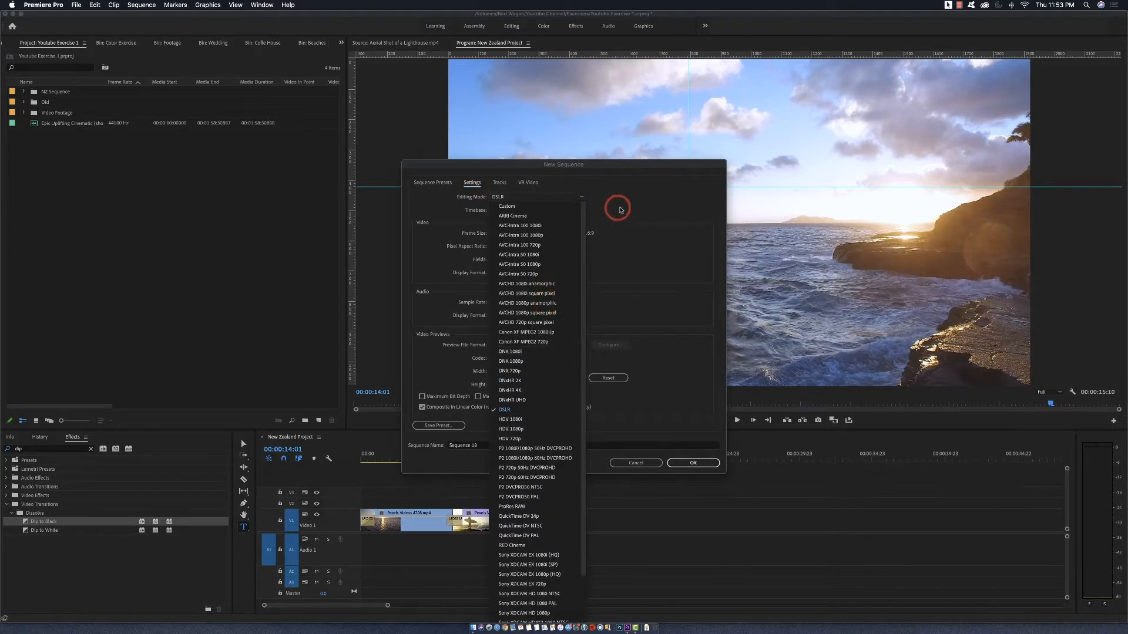
click(620, 202)
click(584, 209)
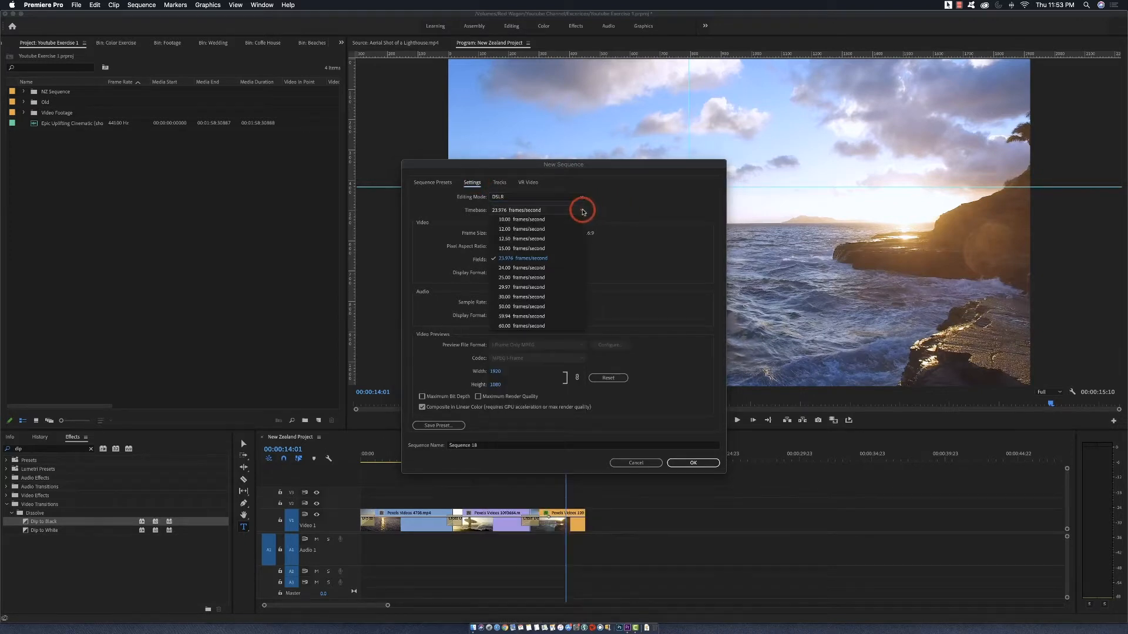
click(633, 178)
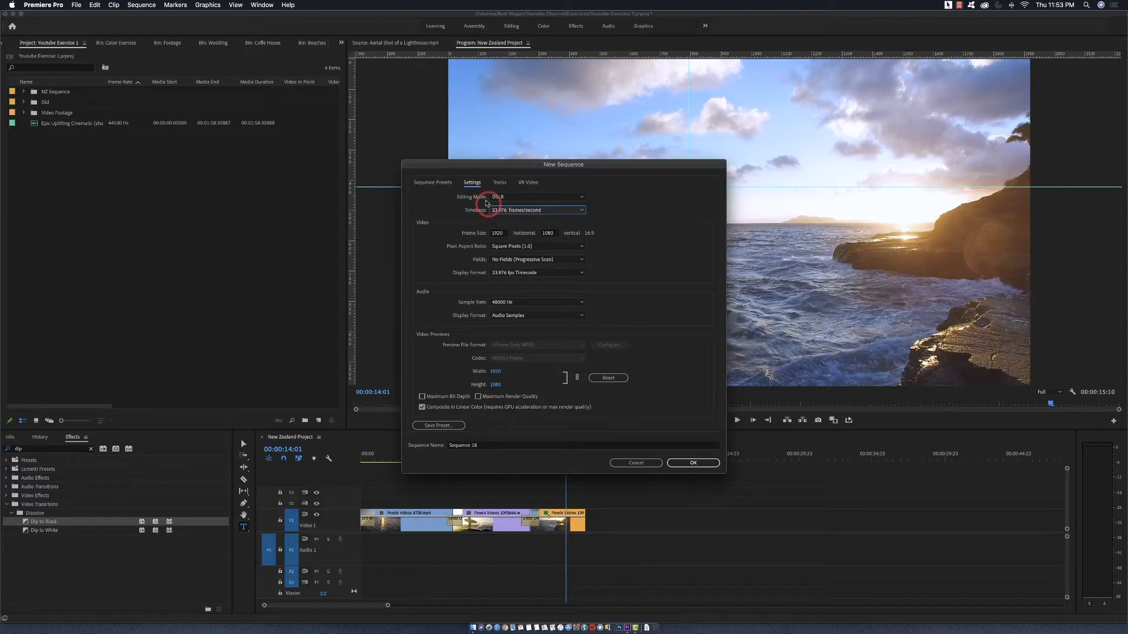
Browse the available sequence presets and examine the descriptions of the custom Insta Stories and InstaSquare presets
click(438, 183)
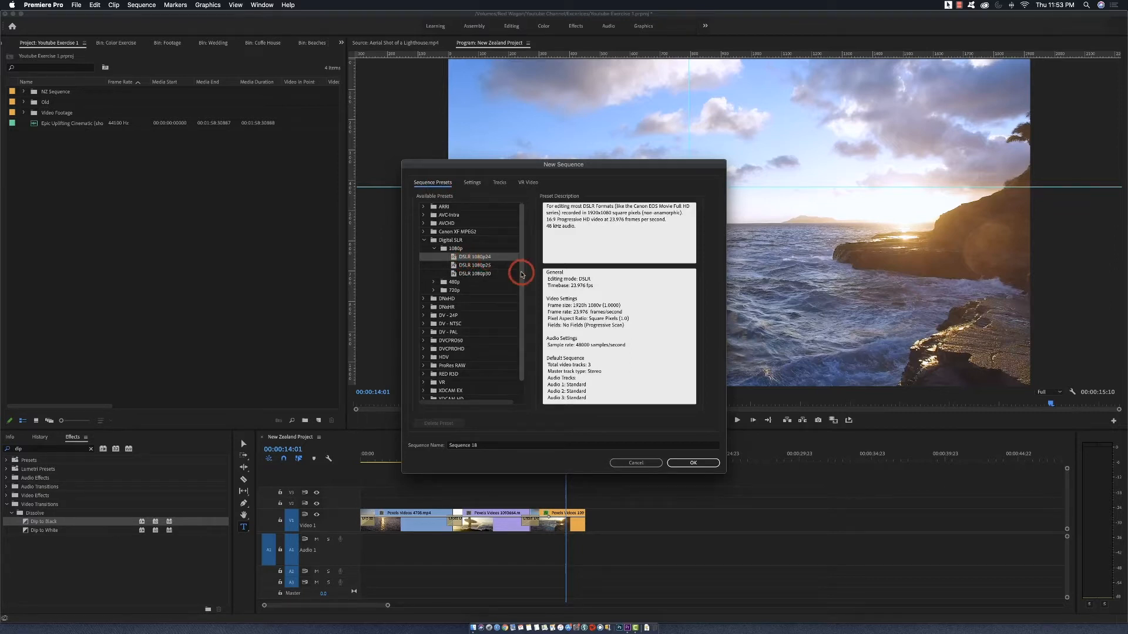
scroll(516, 372, down, 2)
click(423, 394)
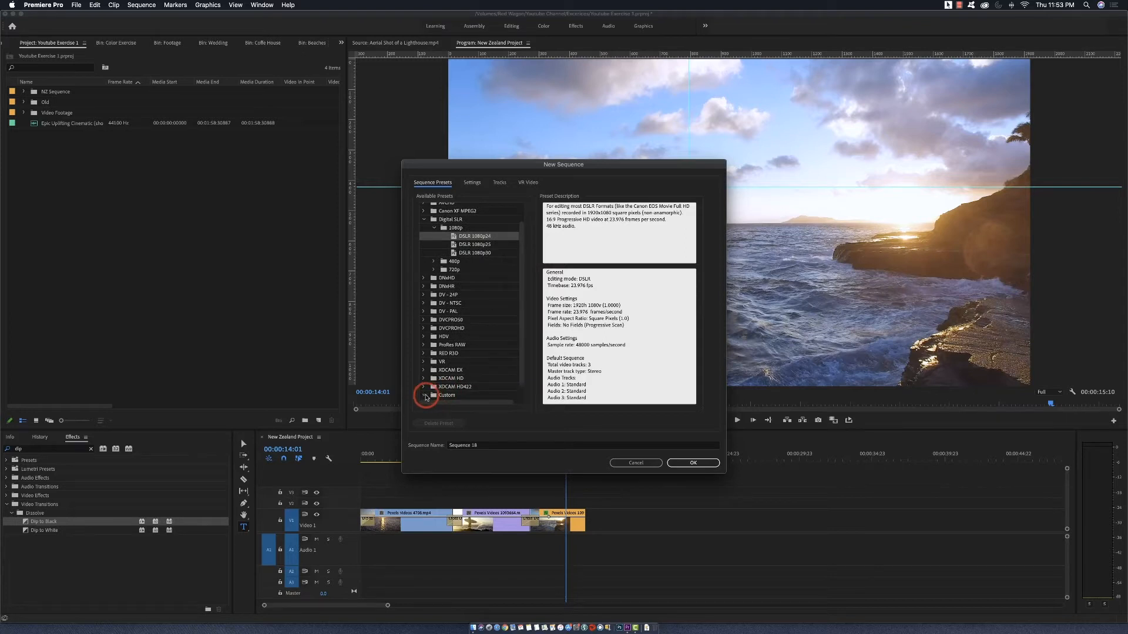
scroll(516, 364, down, 2)
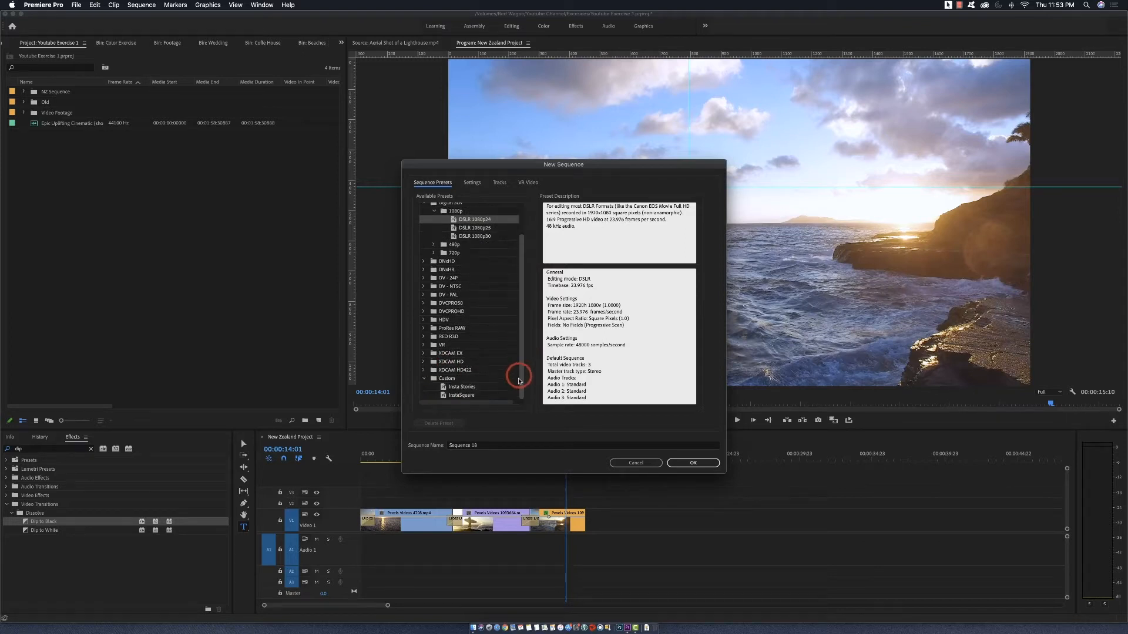
click(466, 388)
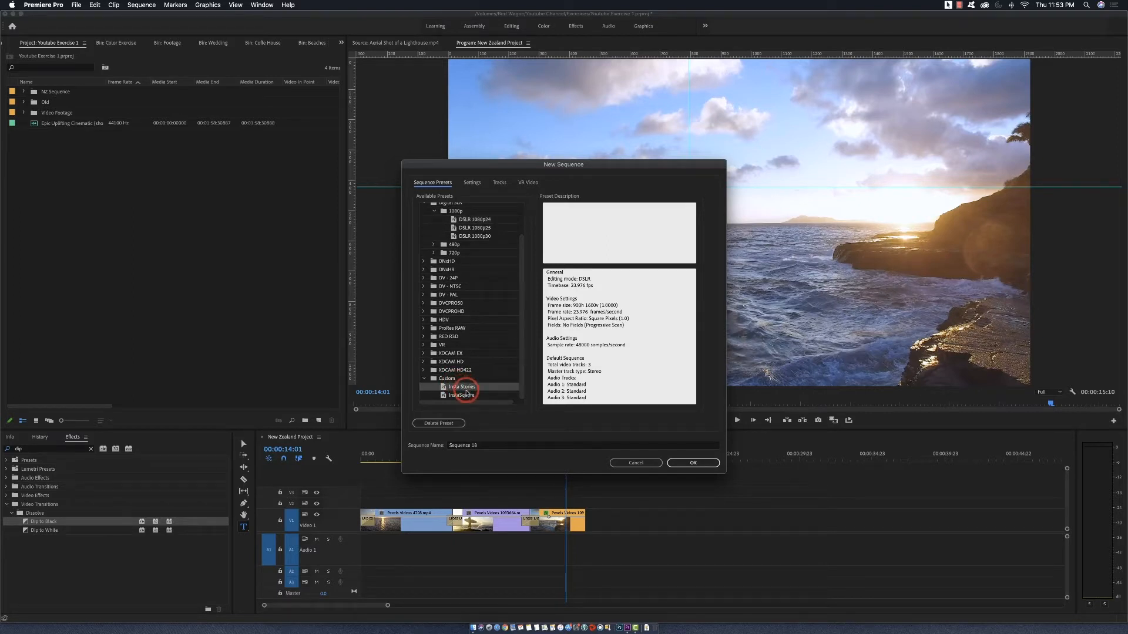
click(467, 396)
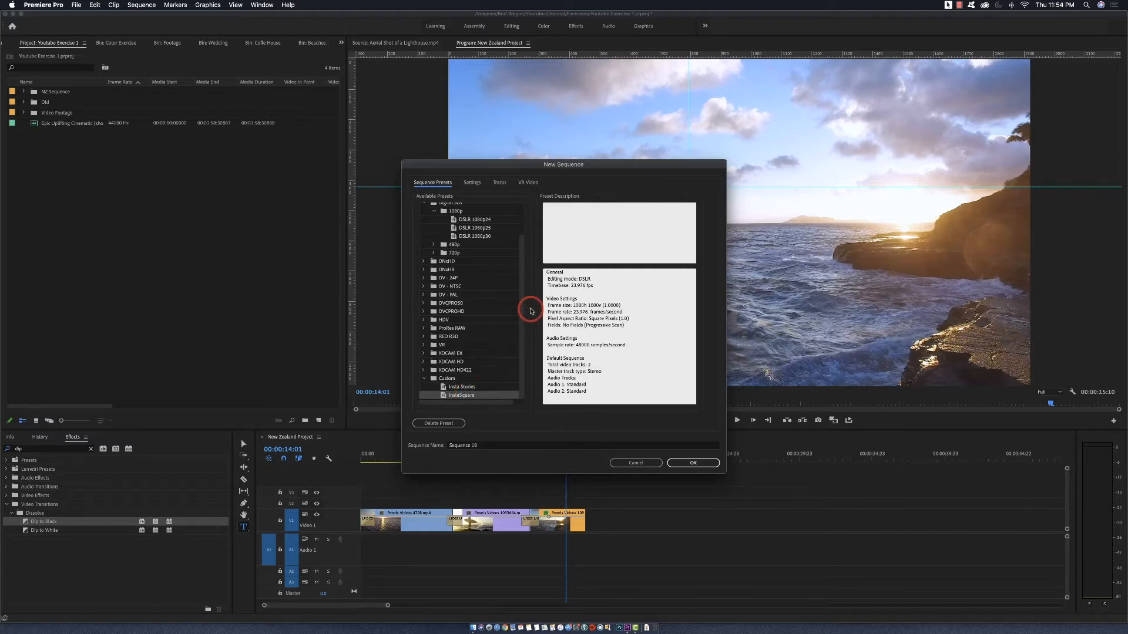
scroll(524, 270, up, 2)
scroll(523, 270, up, 1)
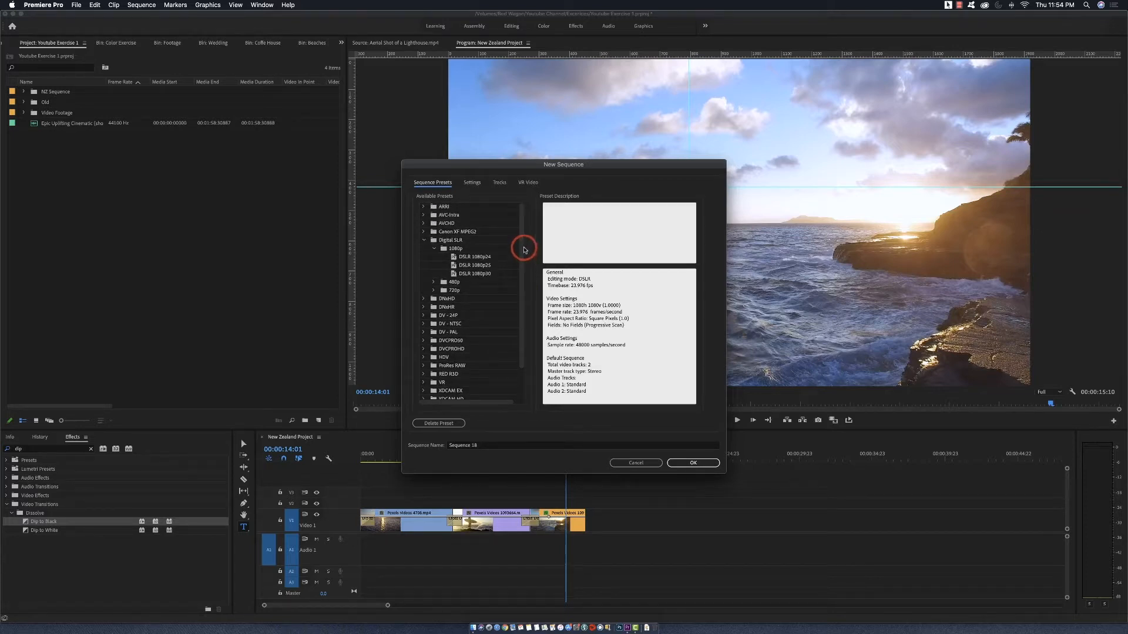
scroll(521, 258, down, 3)
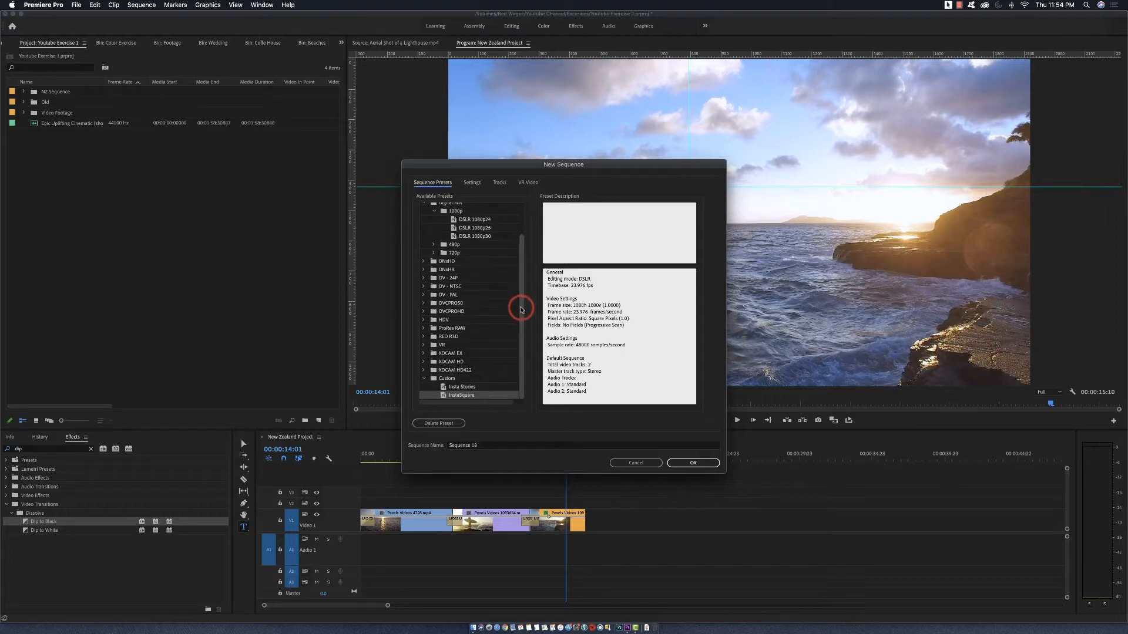
Base the sequence settings on the custom Insta Stories preset and set the frame size to 1080 horizontal by 1920 vertical
click(468, 388)
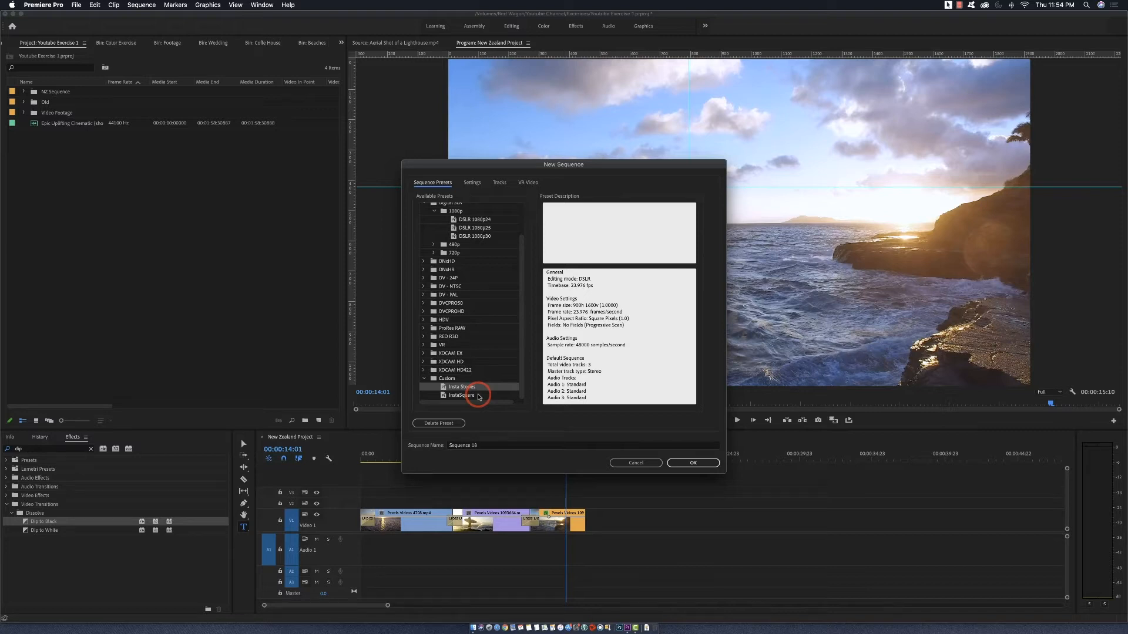
drag(521, 363, 527, 317)
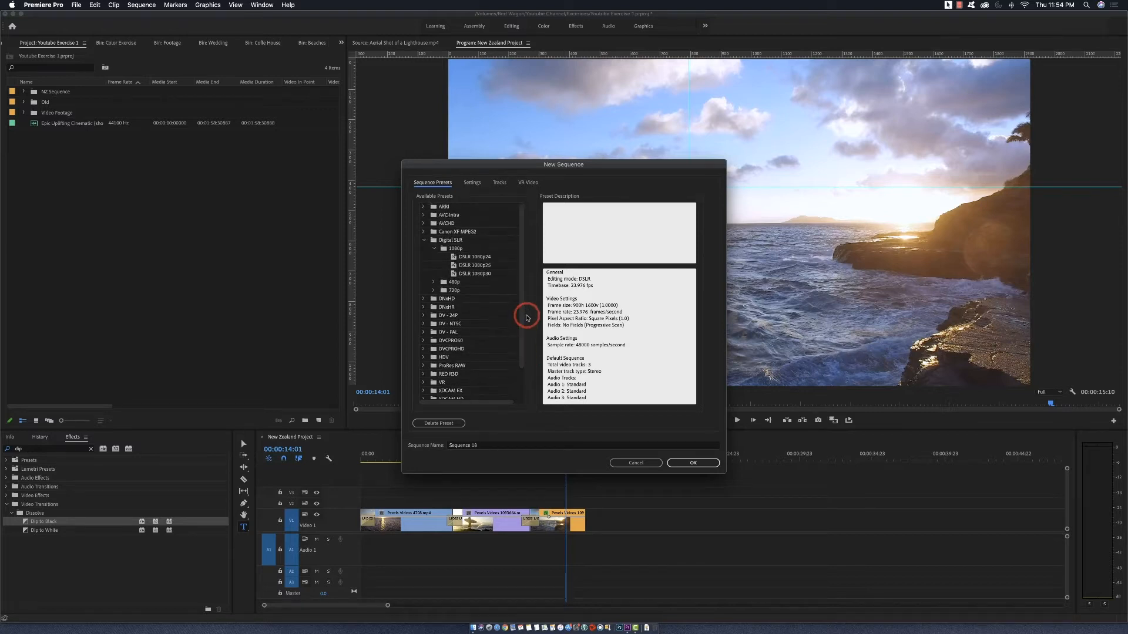
click(473, 182)
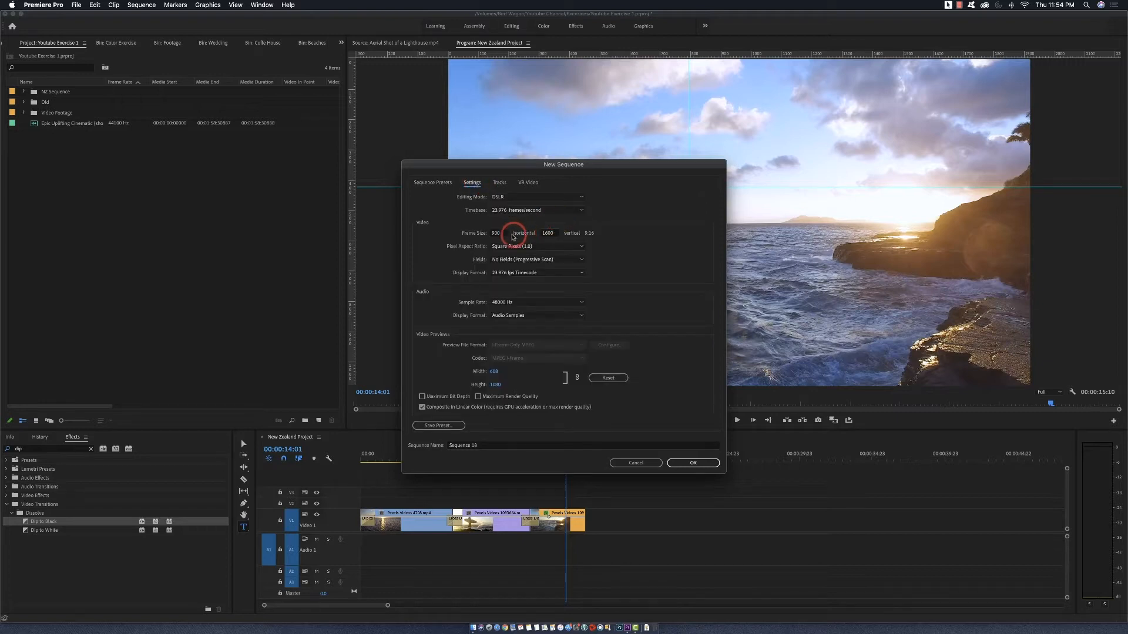
click(441, 182)
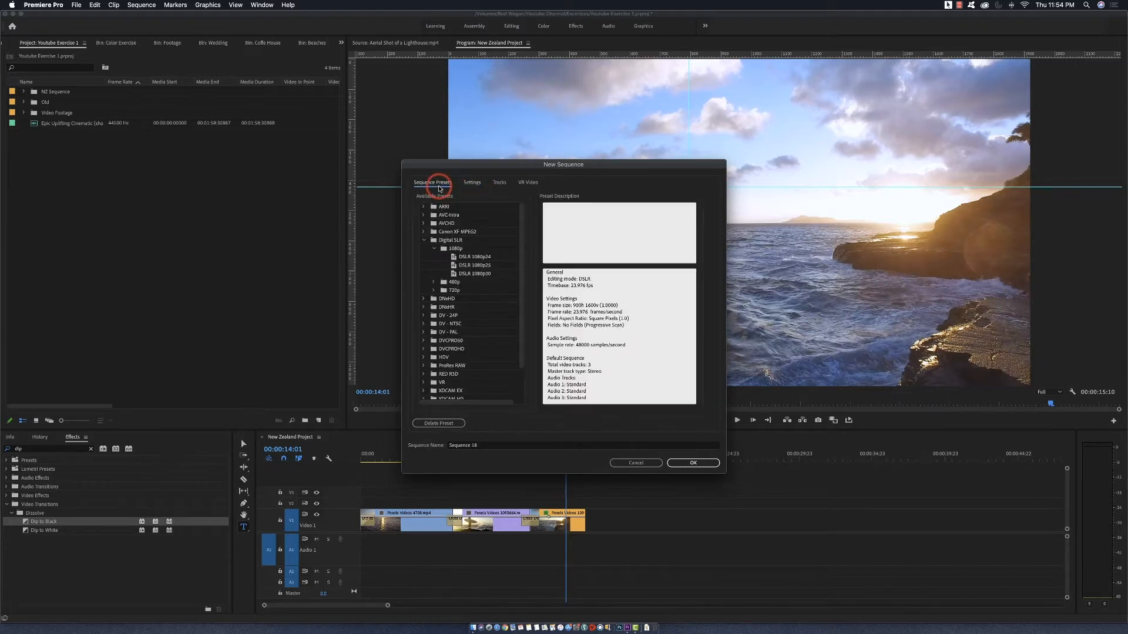
click(470, 183)
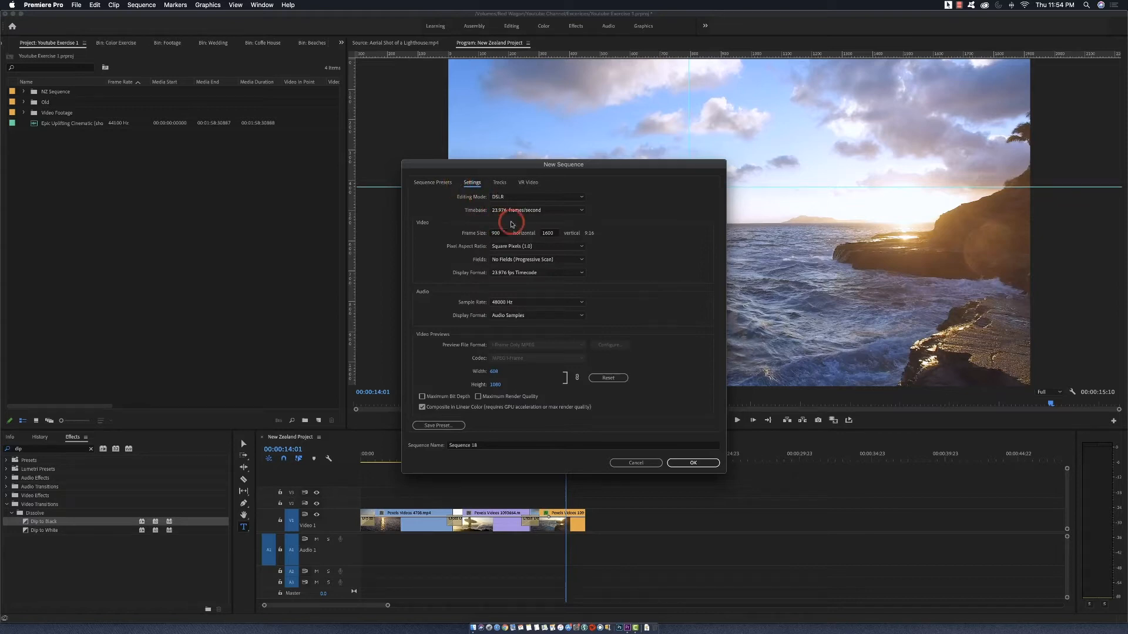
click(496, 234)
text(10)
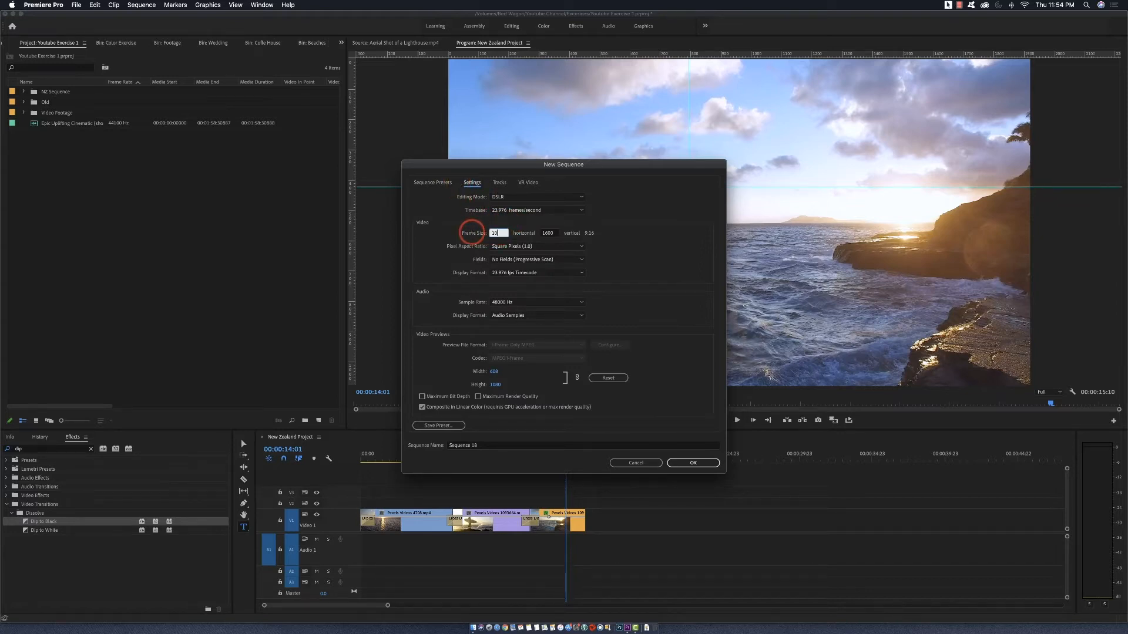
text(80)
key(Tab)
text(1920)
key(Tab)
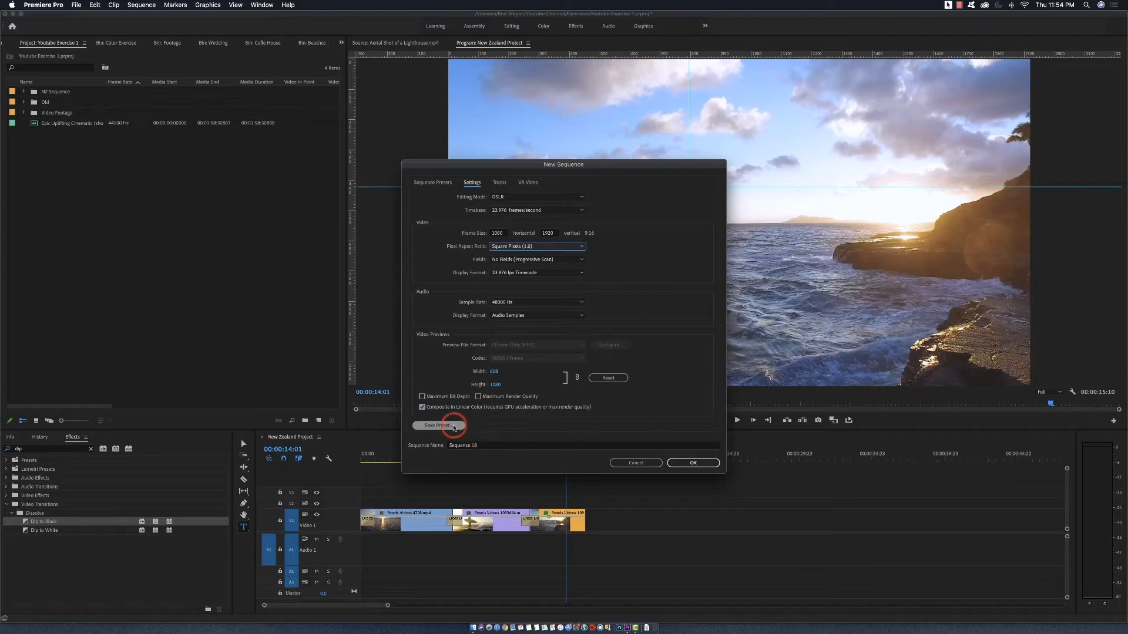
Save the current sequence settings as a custom preset named Instastories Test
click(489, 446)
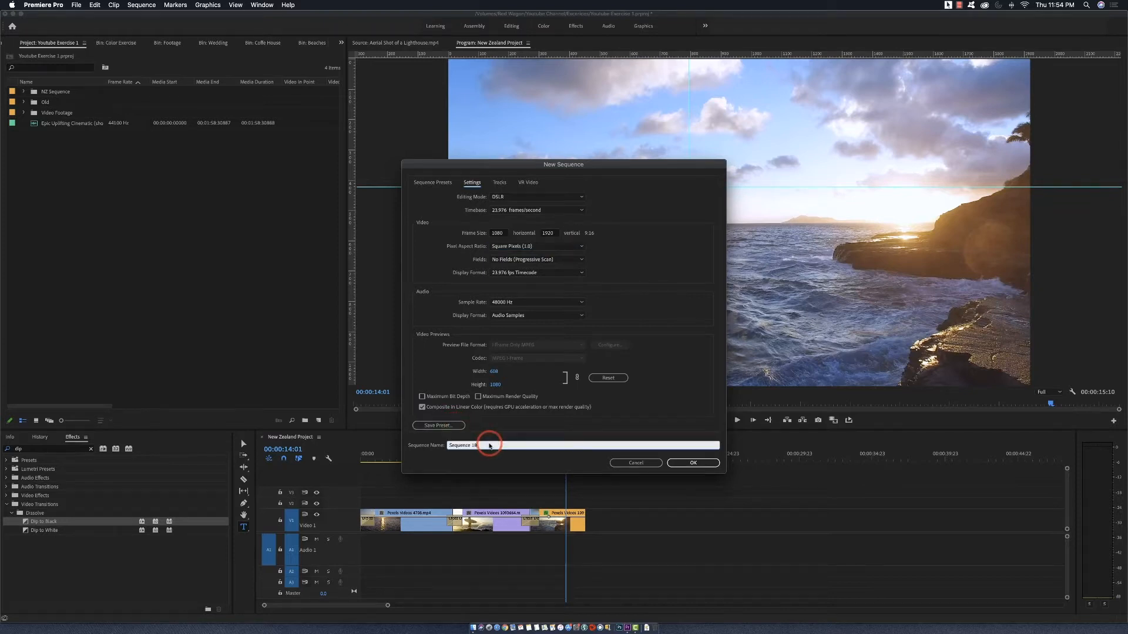
click(455, 425)
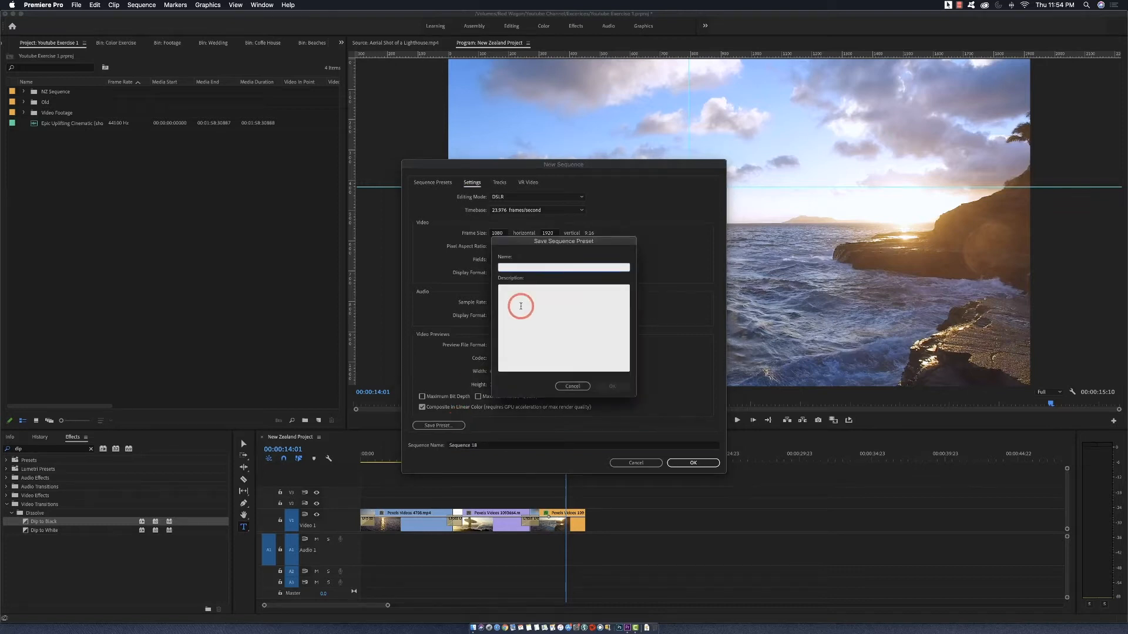
click(528, 271)
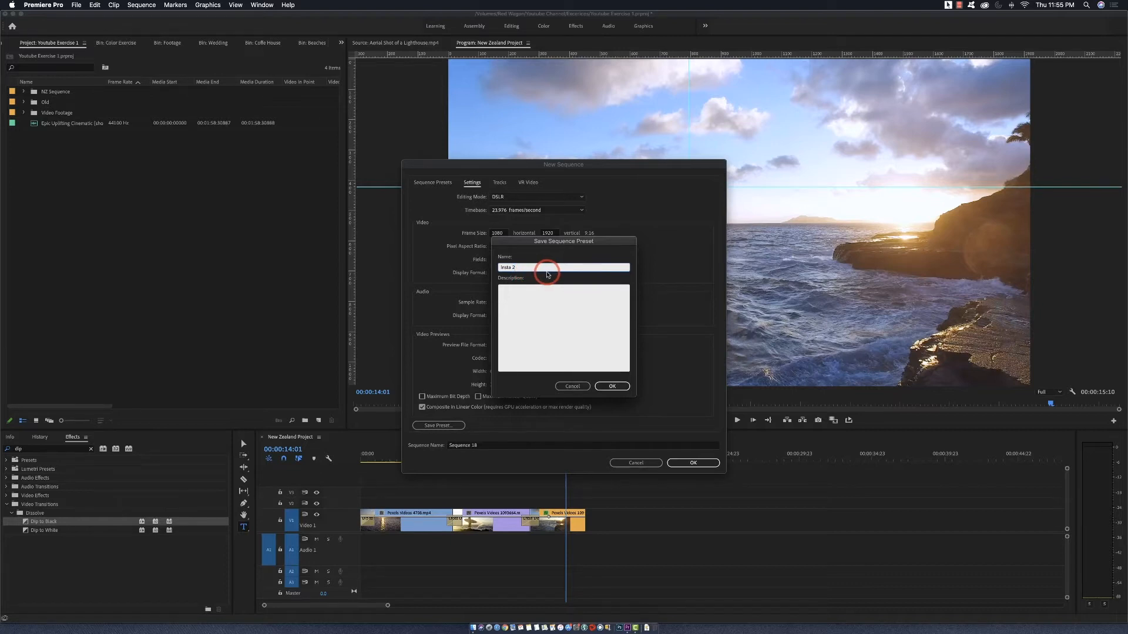
text(Instastories Test)
click(612, 387)
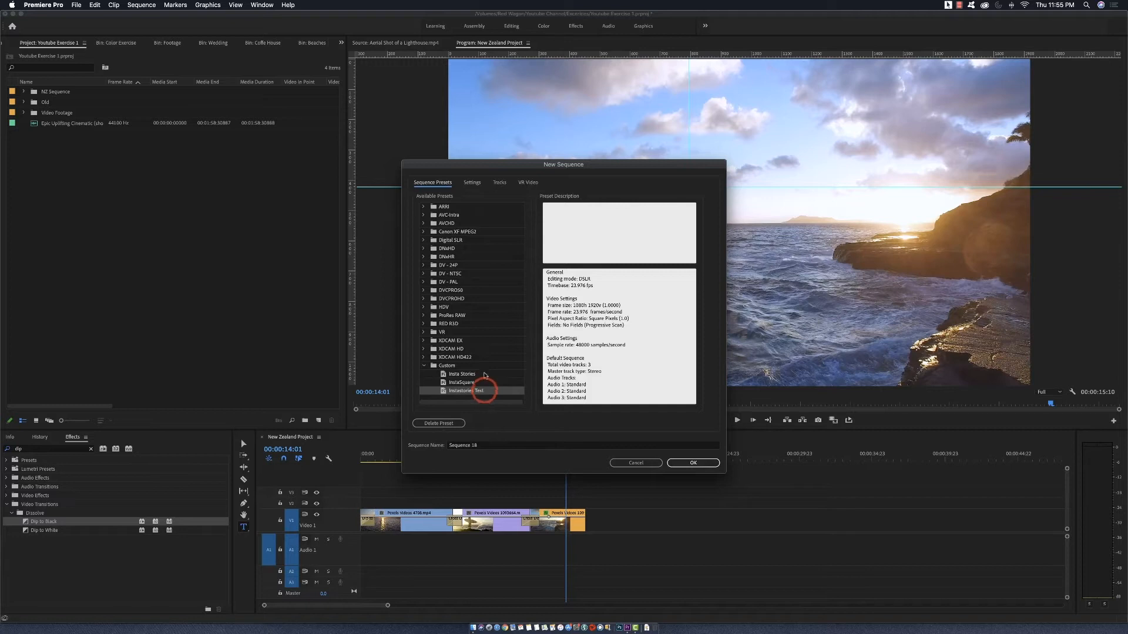
Look through the custom sequence presets and delete the Instastories Test preset
click(424, 207)
click(424, 208)
click(454, 382)
click(453, 375)
click(454, 382)
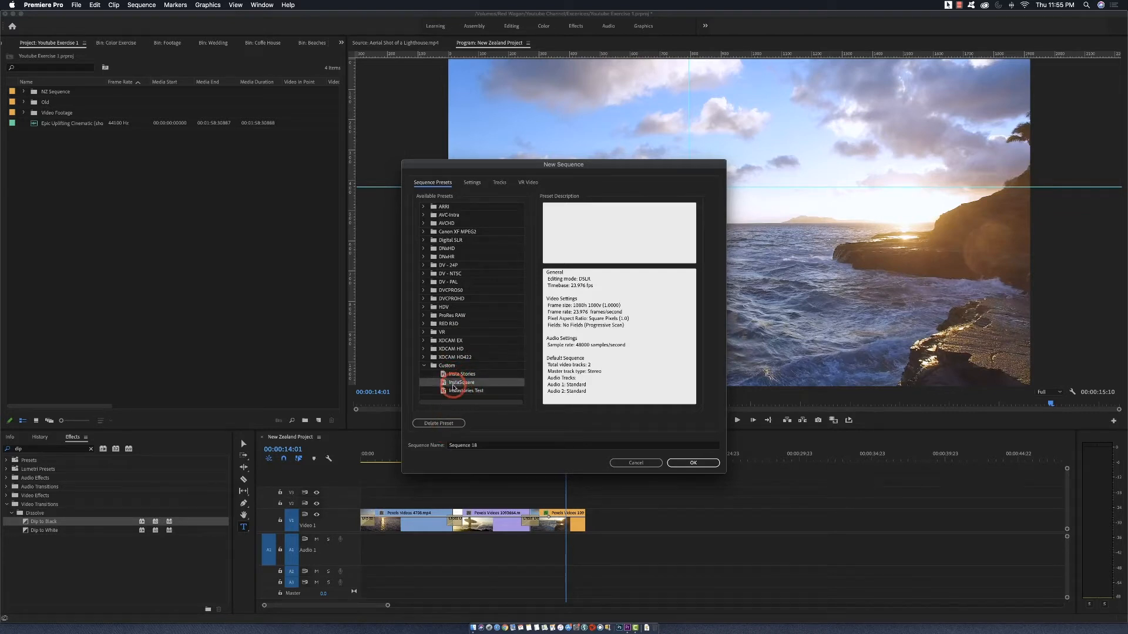
click(457, 391)
click(441, 423)
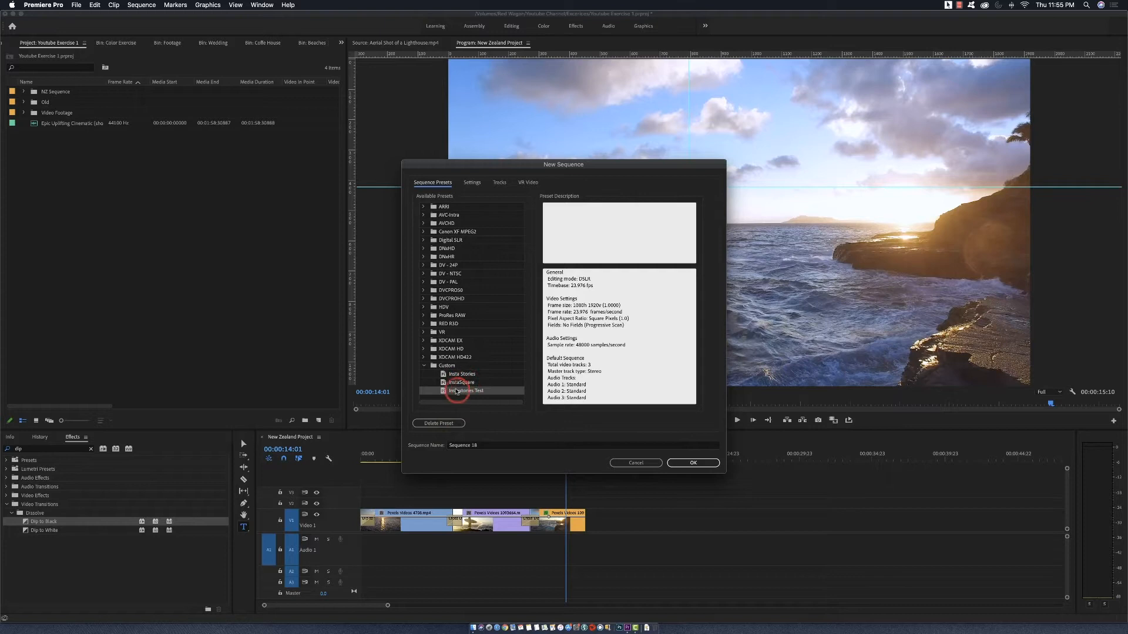
click(439, 424)
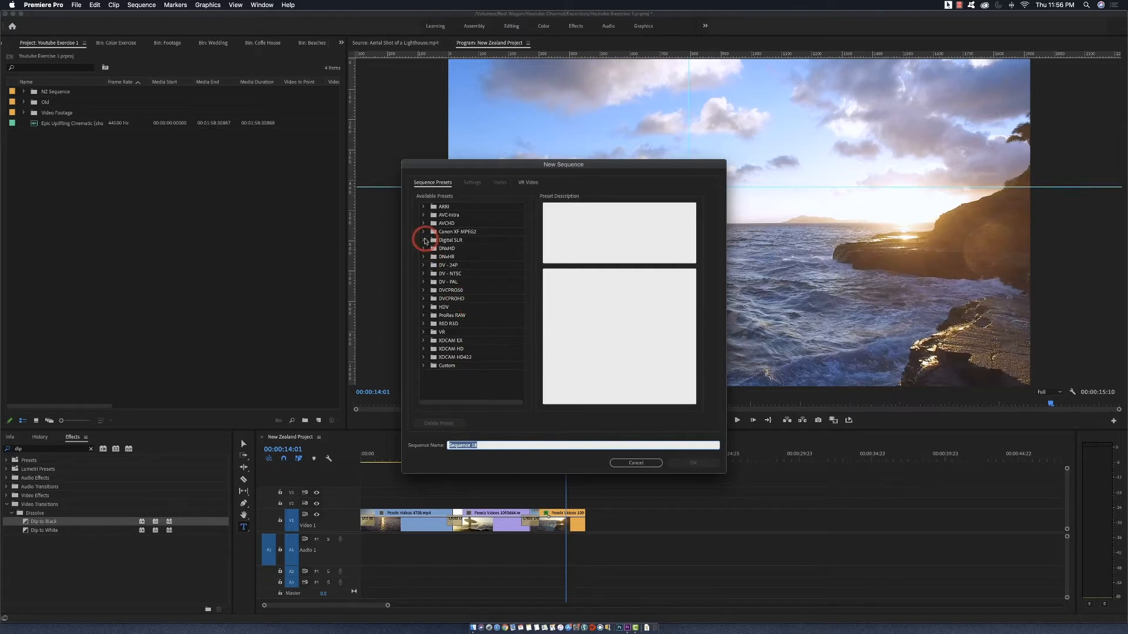
Create a sequence named New Zealand Test from the Digital SLR 1080p preset DSLR 1080p24
click(425, 241)
click(434, 248)
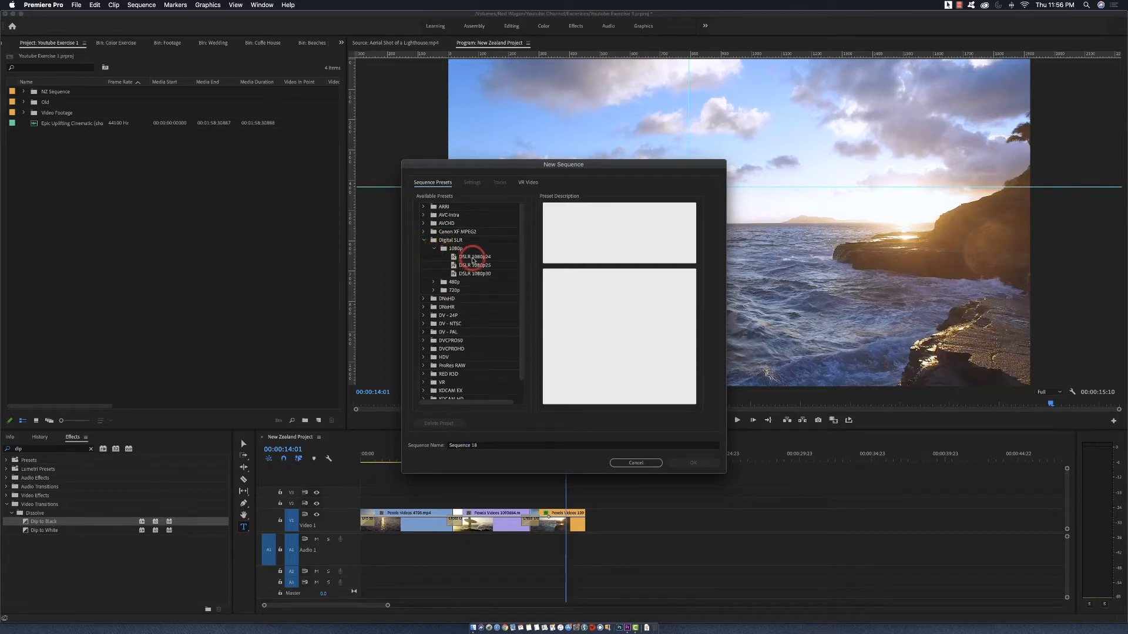
click(473, 256)
click(486, 446)
drag(486, 446, 440, 445)
text(New Zealand Test)
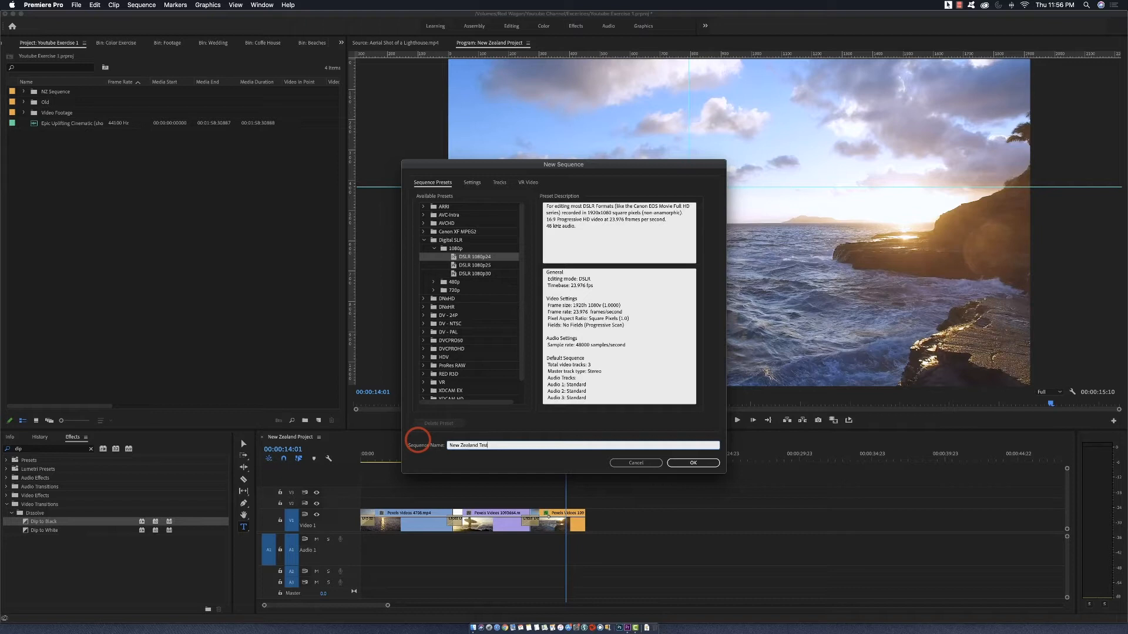
key(Return)
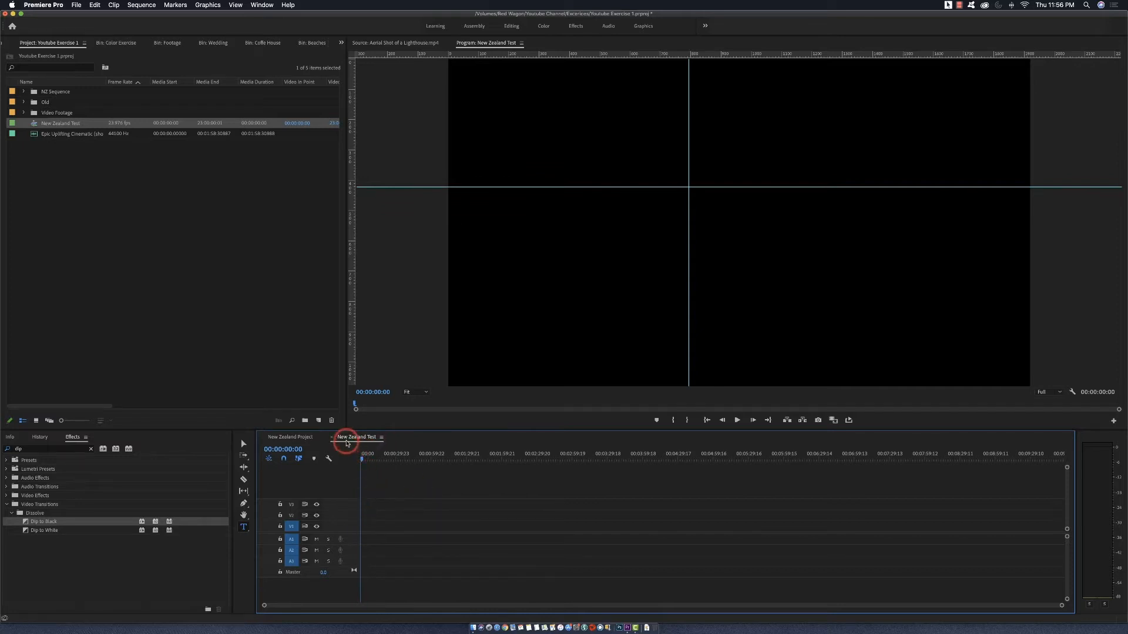
click(346, 442)
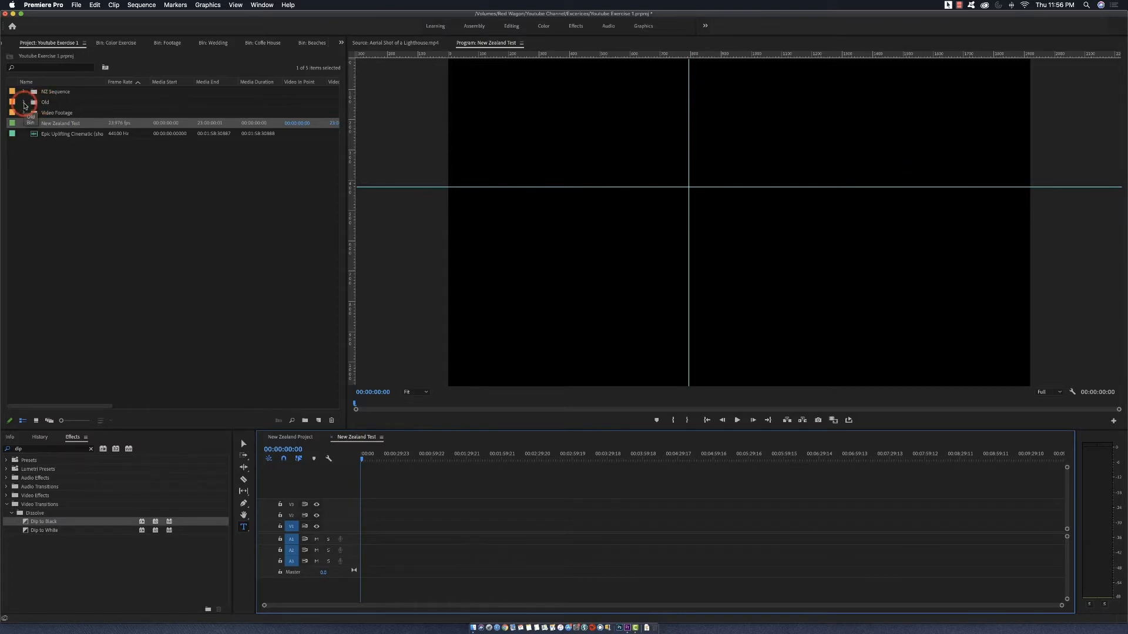
Look through the items in the Old bin, including its Movie Trailer and Motion Graphics Template sub-bins, and collapse it
click(25, 106)
scroll(60, 218, down, 3)
scroll(59, 218, up, 3)
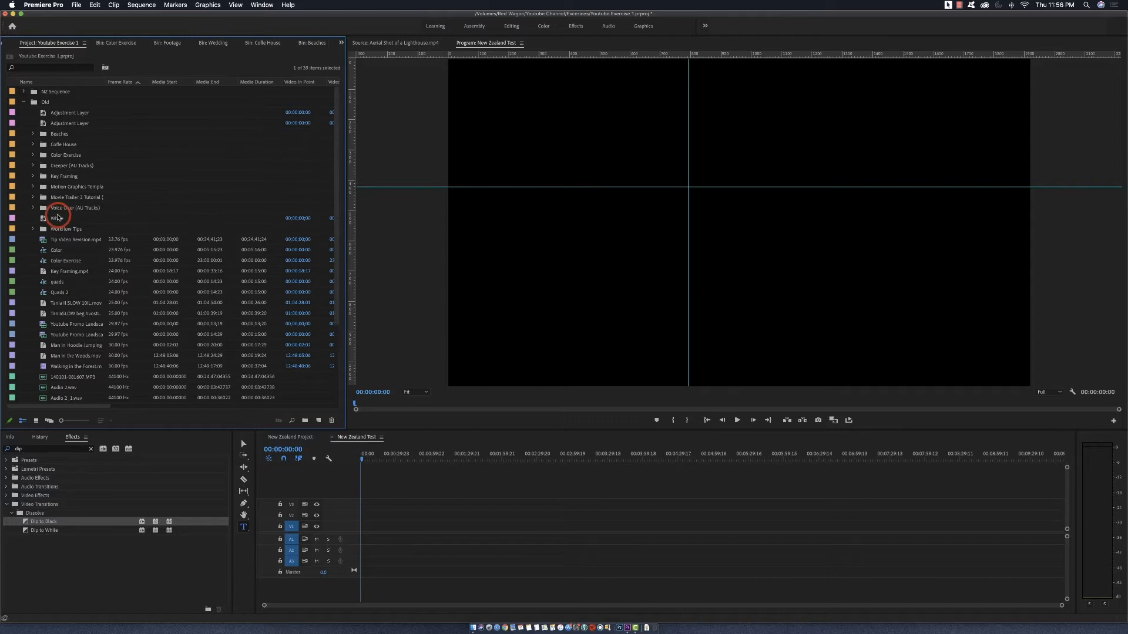
click(34, 198)
click(34, 198)
click(33, 187)
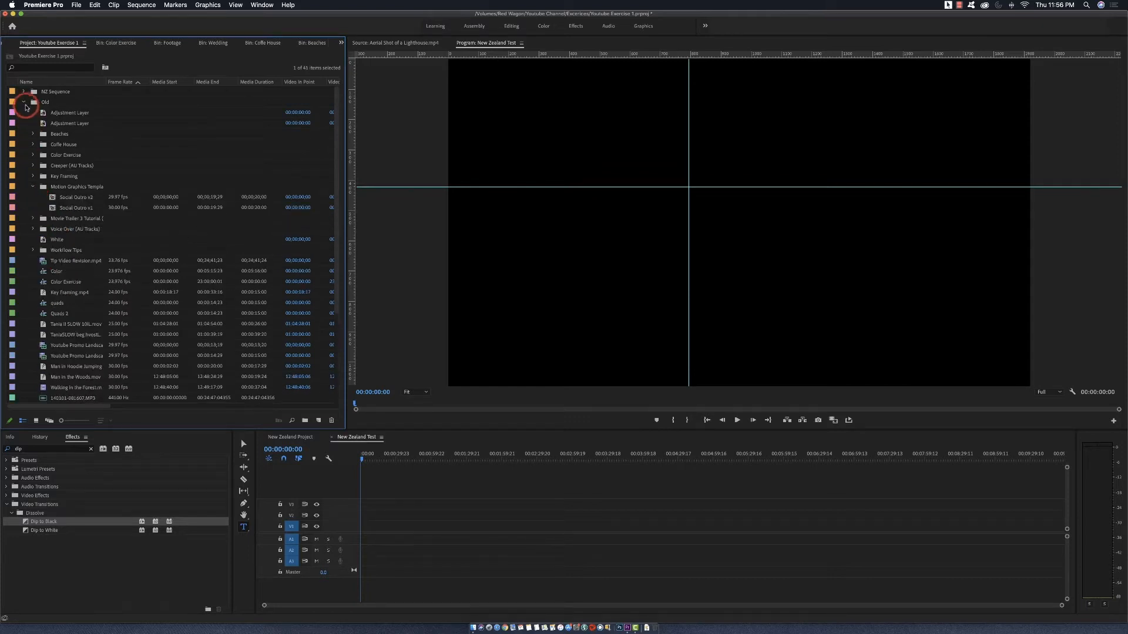
scroll(81, 336, down, 3)
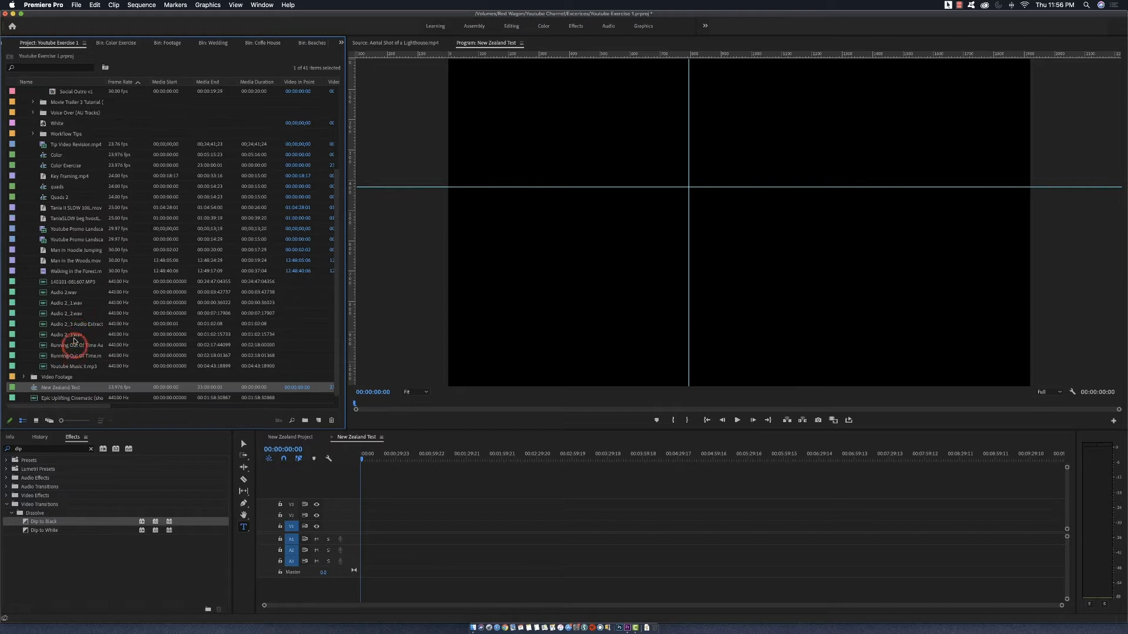
scroll(65, 302, up, 4)
scroll(66, 302, up, 1)
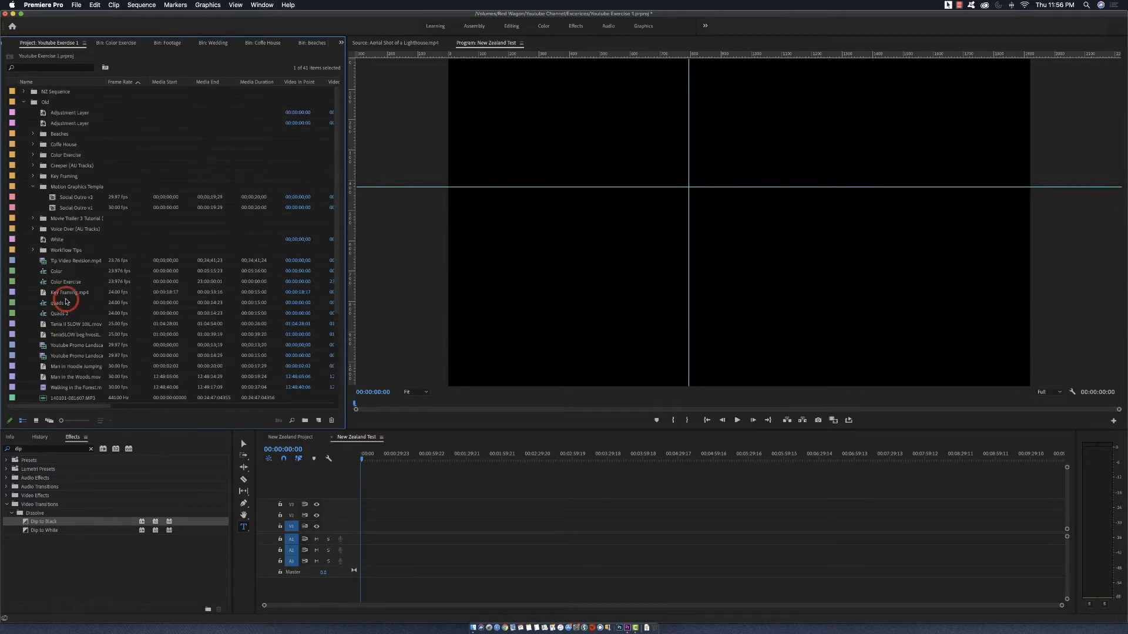
click(24, 102)
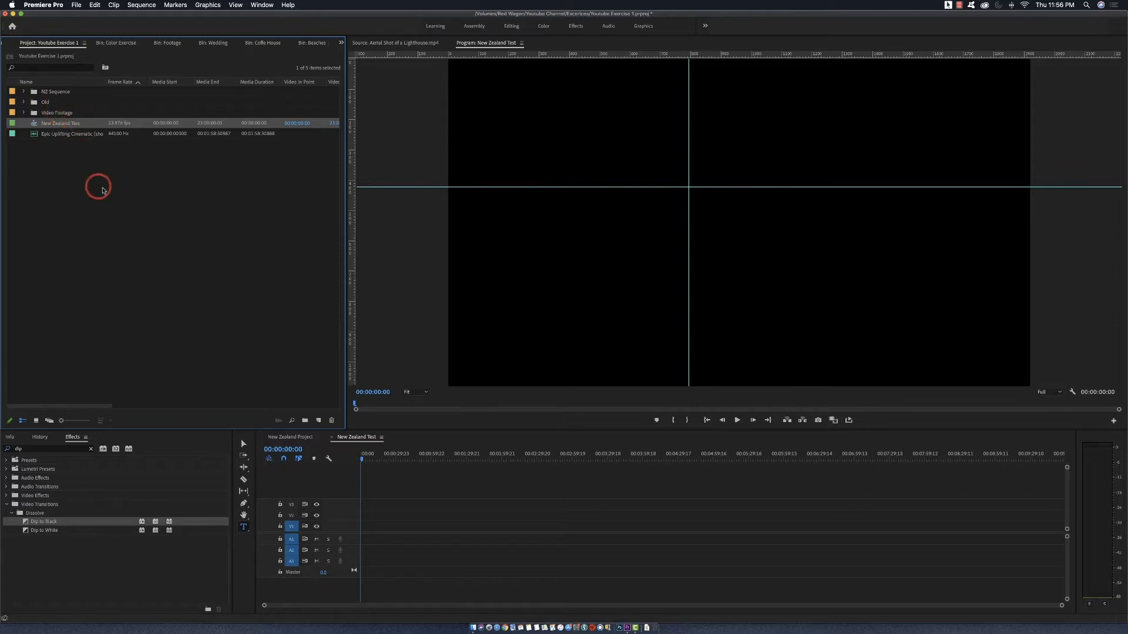
Close the New Zealand Test sequence and delete it from the project
click(334, 440)
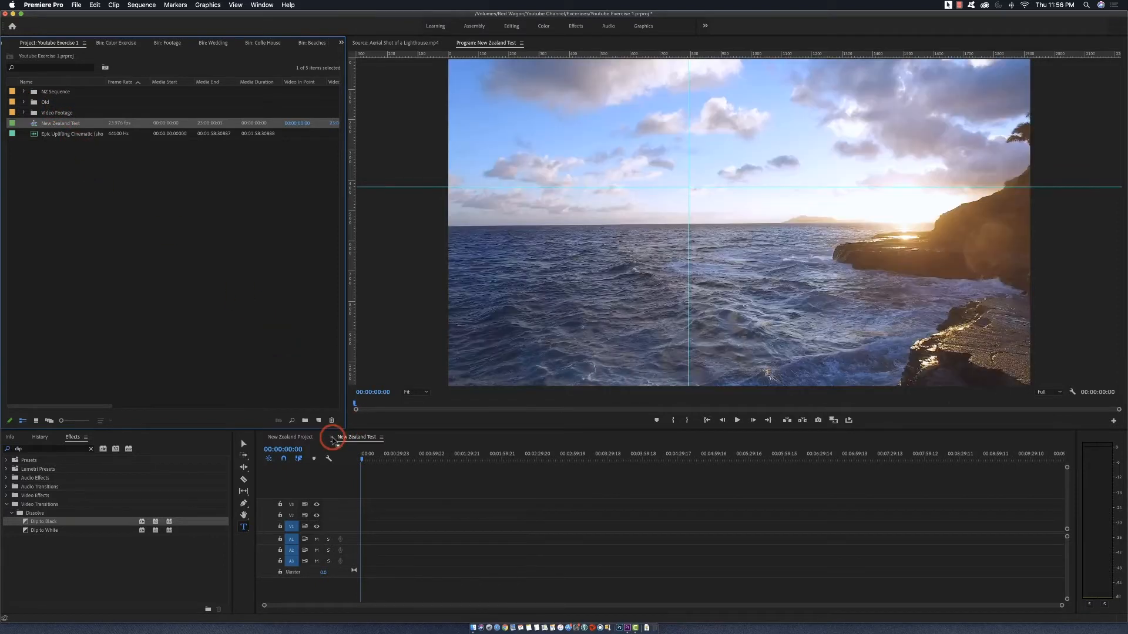
click(332, 439)
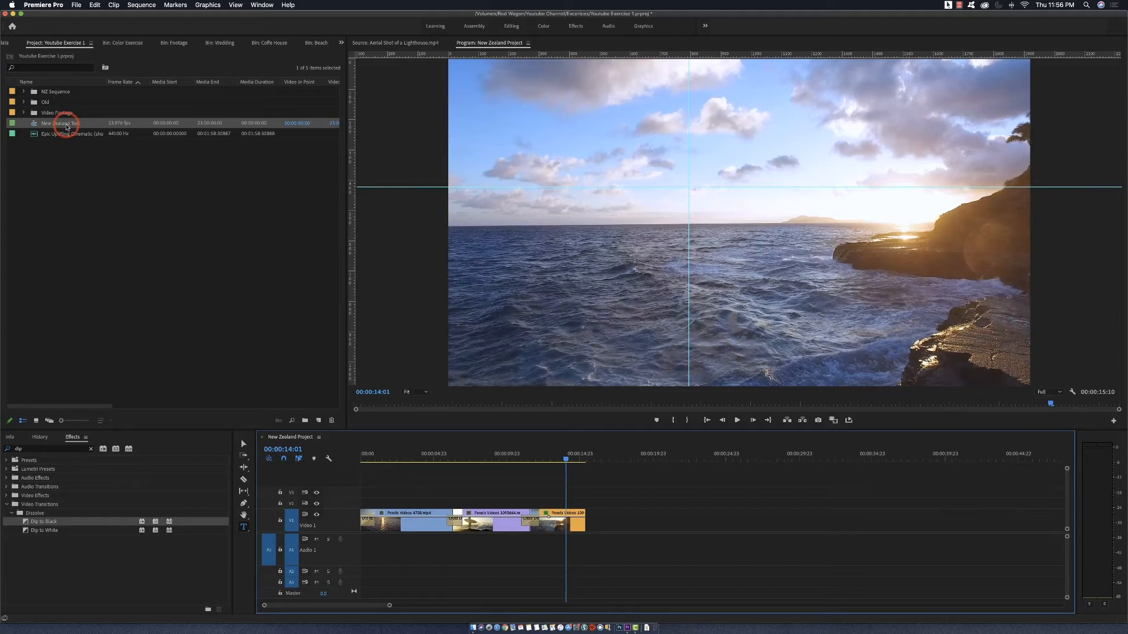
right_click(67, 127)
click(88, 164)
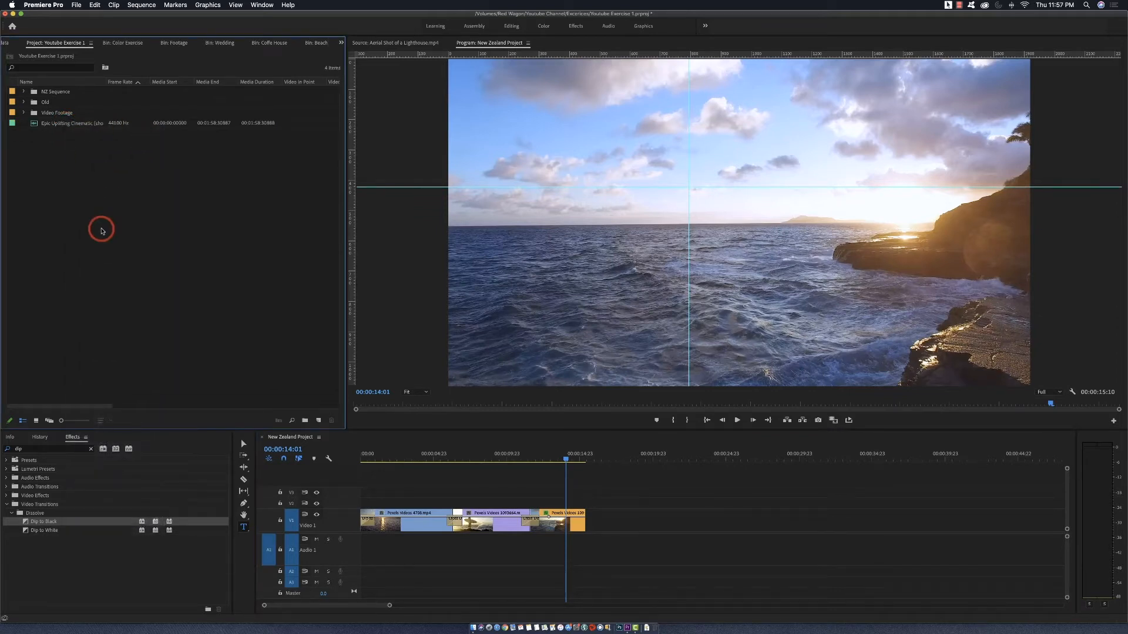
Delete the transition at the start of the first clip in the New Zealand Project sequence
click(293, 439)
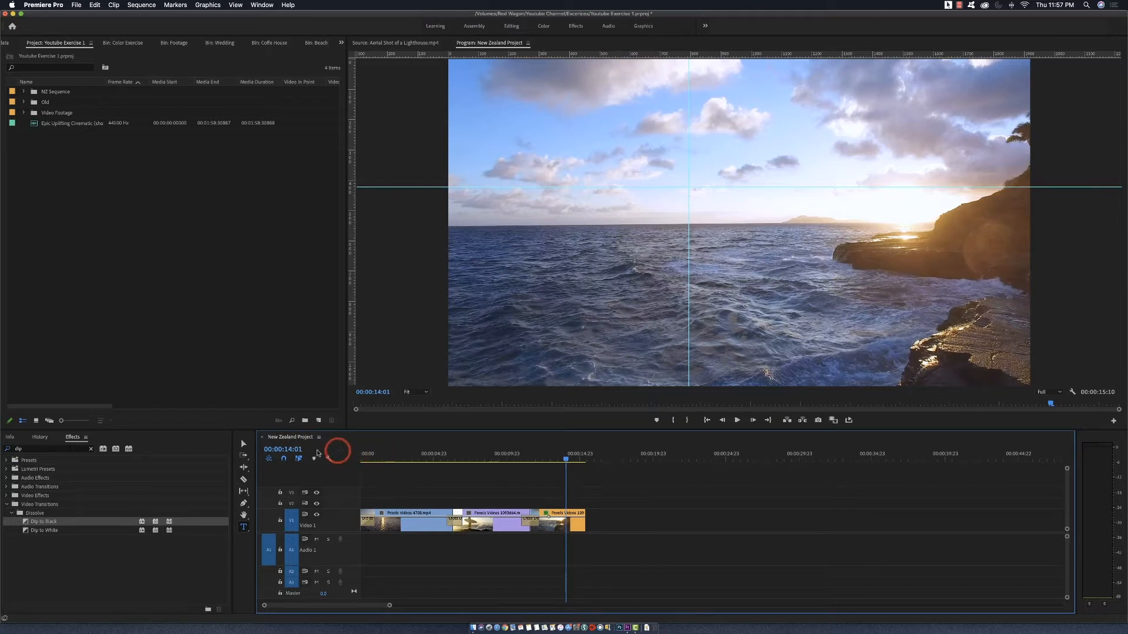
click(243, 446)
click(401, 458)
mouse_move(413, 458)
mouse_down()
mouse_move(458, 456)
mouse_move(367, 460)
mouse_move(391, 461)
mouse_up()
click(367, 521)
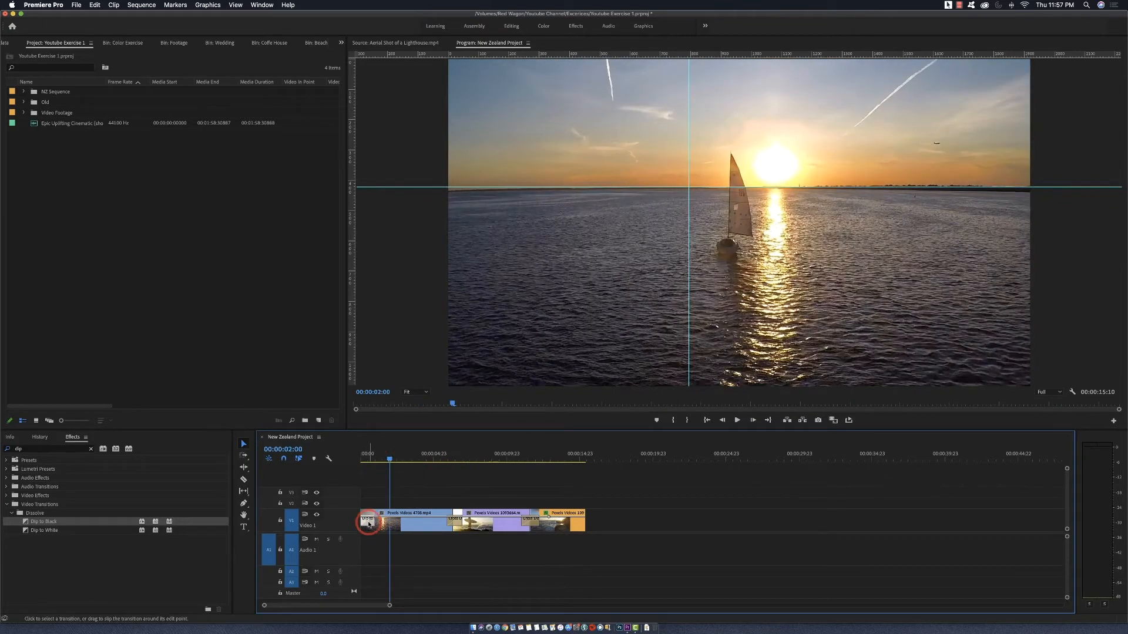
key(Delete)
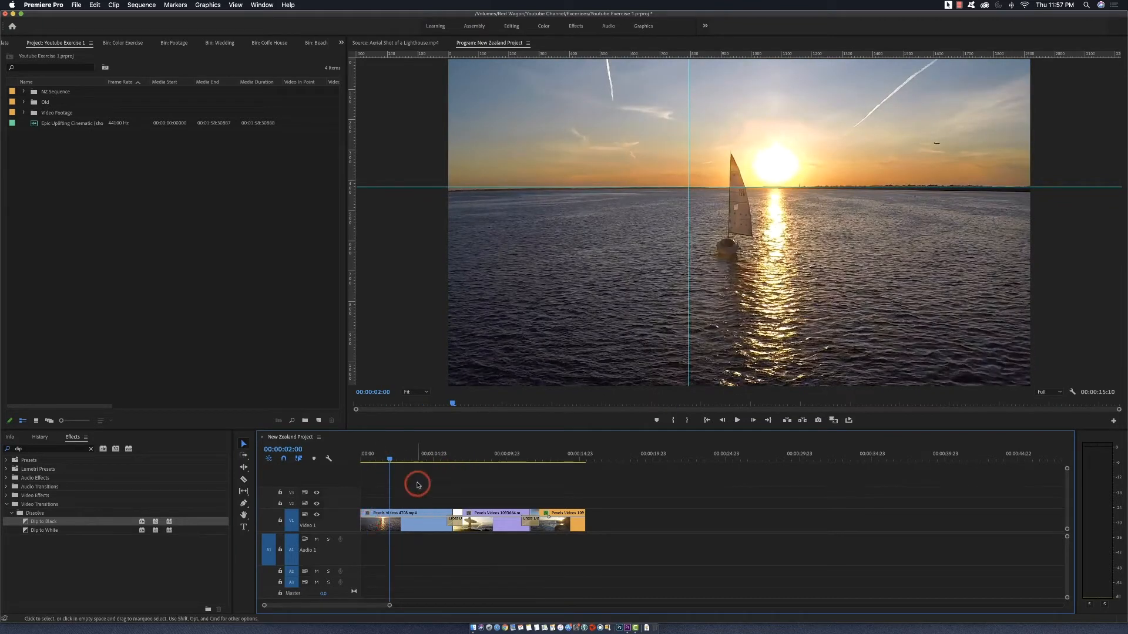
Scrub through the first clip and the transition between the sailboat and surfer clips
click(395, 459)
drag(395, 458, 429, 467)
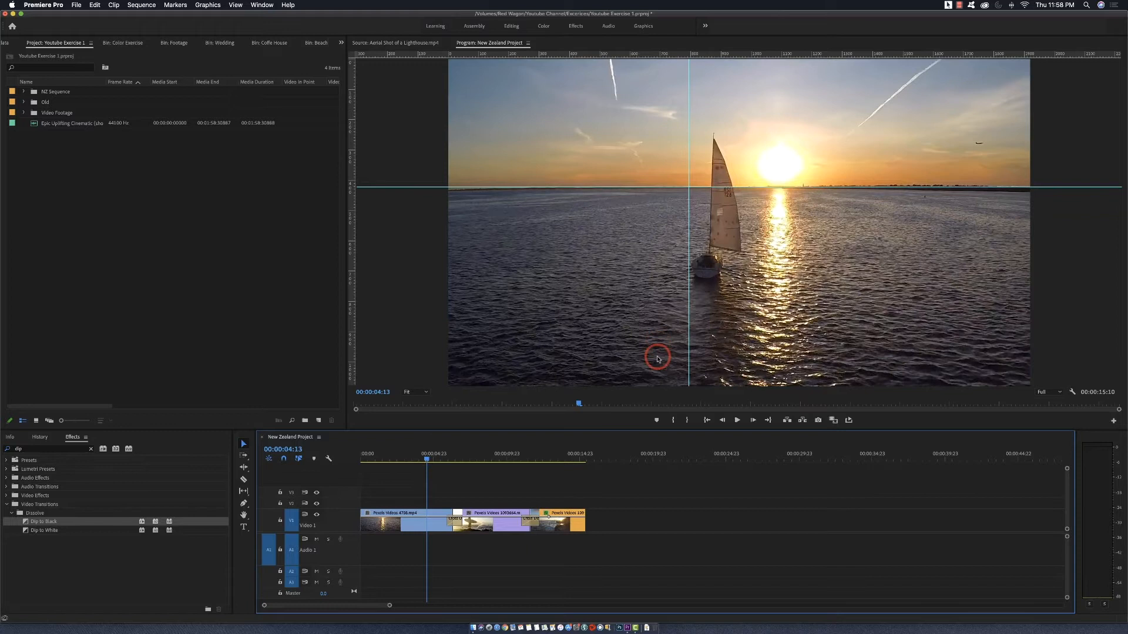
drag(428, 458, 453, 462)
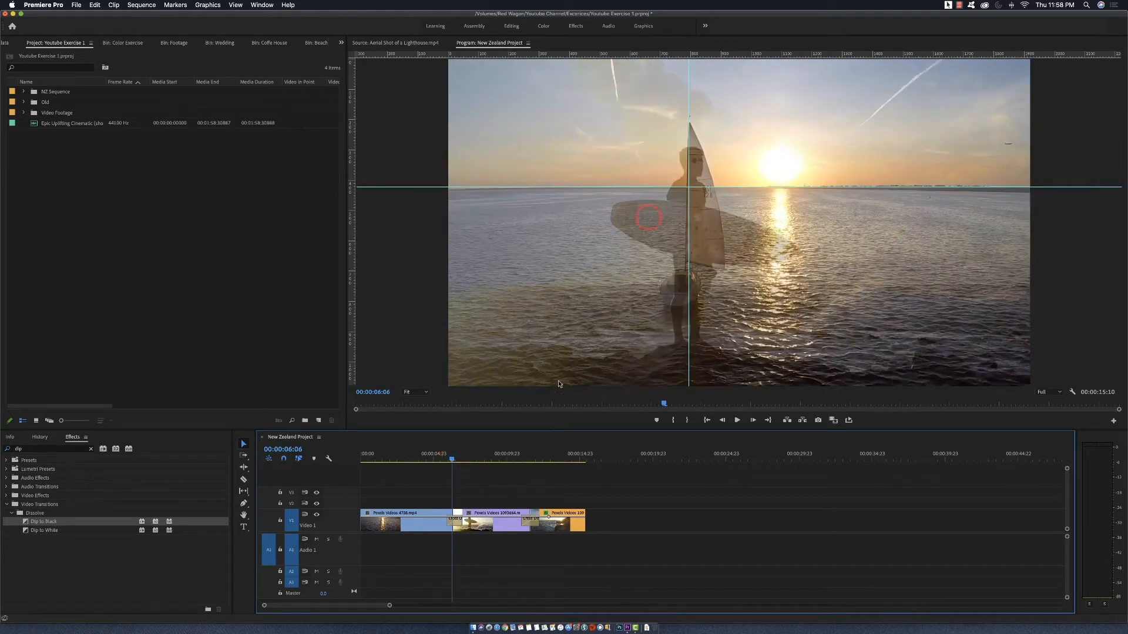
mouse_move(446, 457)
mouse_down()
mouse_move(468, 458)
mouse_move(455, 458)
mouse_up()
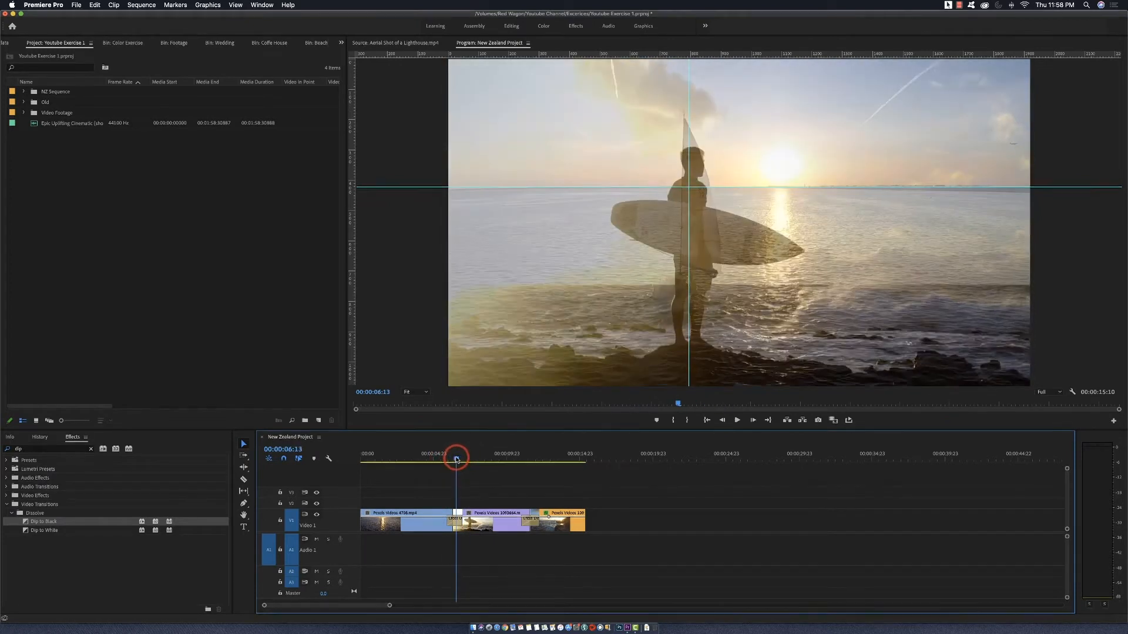
drag(458, 458, 460, 459)
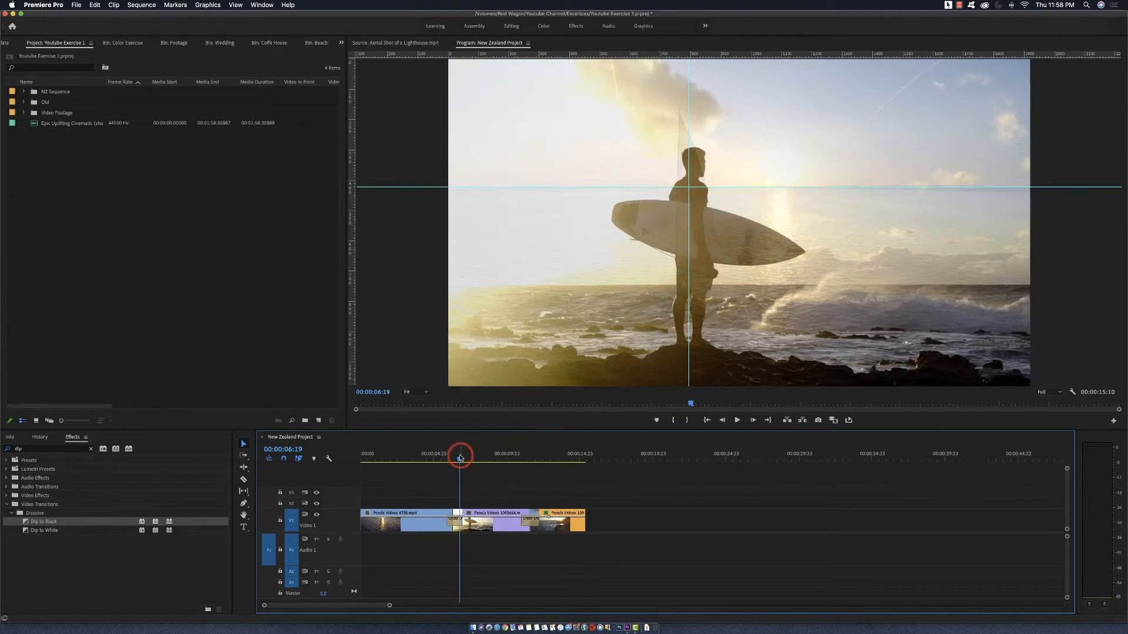
drag(460, 459, 451, 458)
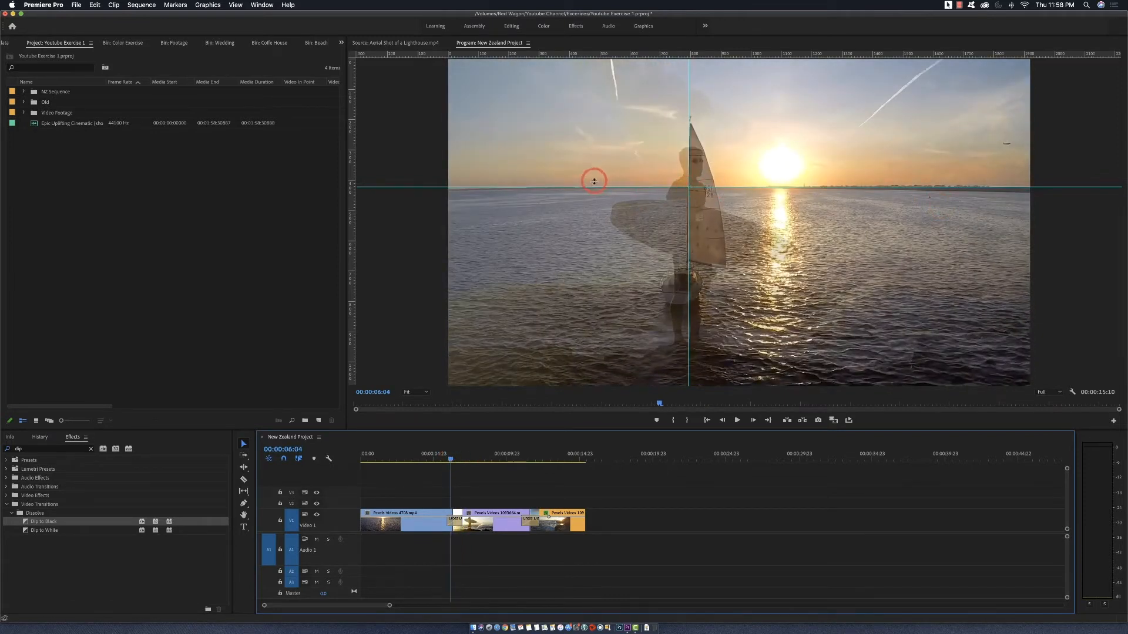
Scrub and play the transition between the surfer clip and the rocky coast clip, continuing toward the sequence's end
drag(450, 461, 555, 465)
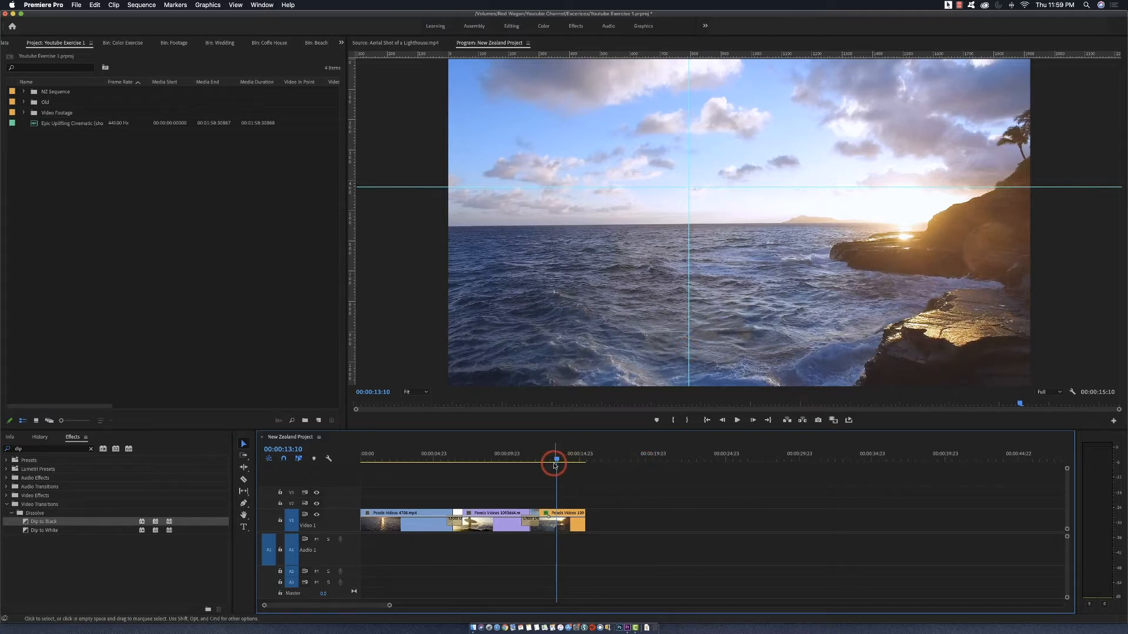
drag(556, 460, 538, 462)
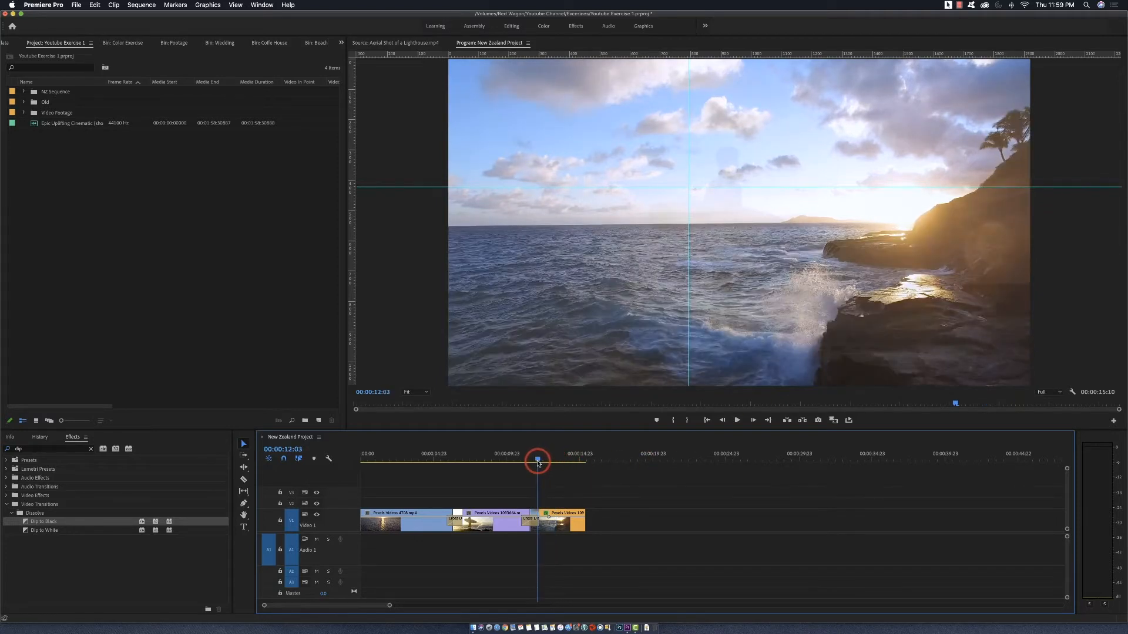
click(535, 461)
drag(536, 461, 520, 459)
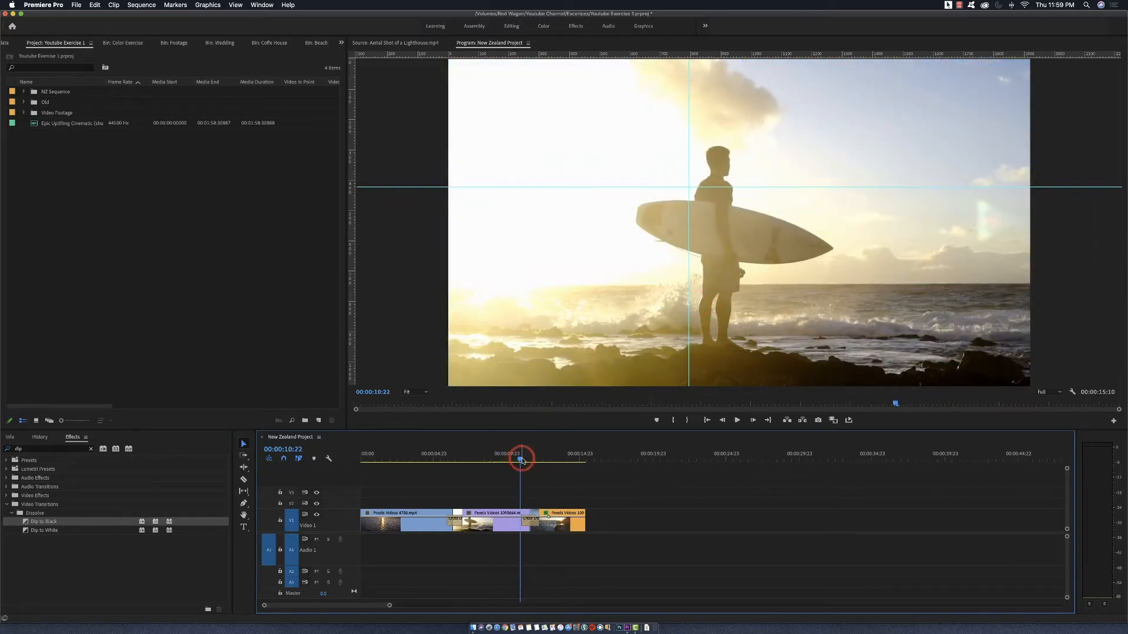
key(space)
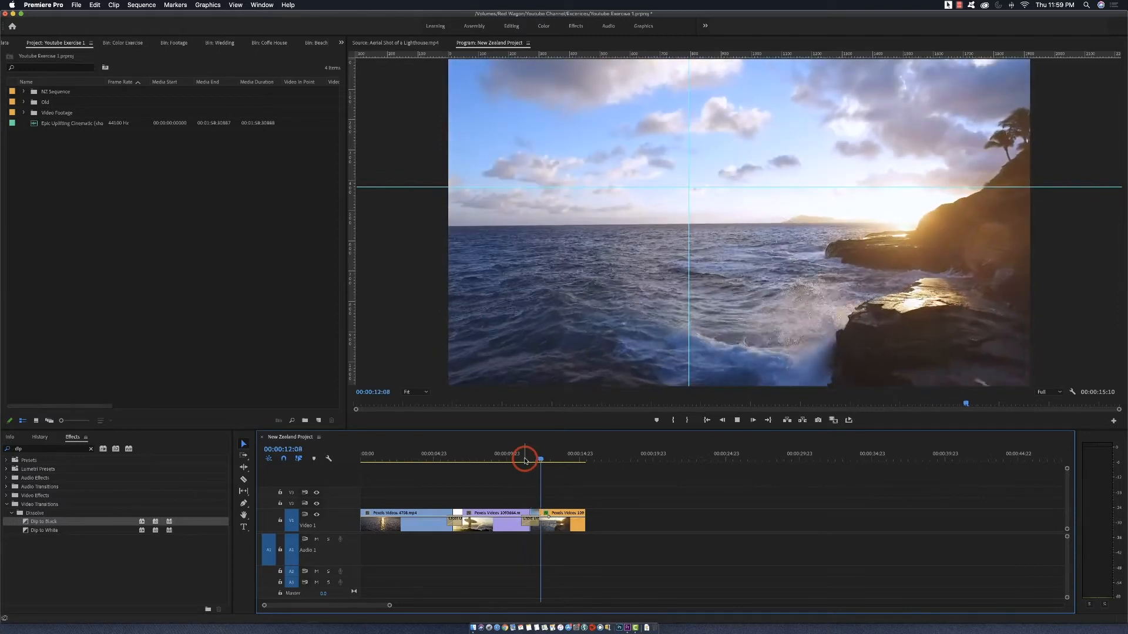
click(521, 461)
key(space)
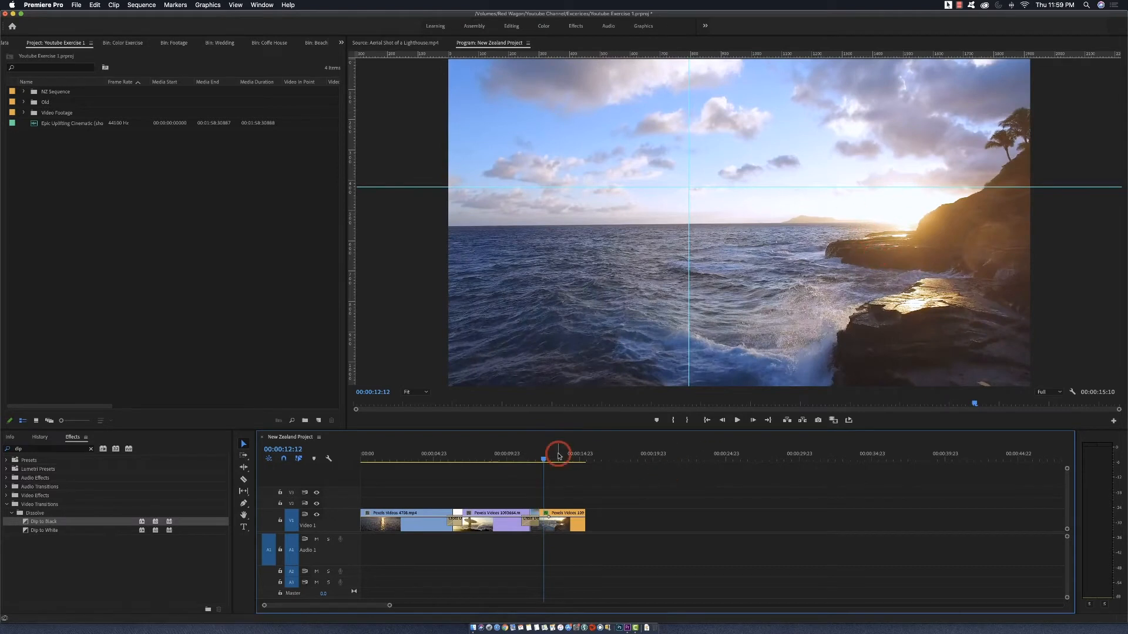
drag(544, 460, 571, 463)
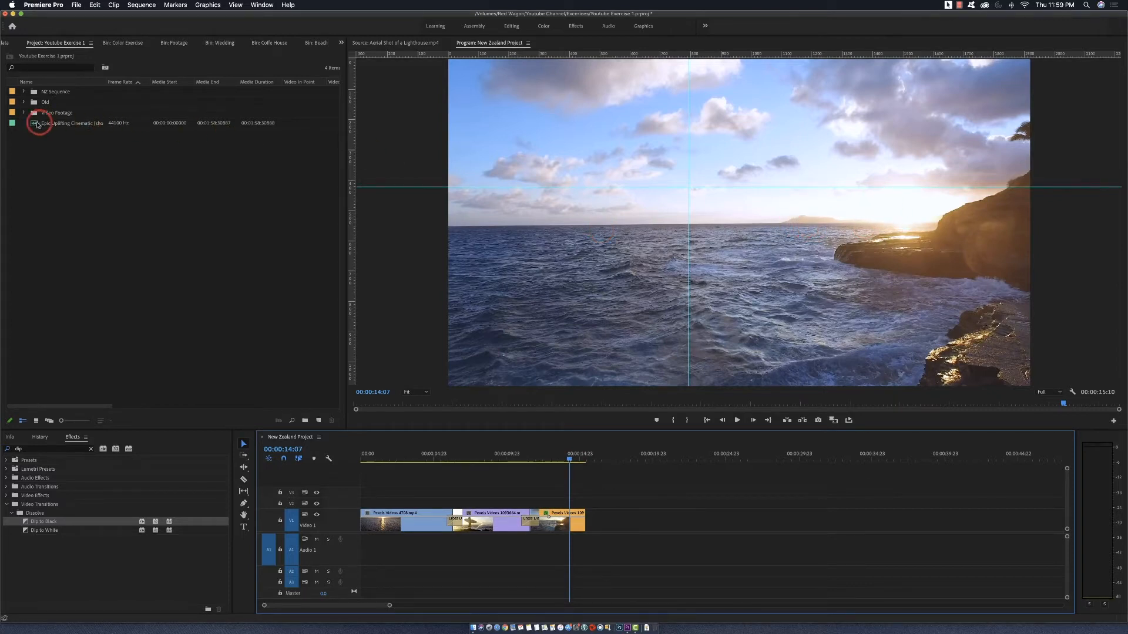
Open Ocean Sunset View.mp4 from the Video Footage bin in the source monitor and set its playback resolution to Full
click(24, 113)
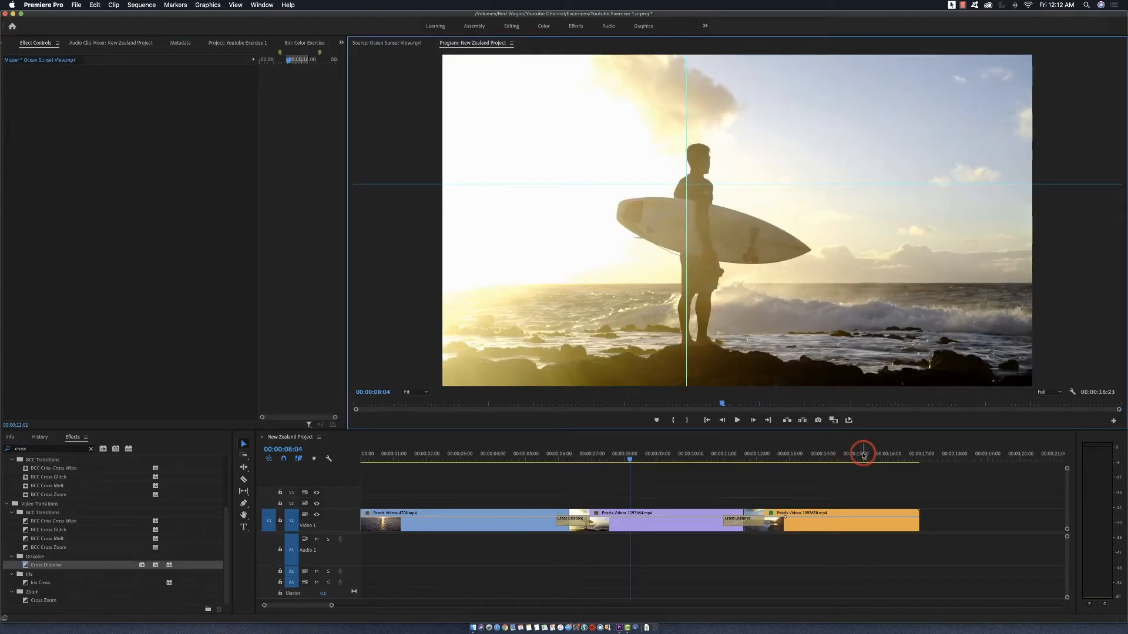
drag(863, 456, 909, 457)
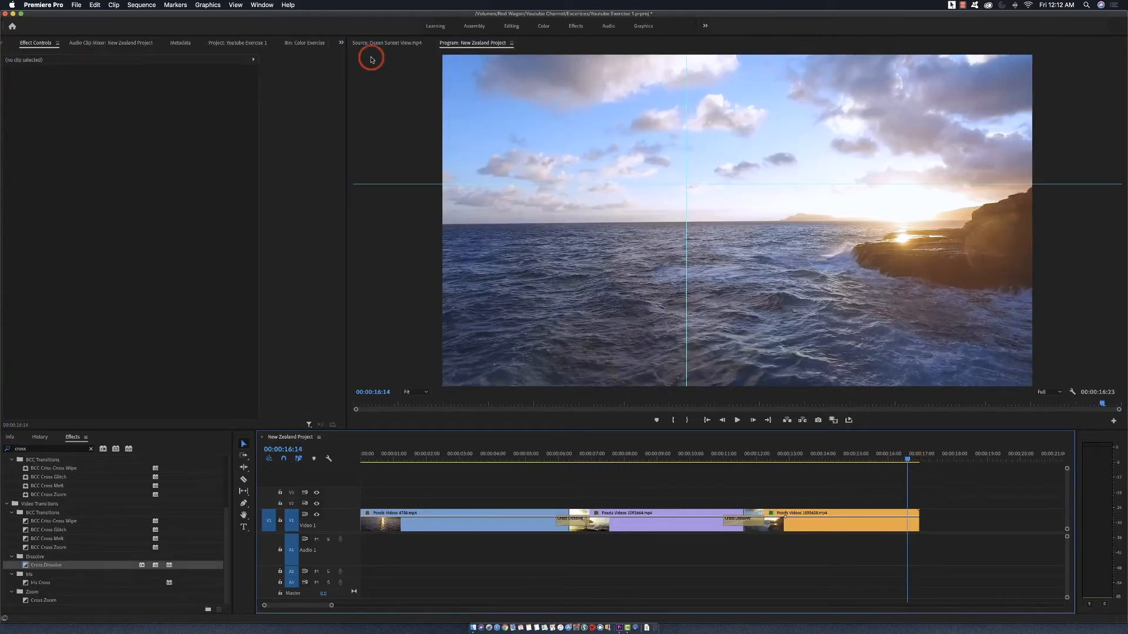
click(243, 44)
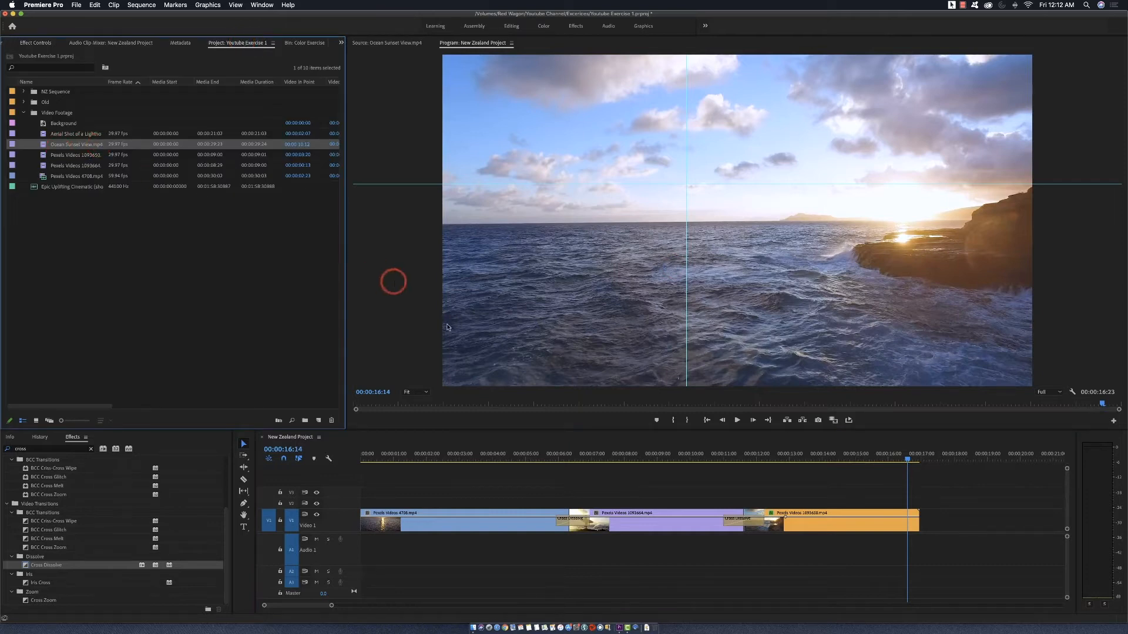
drag(332, 606, 421, 605)
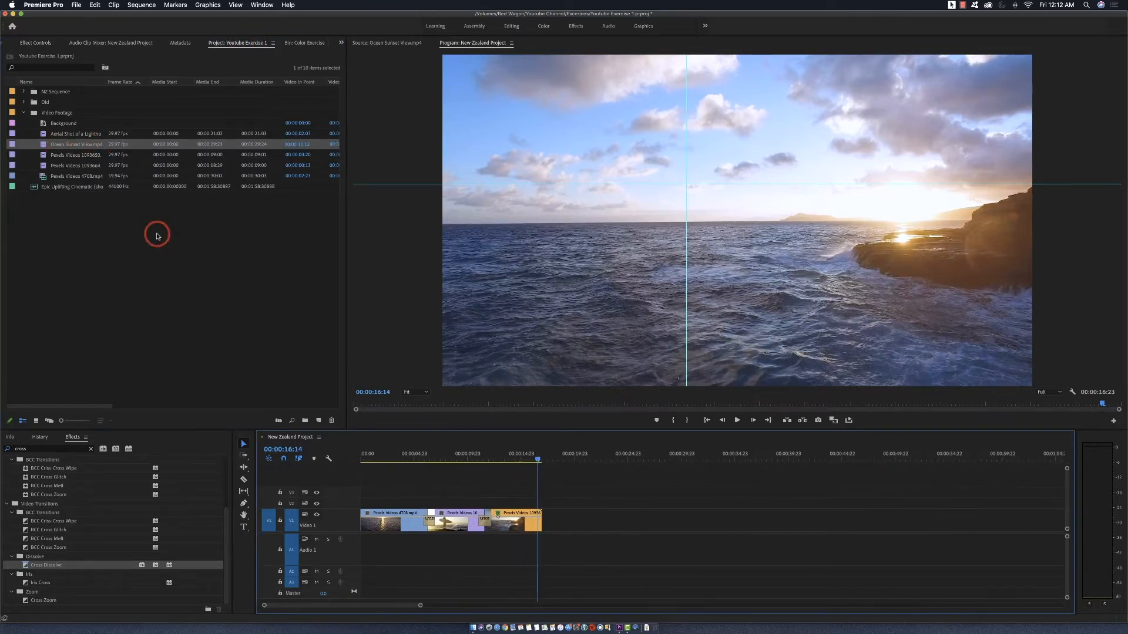
double_click(42, 146)
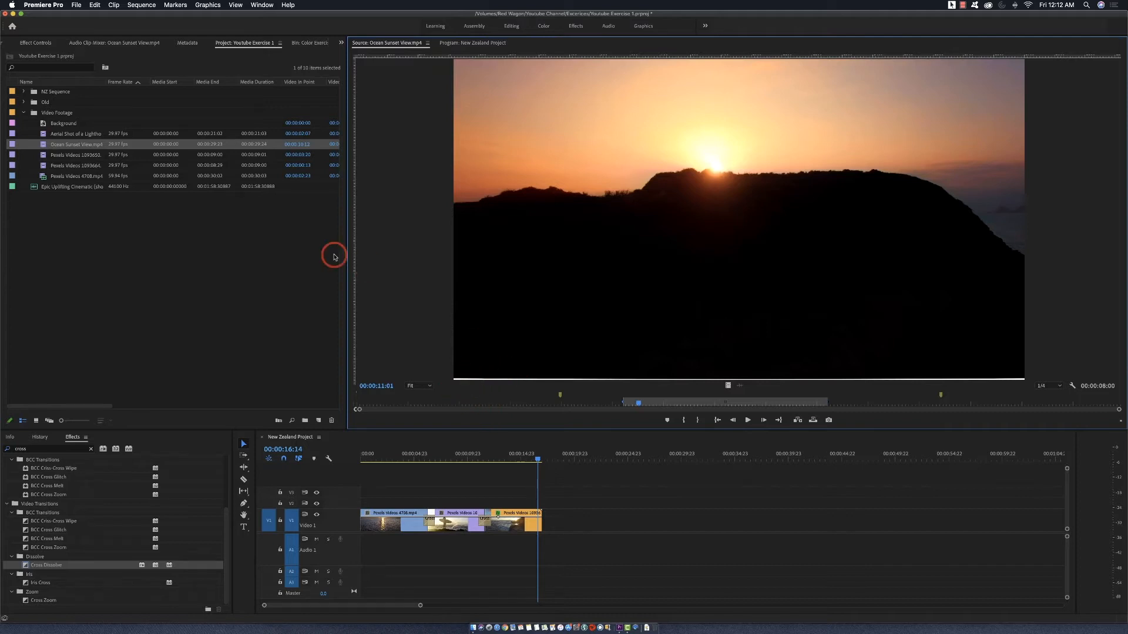
click(1049, 386)
click(1048, 395)
Add only the video of Ocean Sunset View.mp4 to track V1 directly after the last clip
mouse_move(638, 401)
mouse_down()
mouse_move(627, 400)
mouse_move(645, 402)
mouse_up()
drag(543, 459, 536, 459)
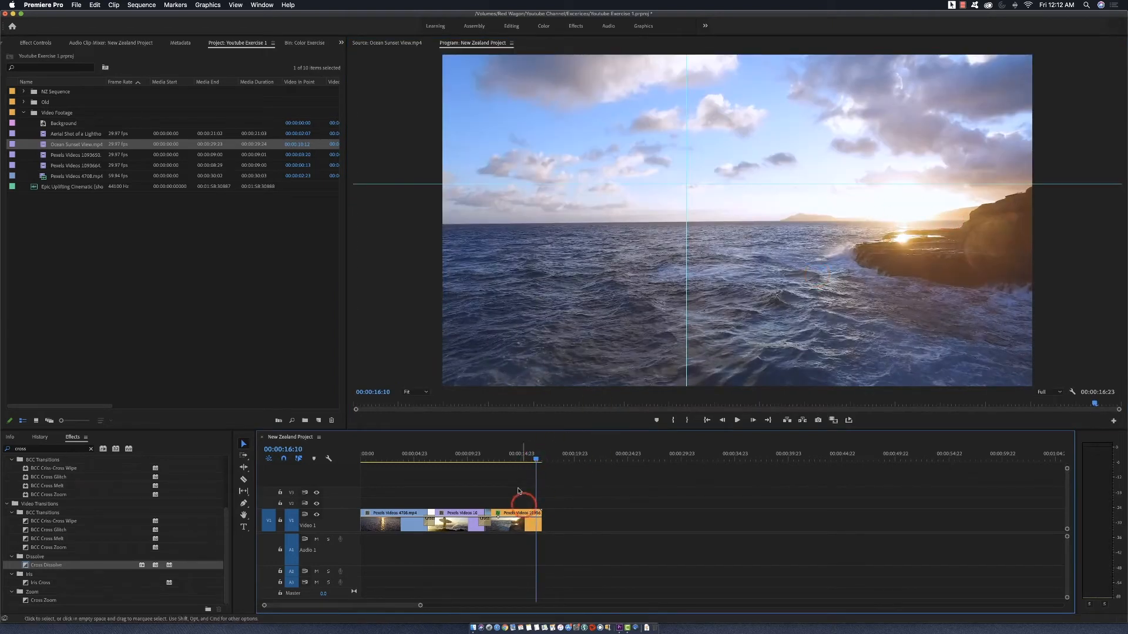
click(400, 44)
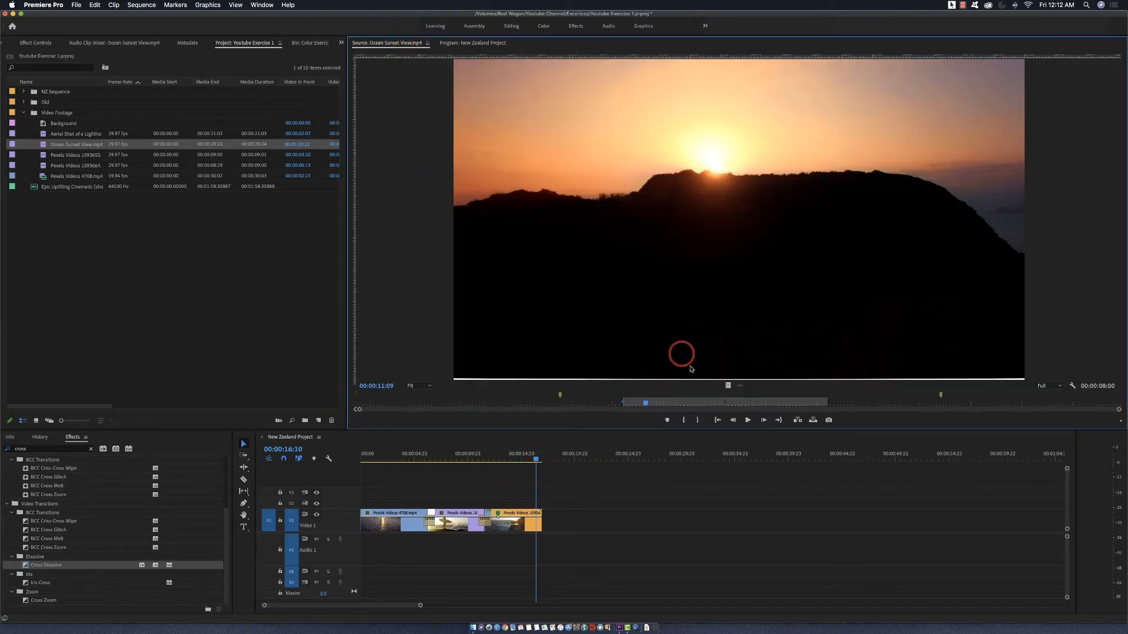
drag(727, 386, 547, 523)
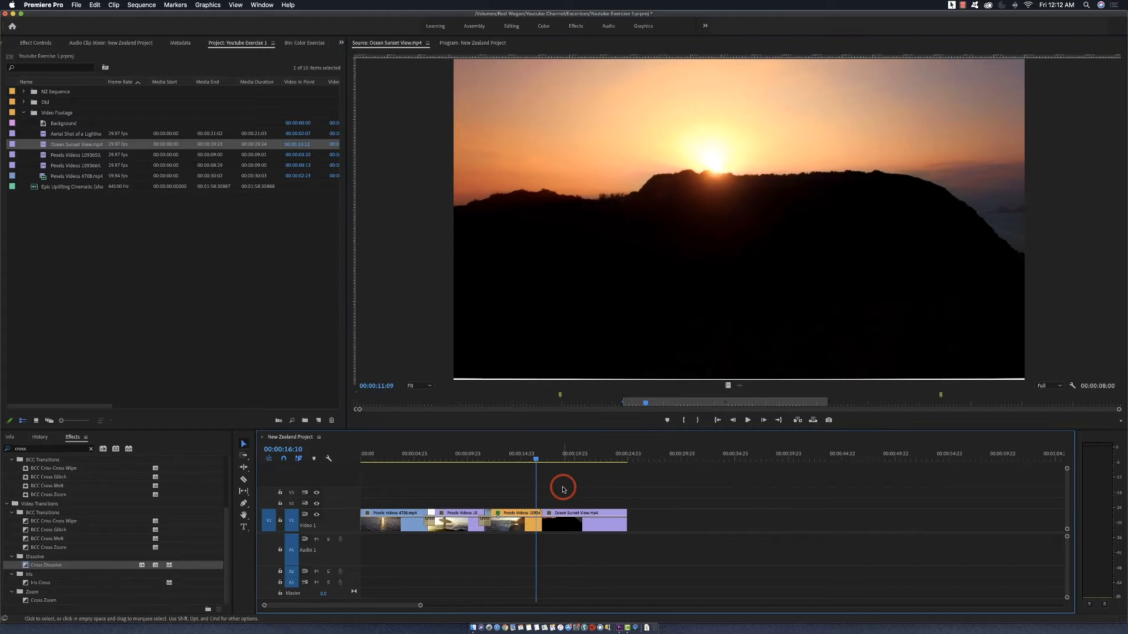
Apply a Cross Dissolve at the cut between the rocky coast clip and Ocean Sunset View.mp4
drag(533, 461, 542, 462)
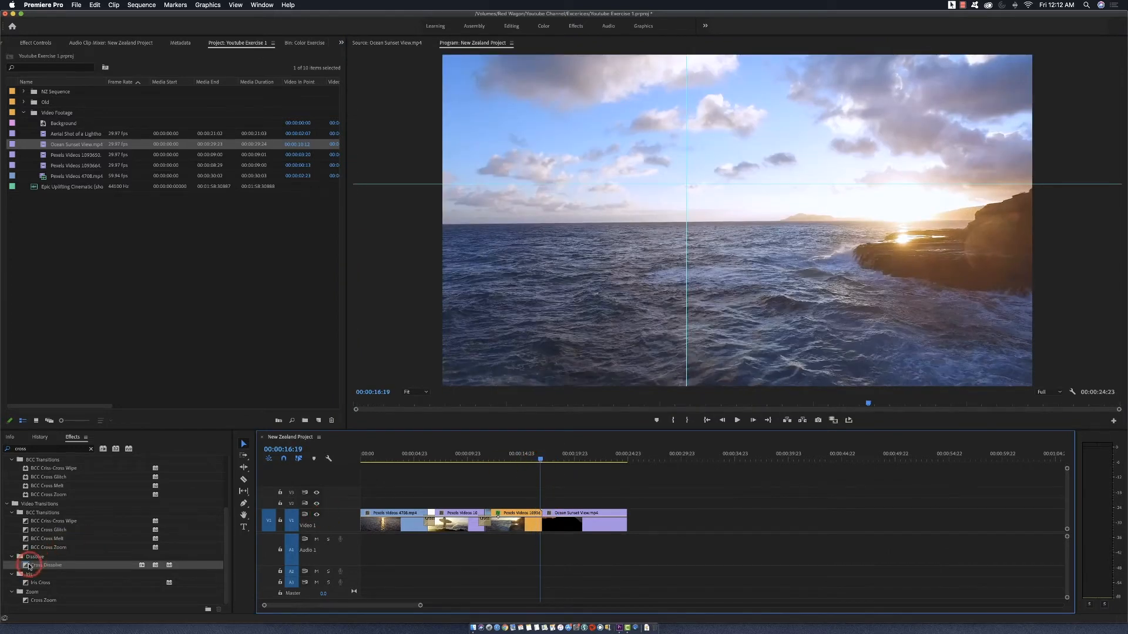
drag(29, 566, 423, 527)
drag(529, 532, 544, 527)
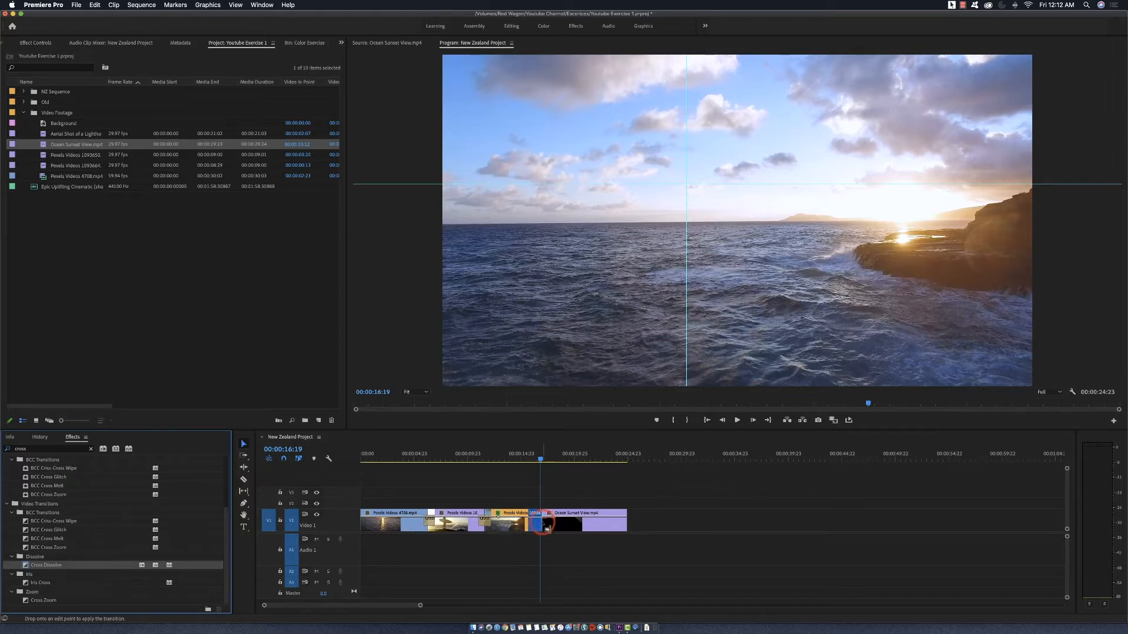
Shorten the new Cross Dissolve to a duration of 00:00:00:17 in its effect settings
click(532, 522)
drag(532, 522, 536, 521)
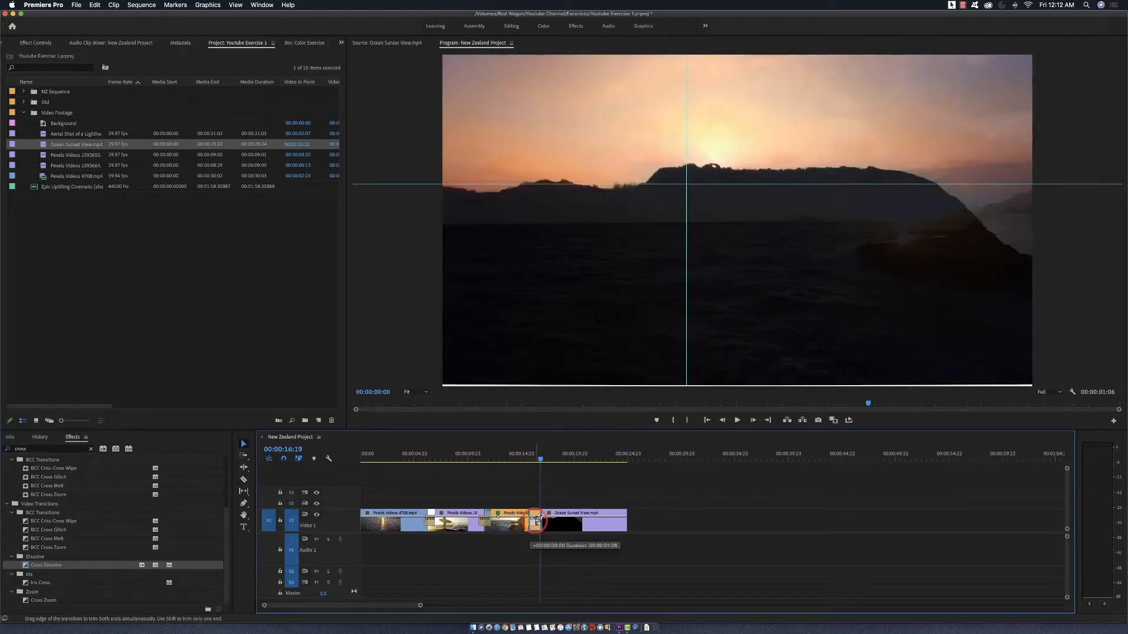
click(288, 64)
click(341, 42)
click(354, 64)
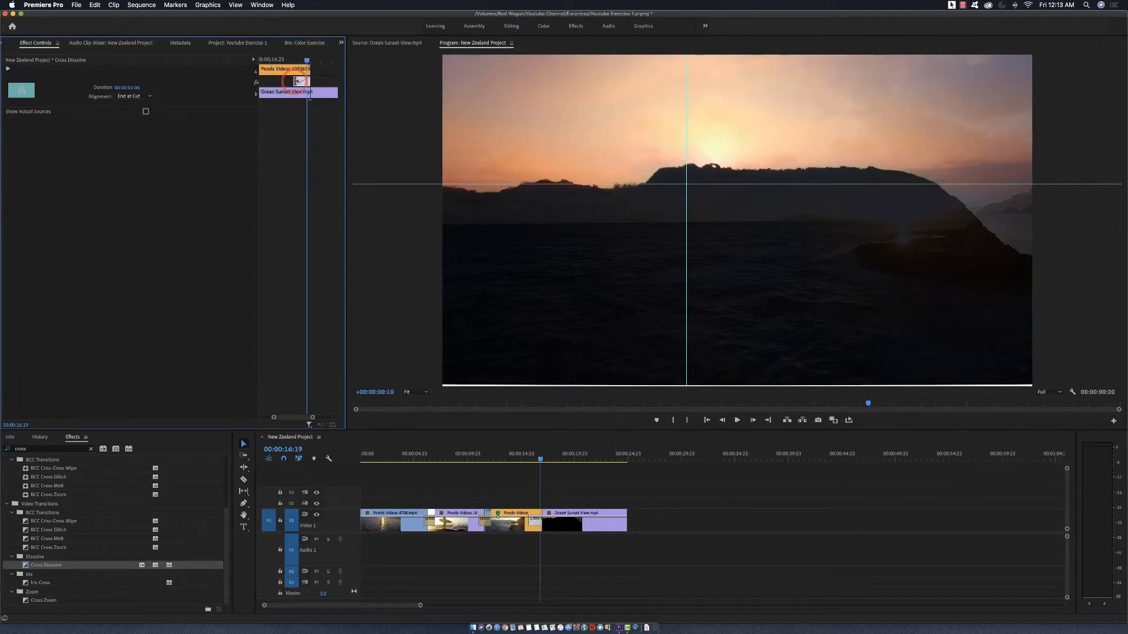
drag(301, 80, 302, 81)
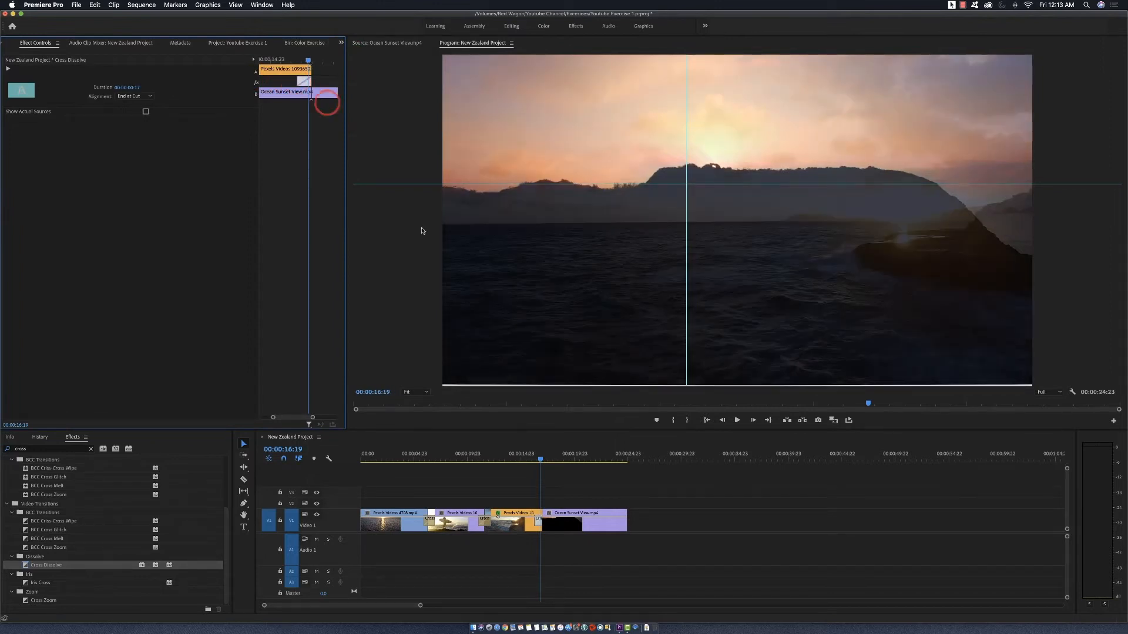
Play back and scrub through the Cross Dissolve between the rocky coast clip and Ocean Sunset View.mp4 several times to check the transition
click(522, 460)
key(space)
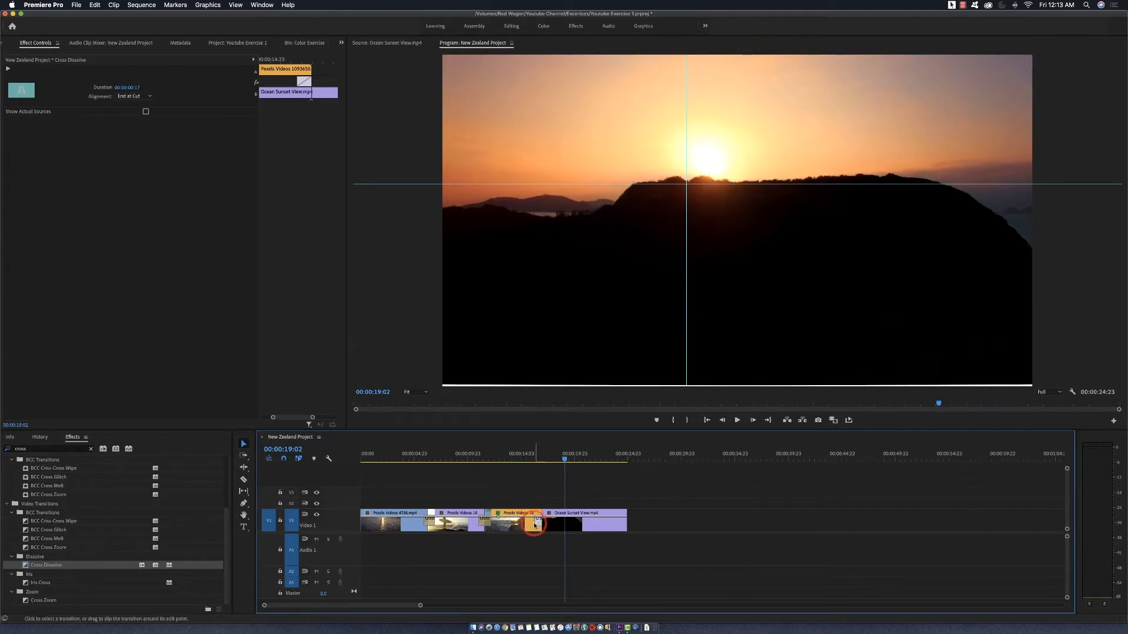
click(484, 522)
click(535, 460)
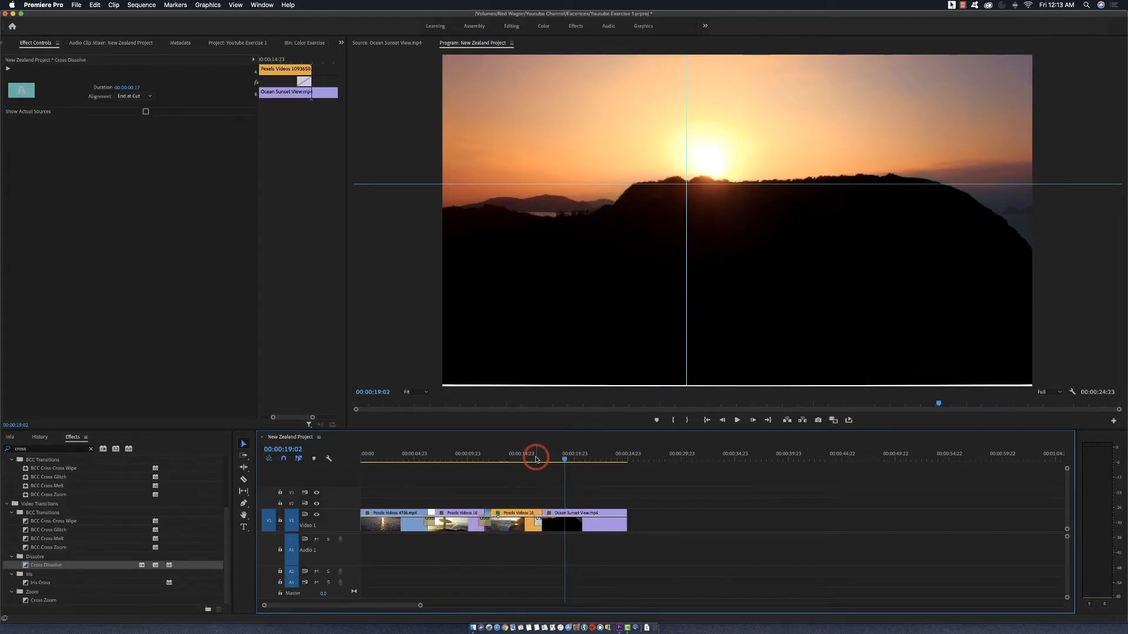
drag(534, 460, 538, 460)
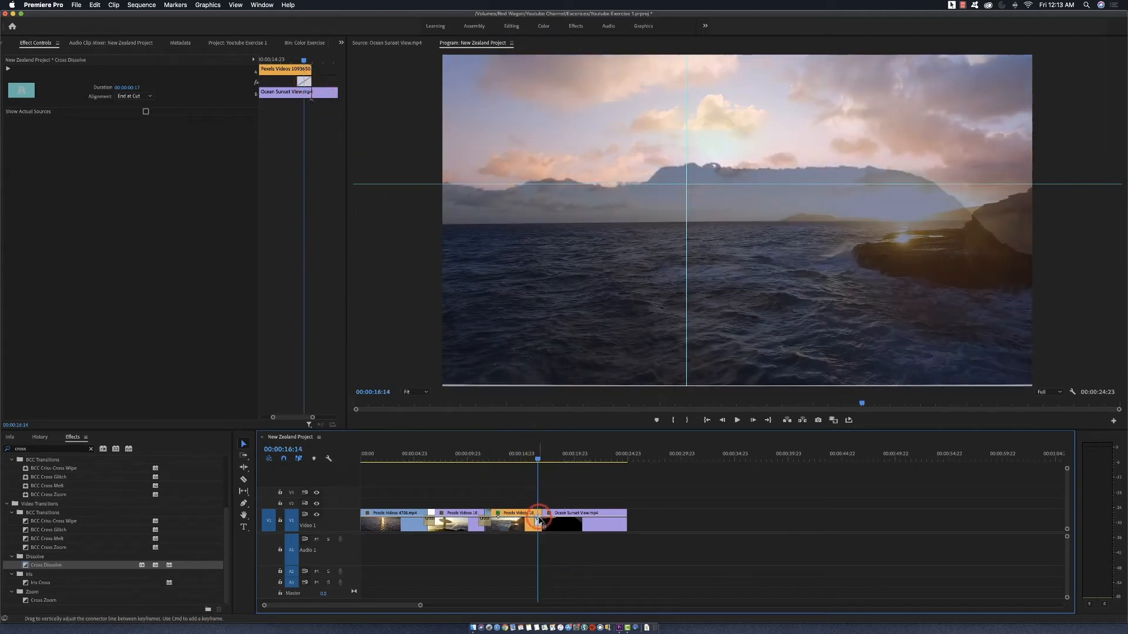
click(529, 459)
key(space)
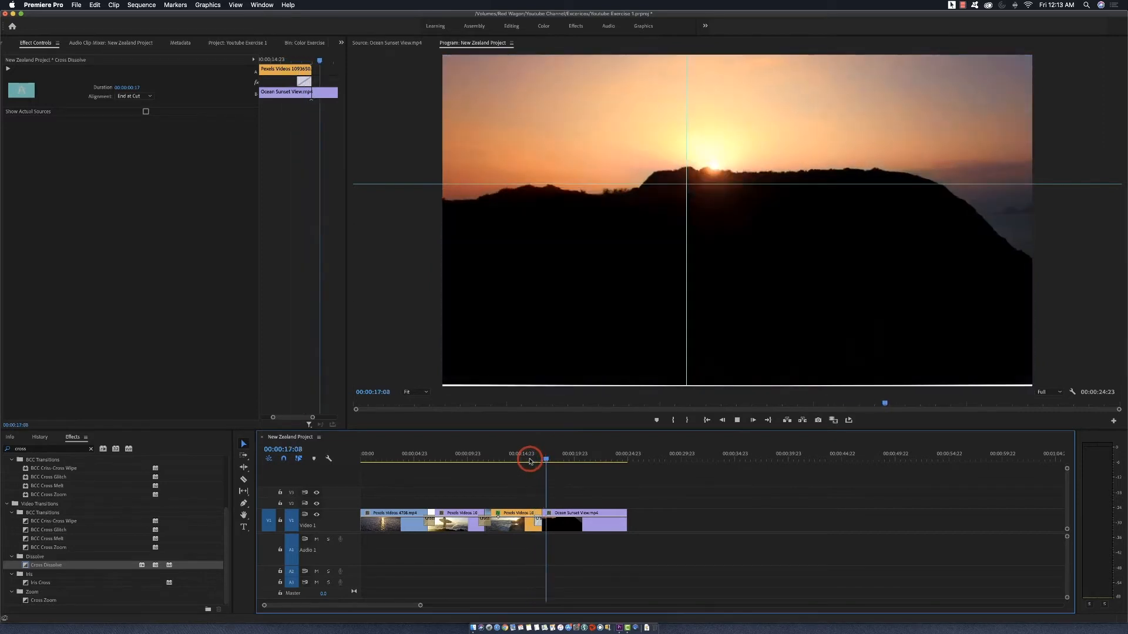
click(529, 460)
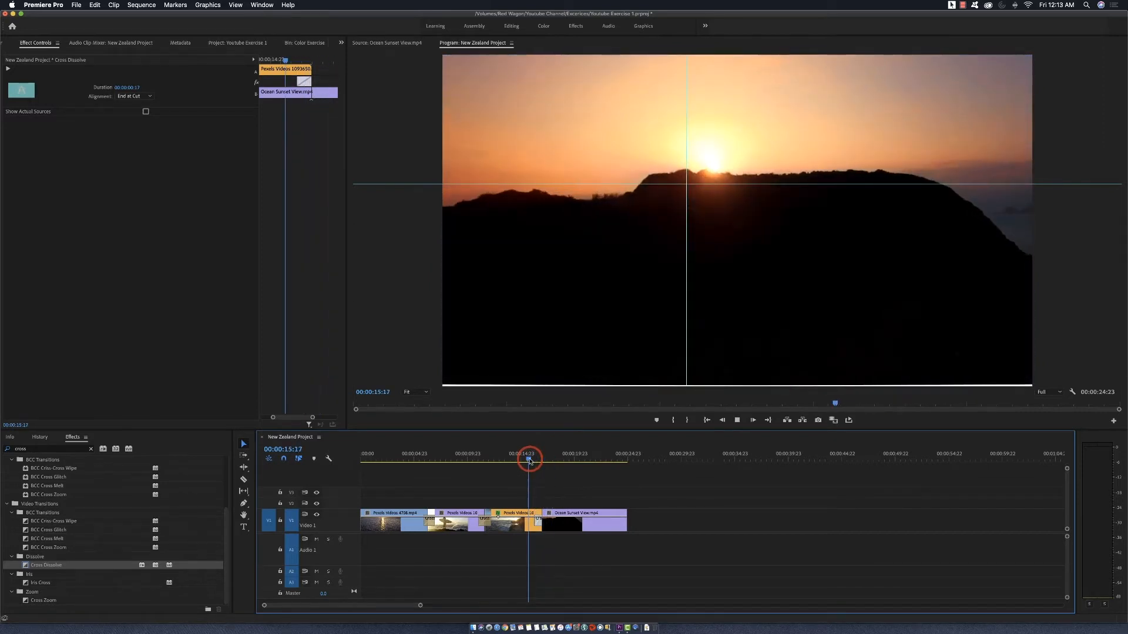
click(529, 460)
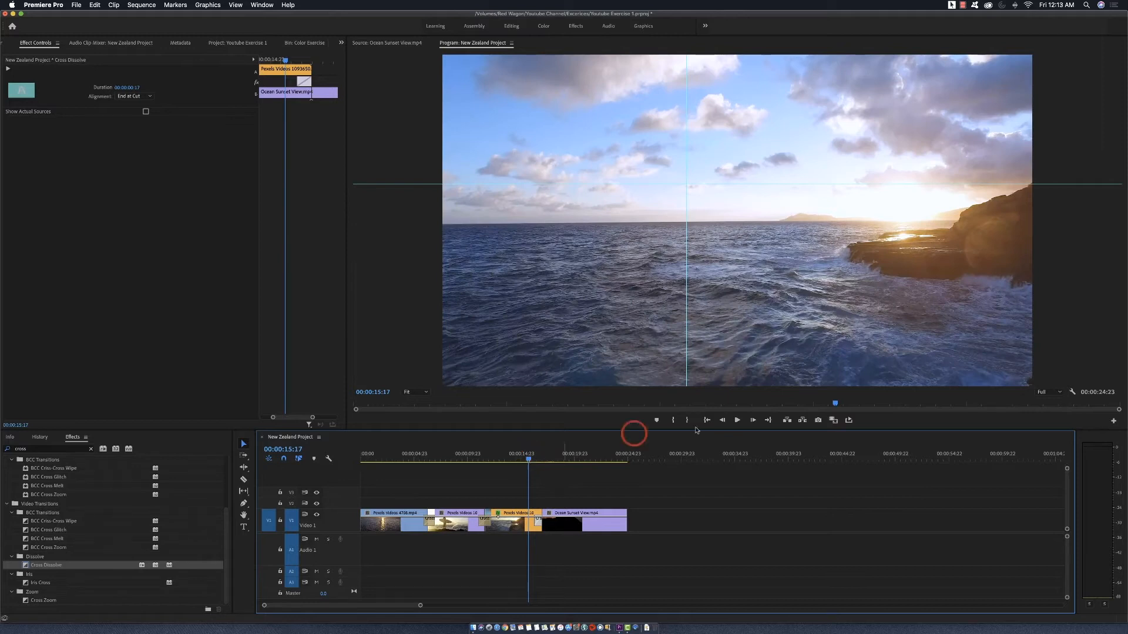
click(737, 420)
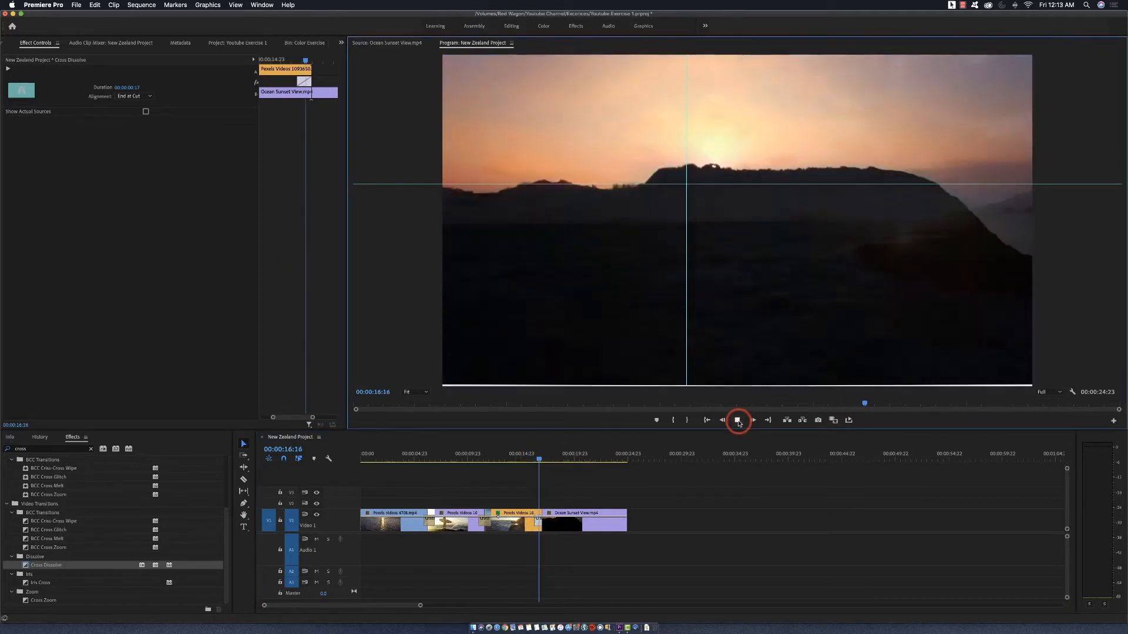
click(738, 421)
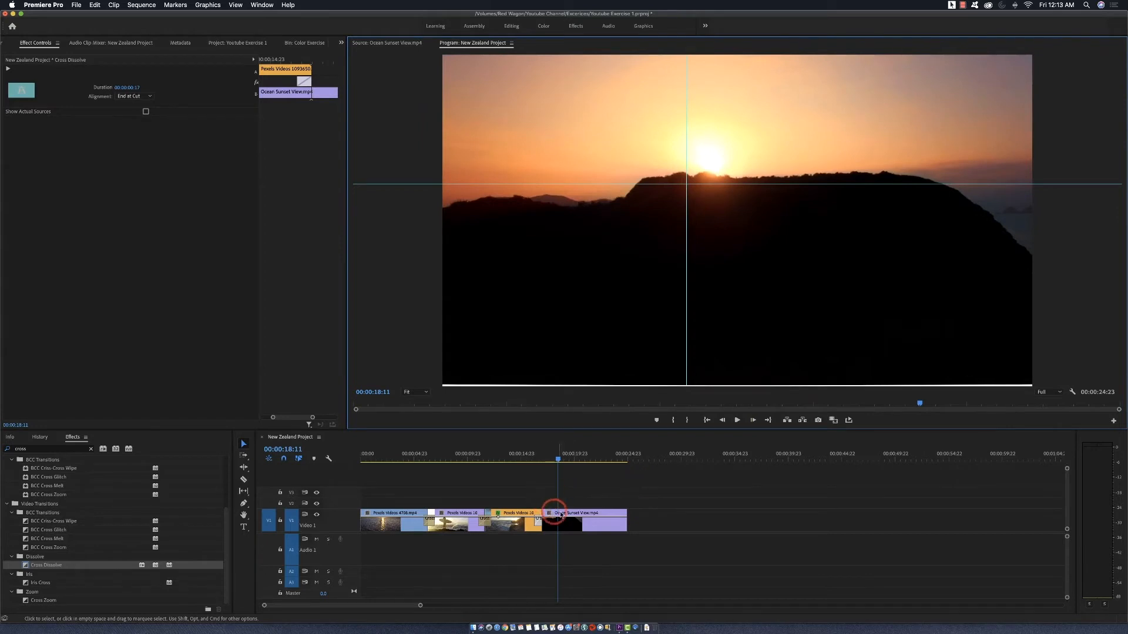
Trim about 17 frames off the start of Ocean Sunset View.mp4 and move the clip back against the rocky coast clip
drag(545, 511, 553, 512)
click(576, 520)
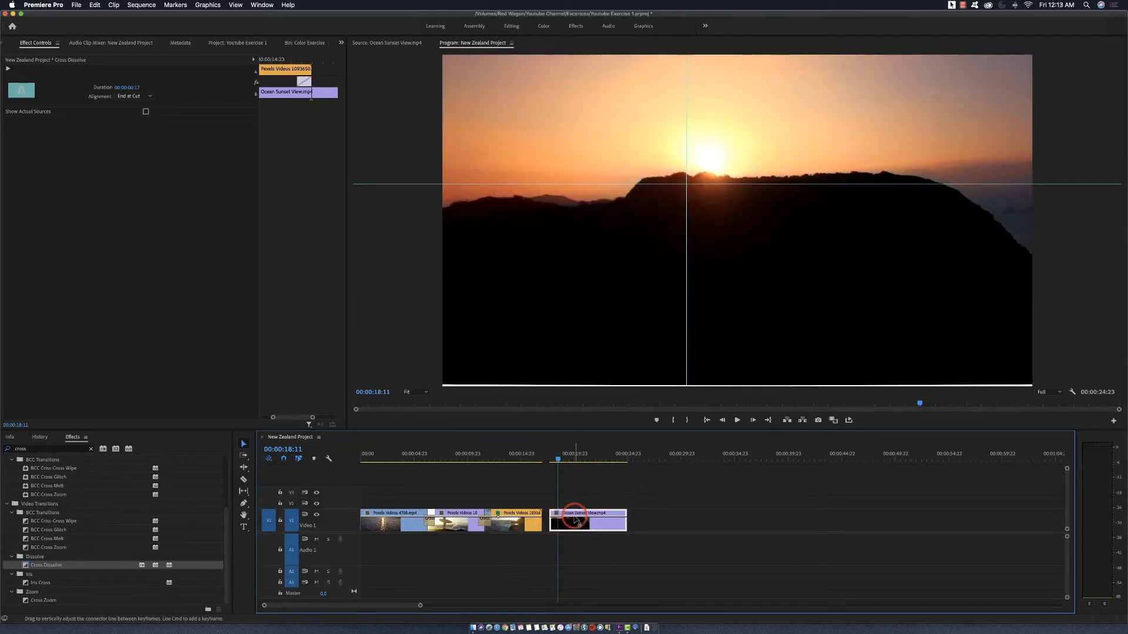
click(576, 514)
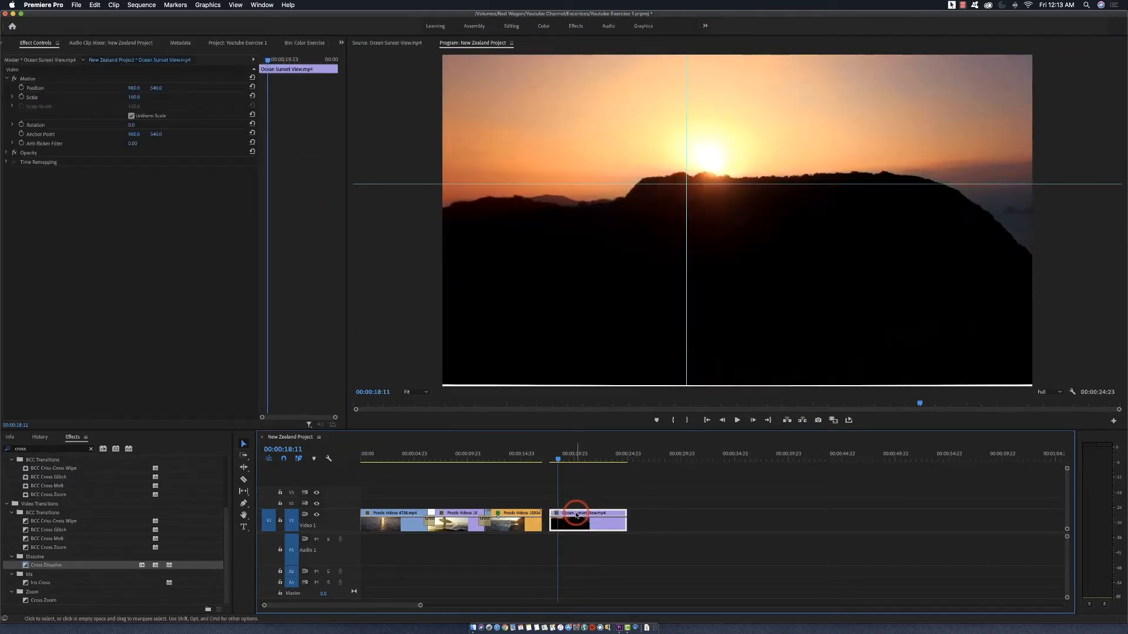
drag(576, 515, 568, 516)
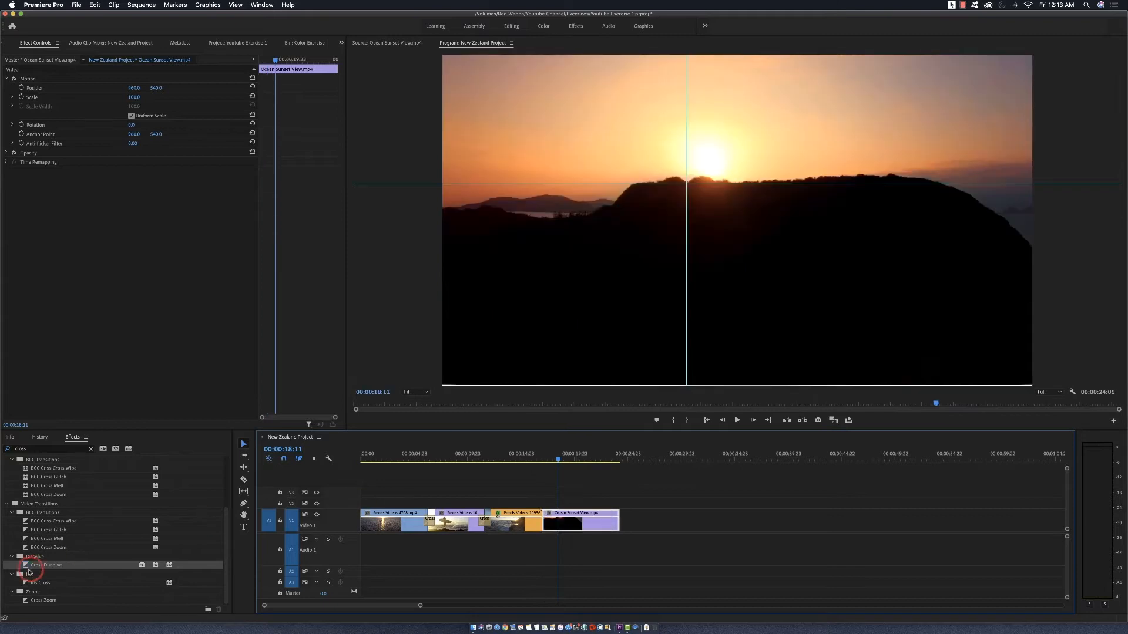
Reapply a Cross Dissolve at the cut before Ocean Sunset View.mp4 and shorten it to 00:00:00:17
drag(26, 567, 535, 517)
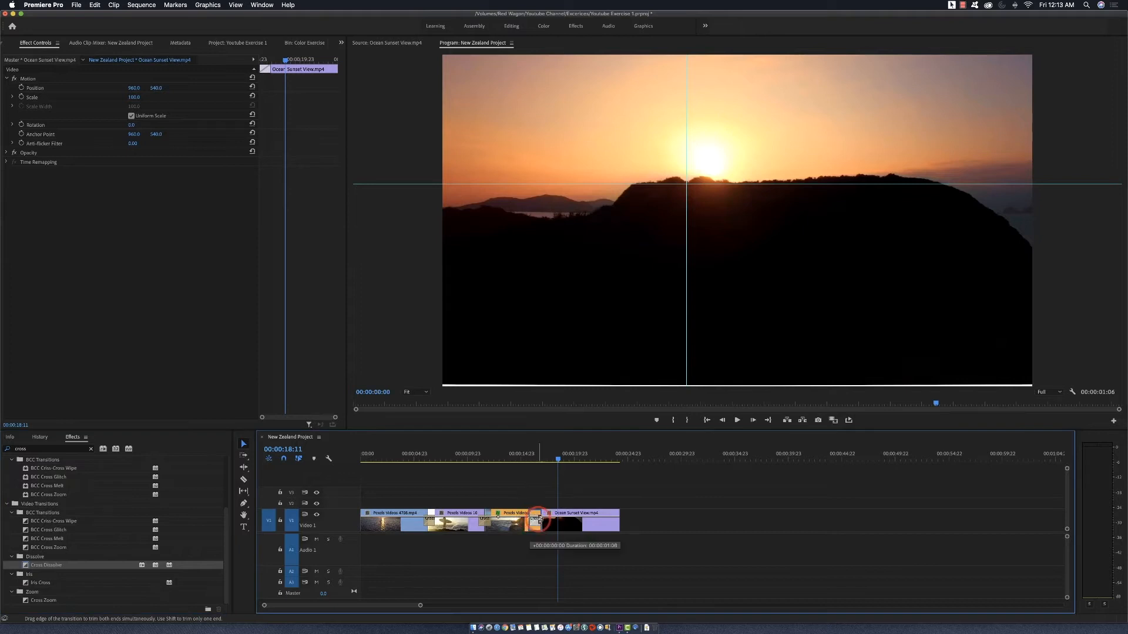
click(303, 91)
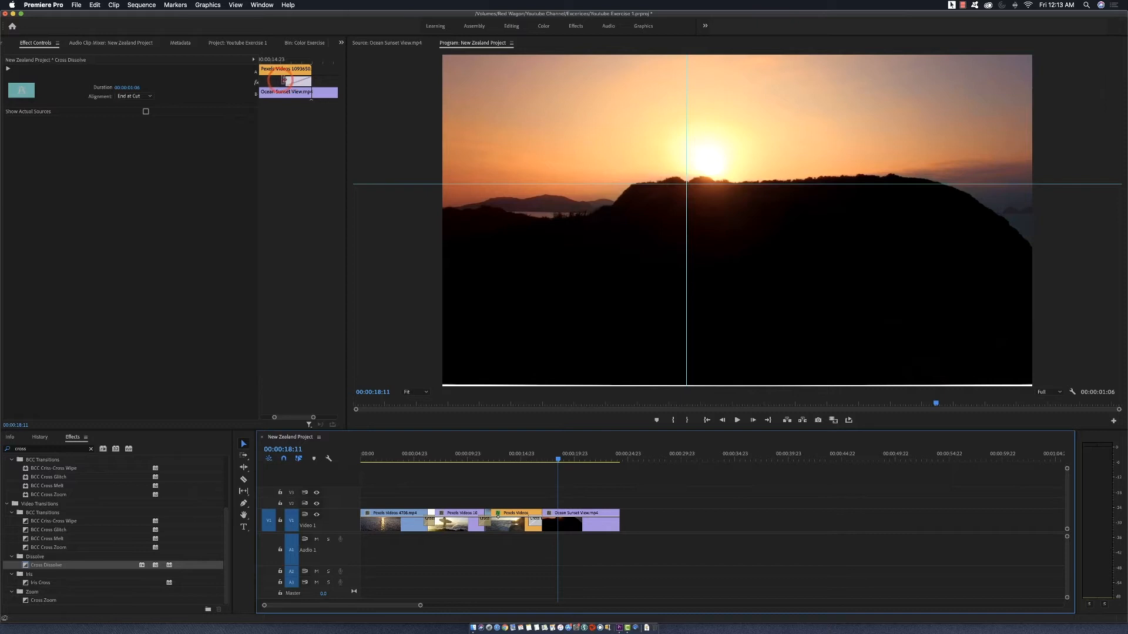
drag(288, 80, 303, 82)
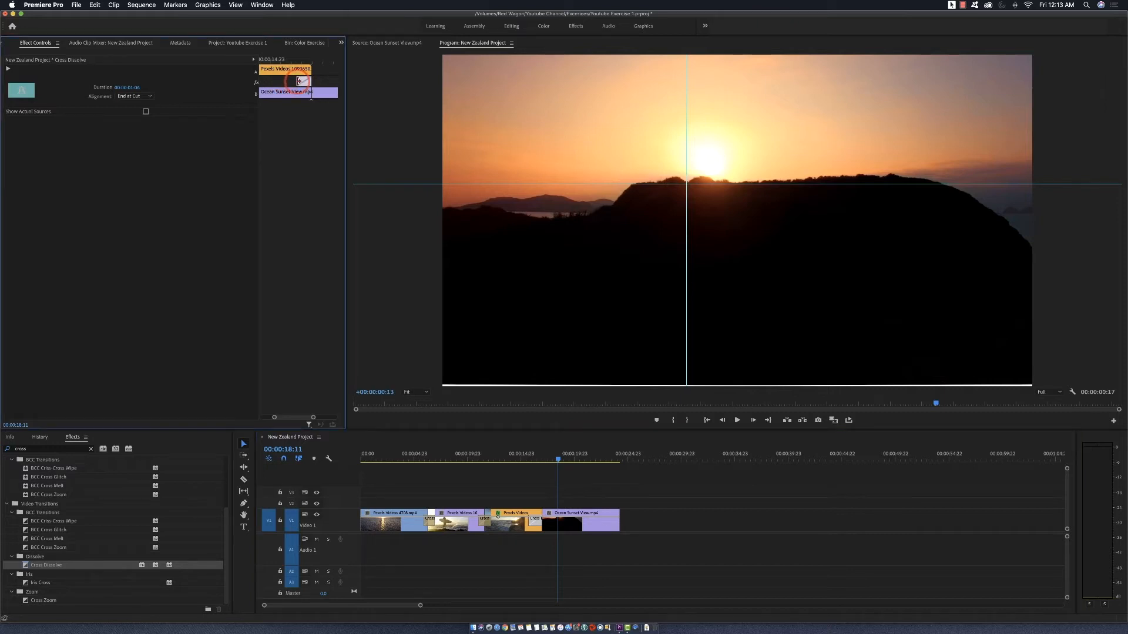
Play back the reapplied Cross Dissolve and scrub on through Ocean Sunset View.mp4 to review the trimmed section
click(528, 462)
key(space)
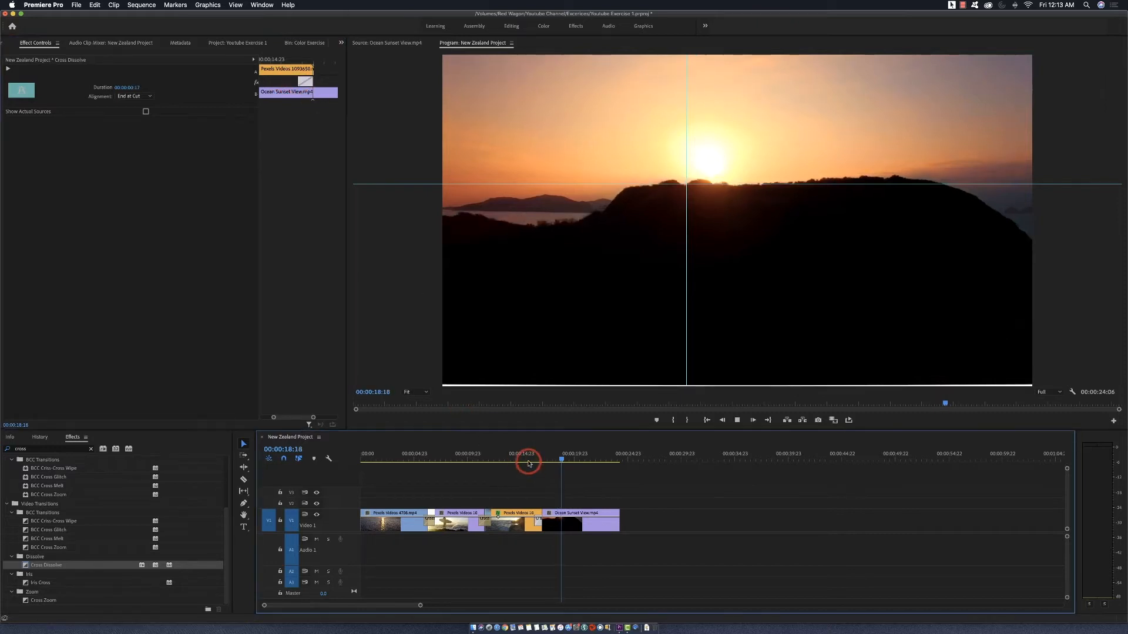
click(528, 462)
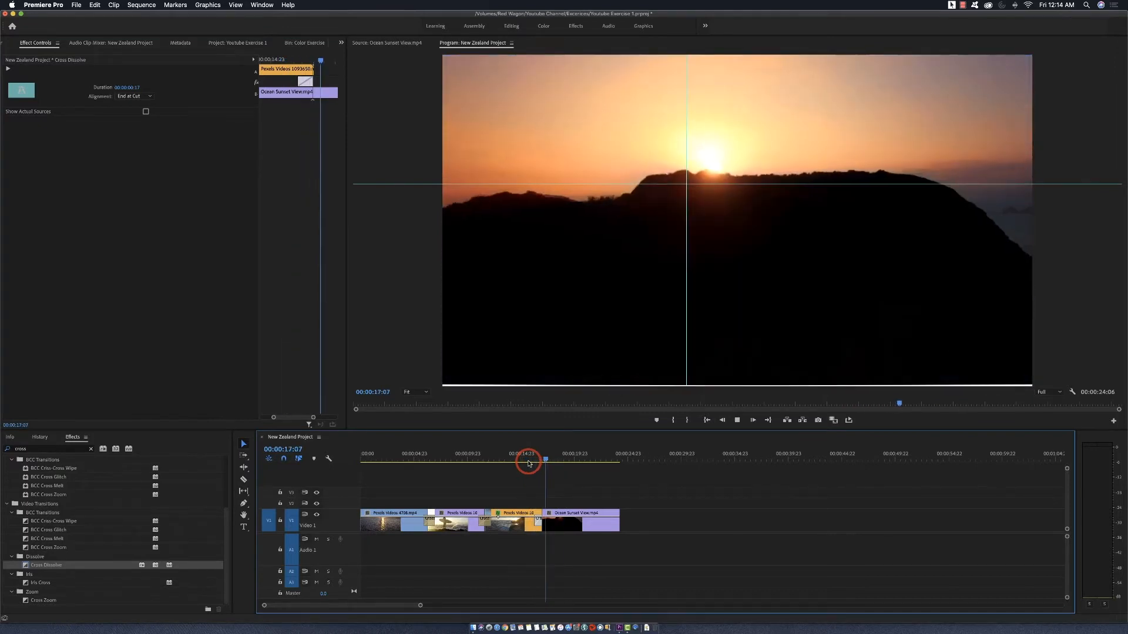
click(529, 462)
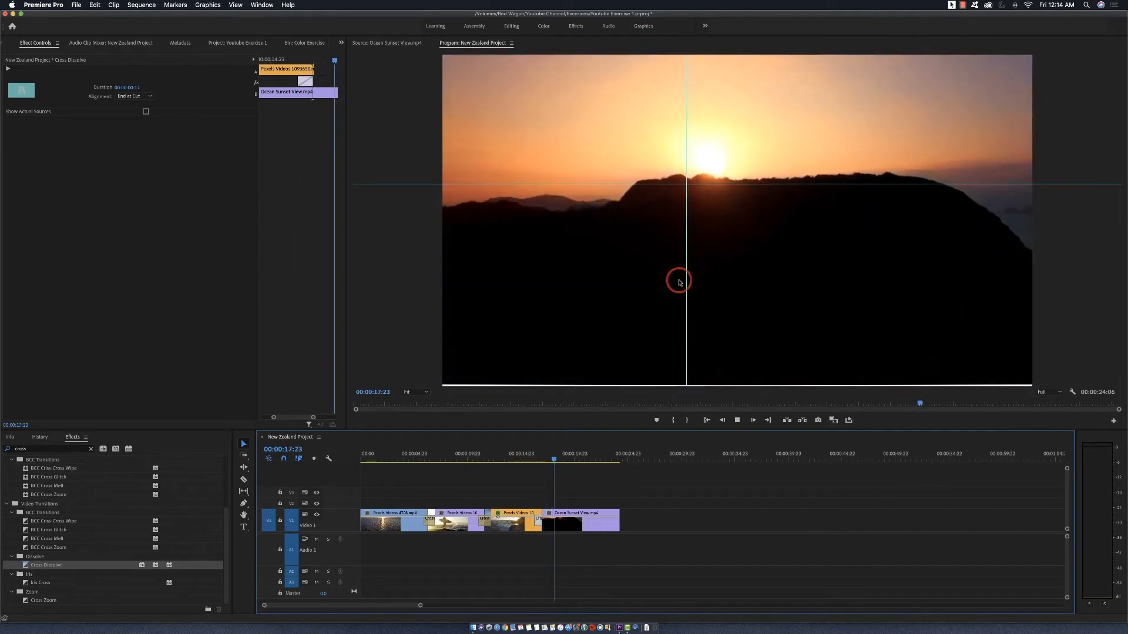
click(527, 462)
drag(526, 462, 601, 463)
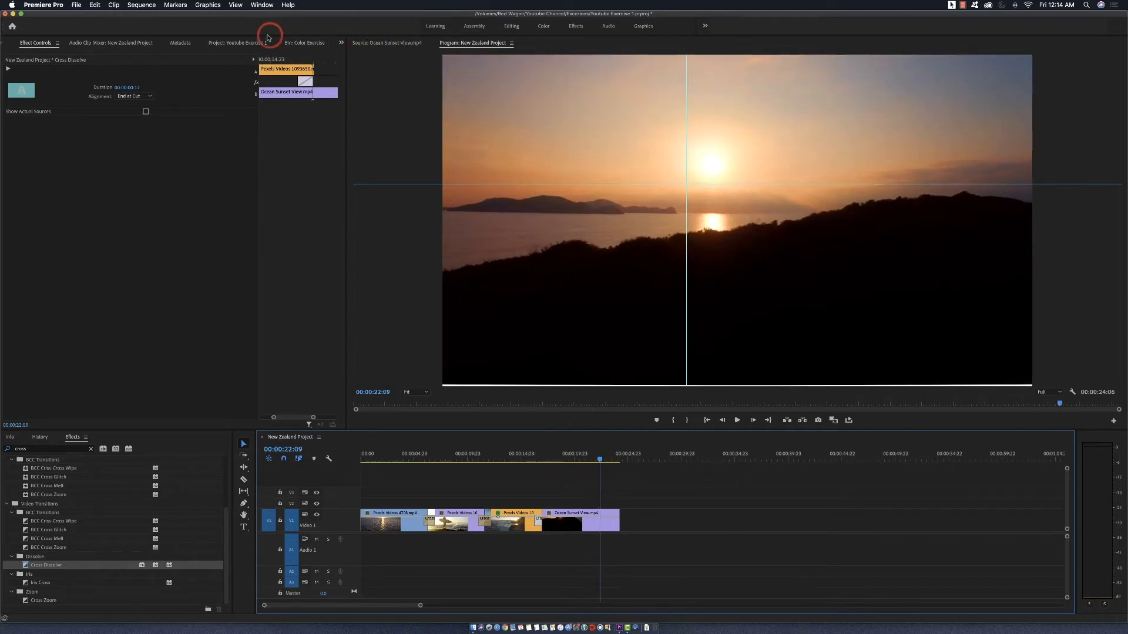
Preview Aerial Shot of a Lighthouse.mp4 in the source monitor and add only its video to track V1 directly after Ocean Sunset View.mp4
click(235, 43)
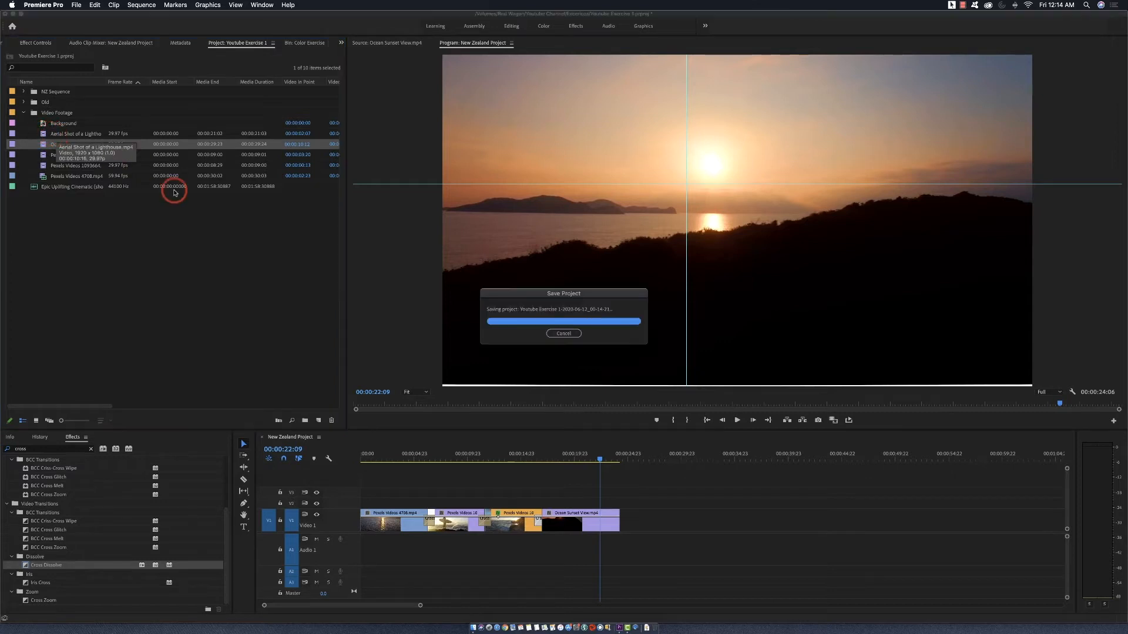
click(43, 135)
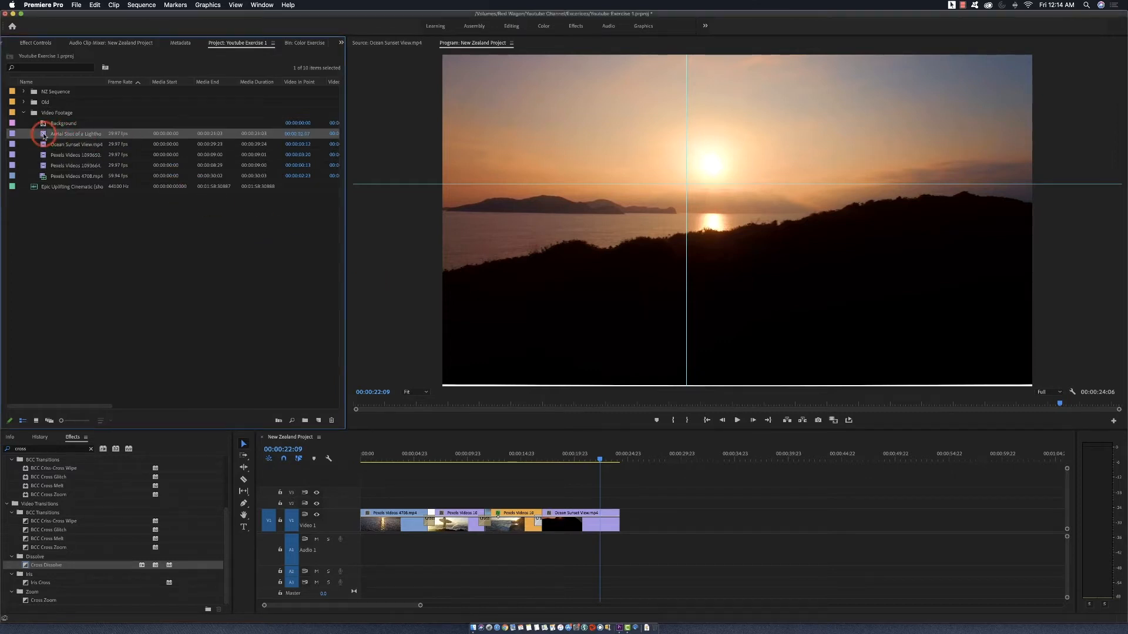
double_click(43, 135)
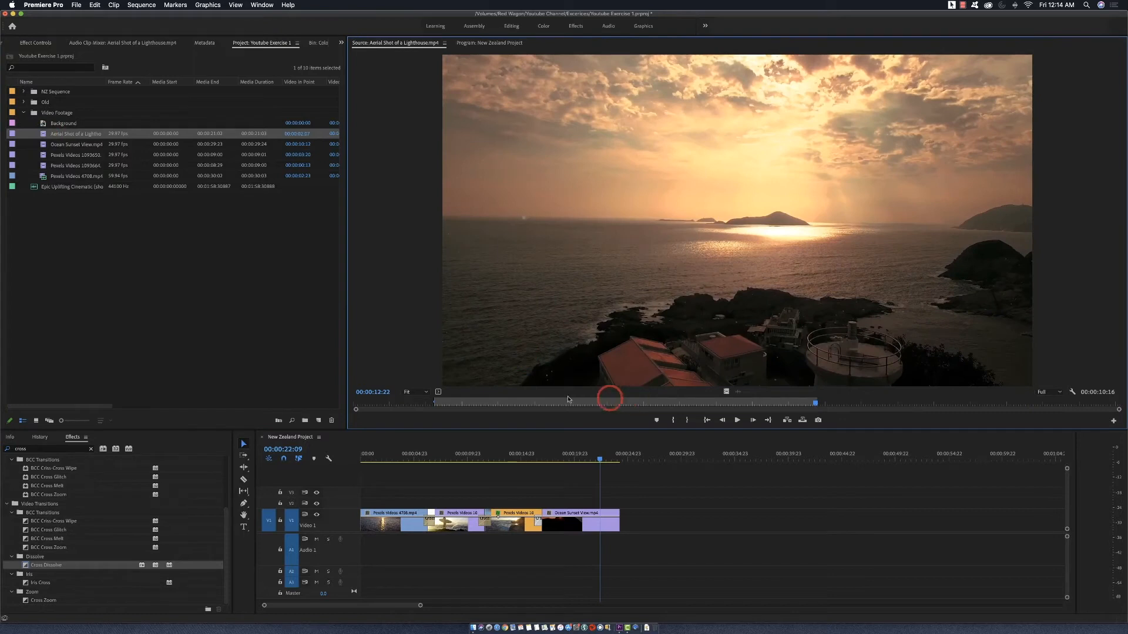
drag(498, 405, 478, 404)
drag(442, 407, 496, 409)
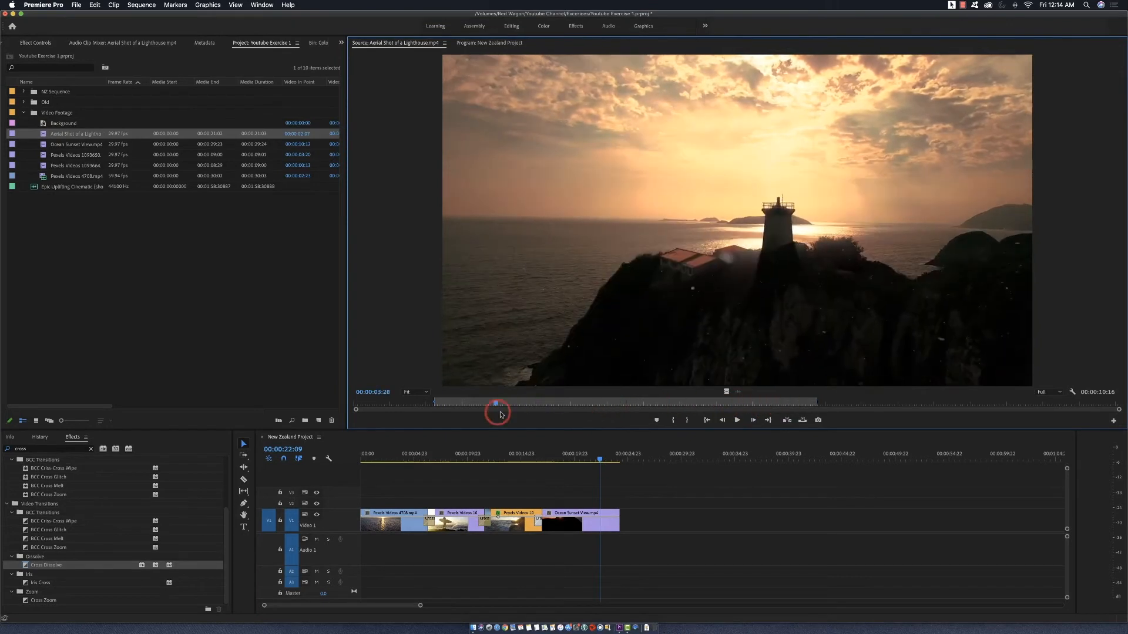
drag(726, 392, 624, 523)
Move the lighthouse clip back to 00:00:22:01, overwriting the end of Ocean Sunset View.mp4, and apply a Cross Dissolve at the new cut
drag(609, 456, 659, 460)
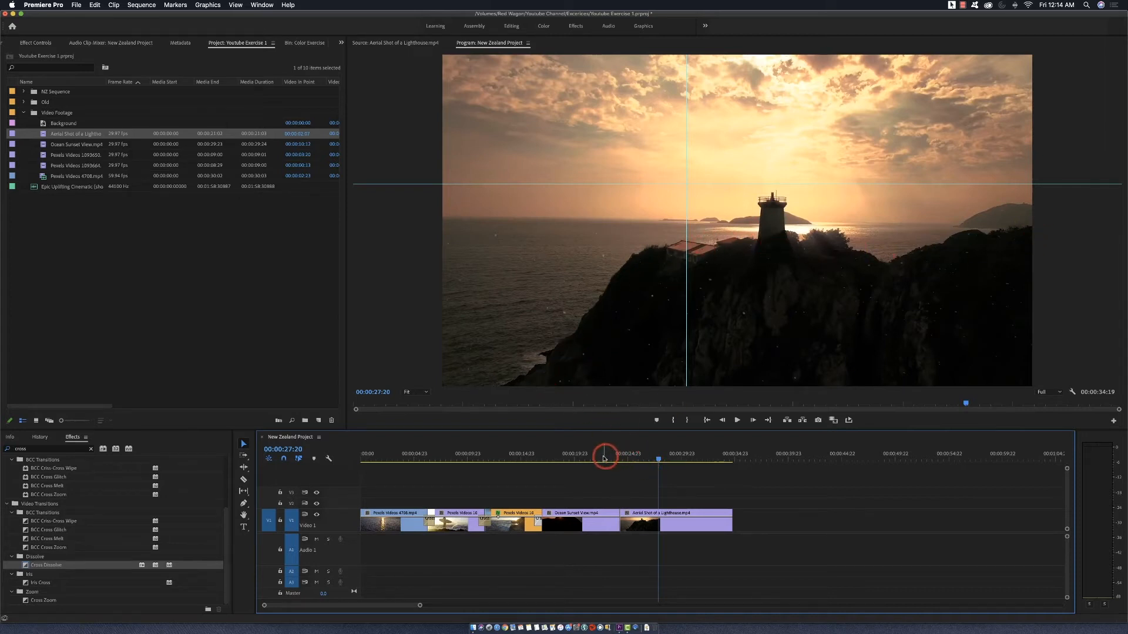
mouse_move(604, 459)
mouse_down()
mouse_move(588, 458)
mouse_move(597, 460)
mouse_up()
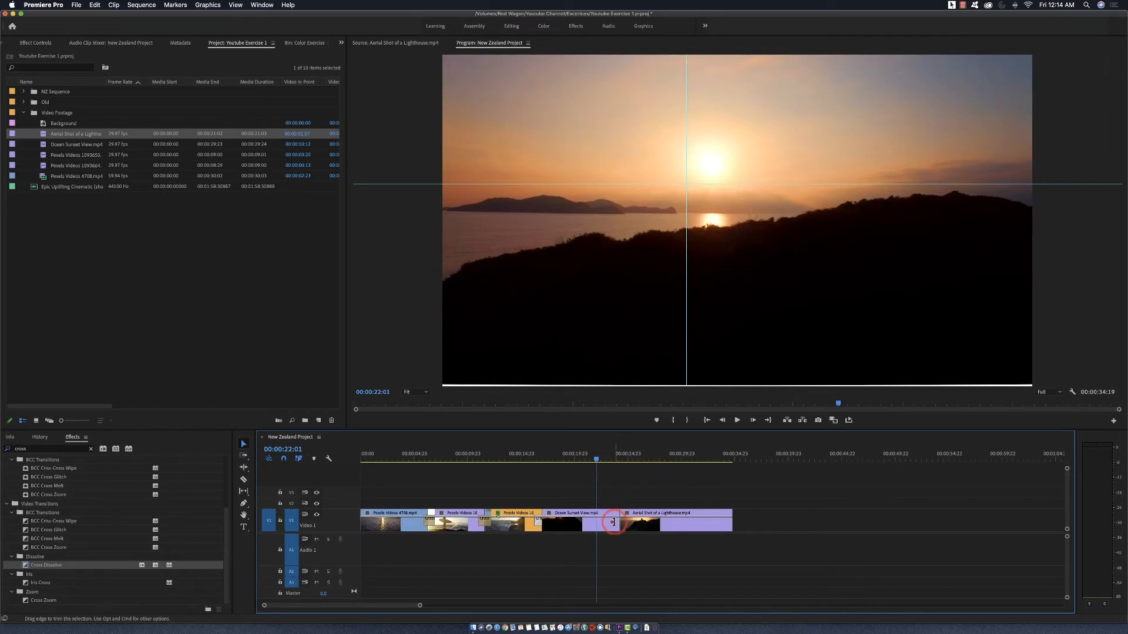
mouse_move(615, 522)
mouse_down()
mouse_move(596, 522)
mouse_move(644, 522)
mouse_move(624, 522)
mouse_up()
click(646, 522)
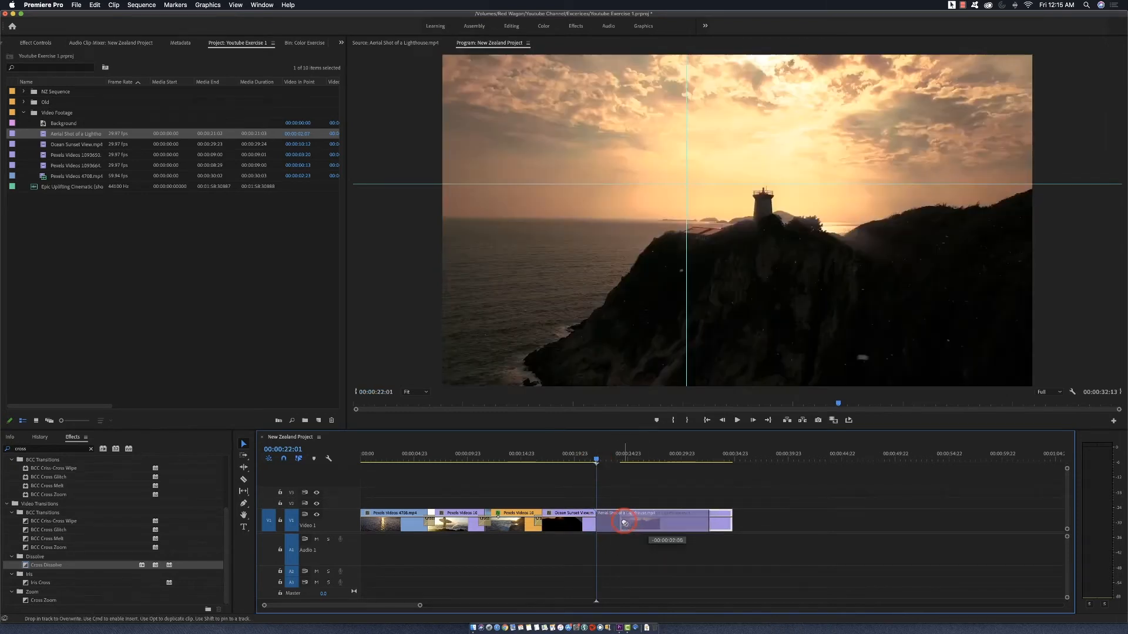
drag(24, 565, 599, 522)
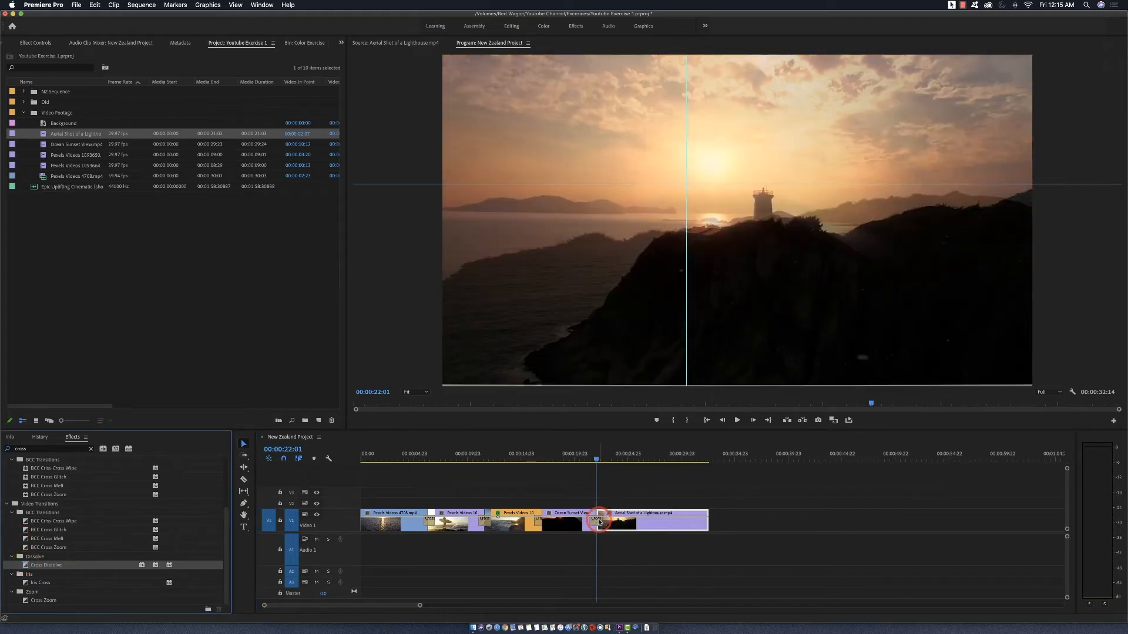
click(584, 459)
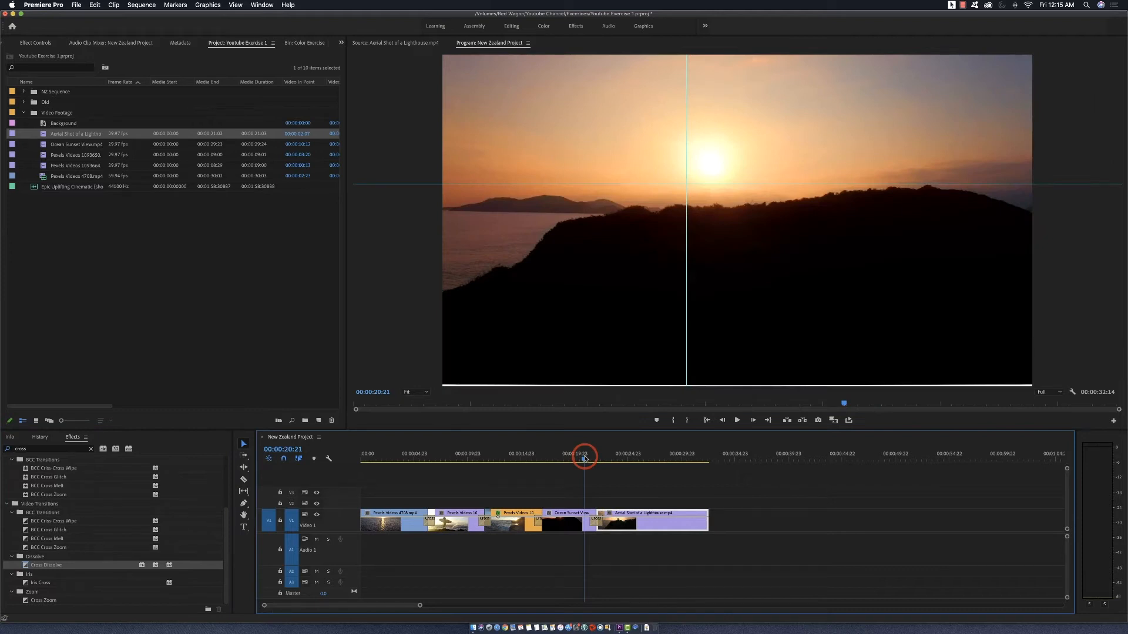
Change the label color of the rocky coast clip in the timeline to Lavender
click(523, 528)
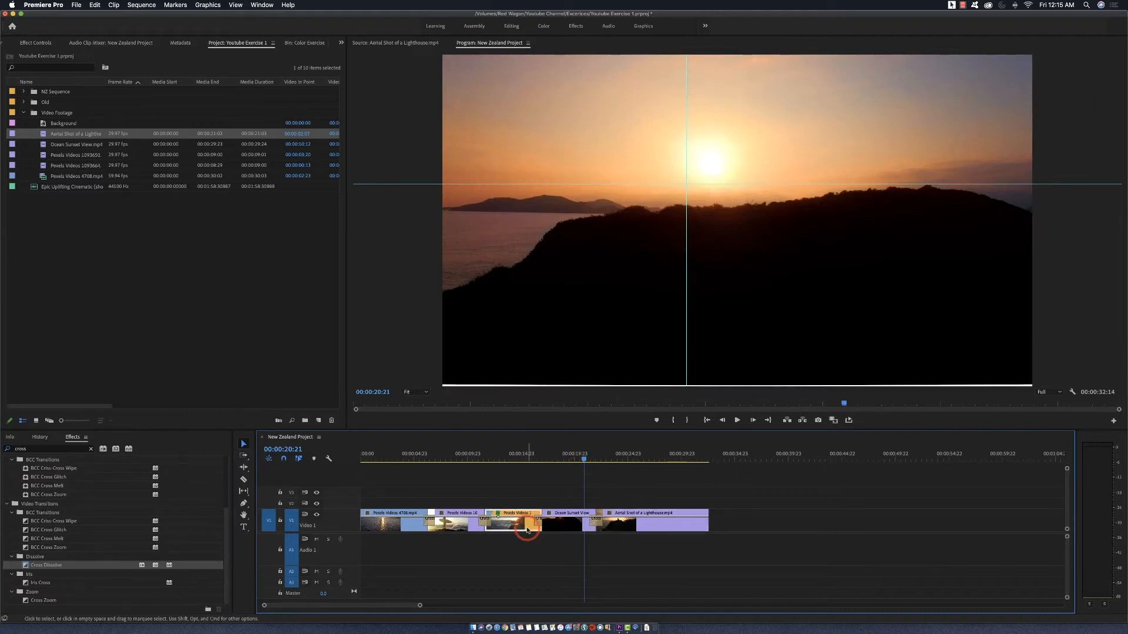
right_click(527, 530)
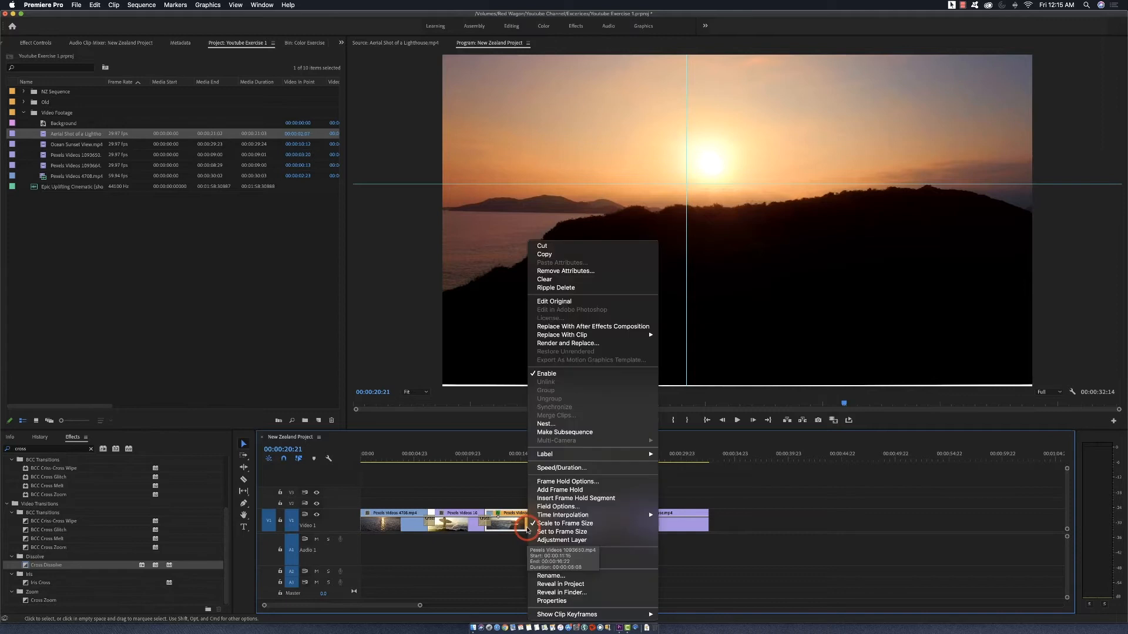
mouse_move(611, 459)
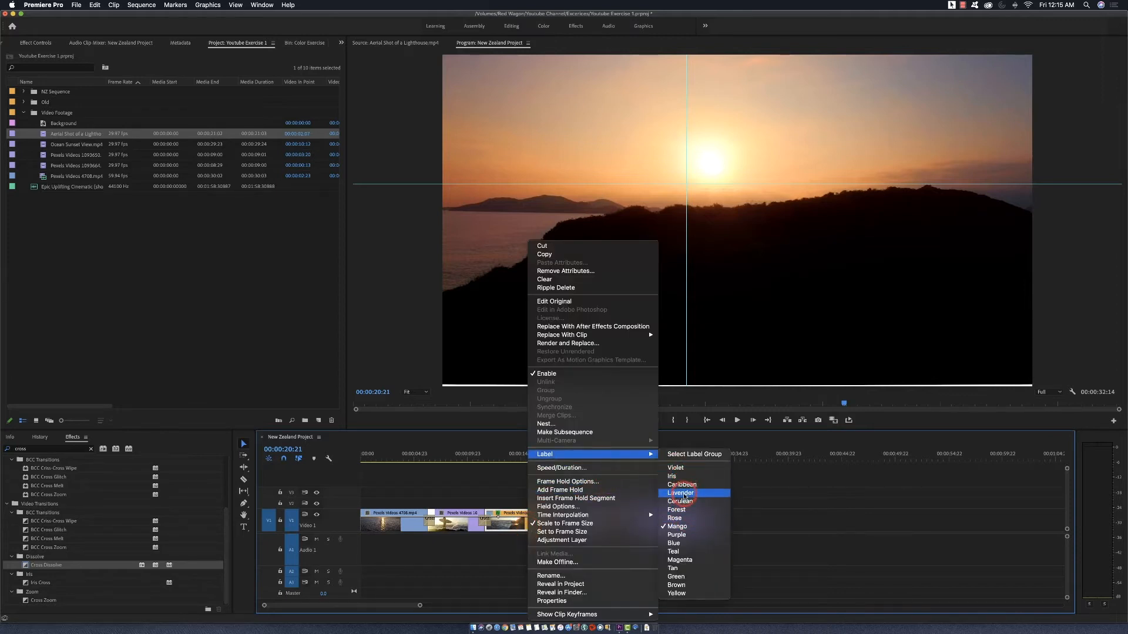
click(680, 502)
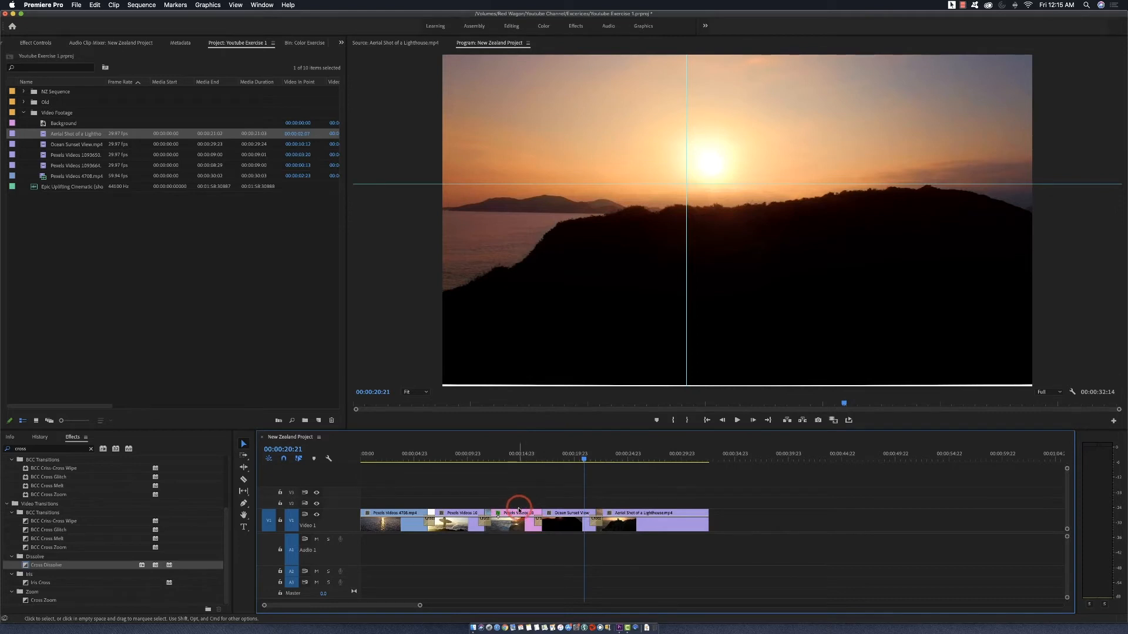
Set the rocky coast clip's label color to Violet and select the Cross Dissolve at its end
right_click(517, 527)
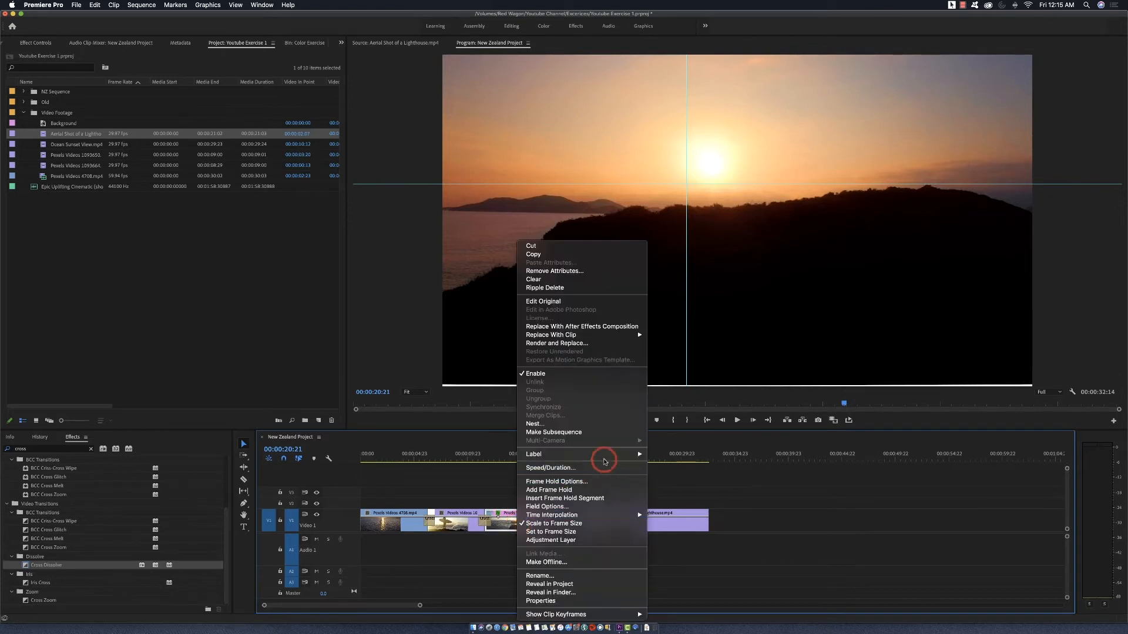
mouse_move(604, 458)
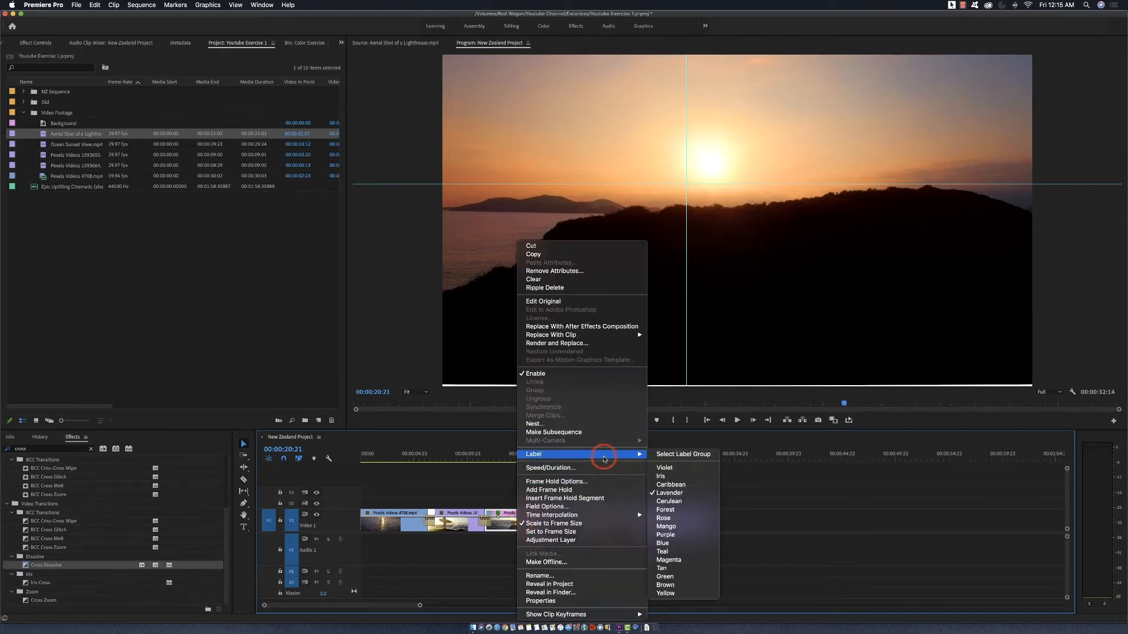
click(666, 467)
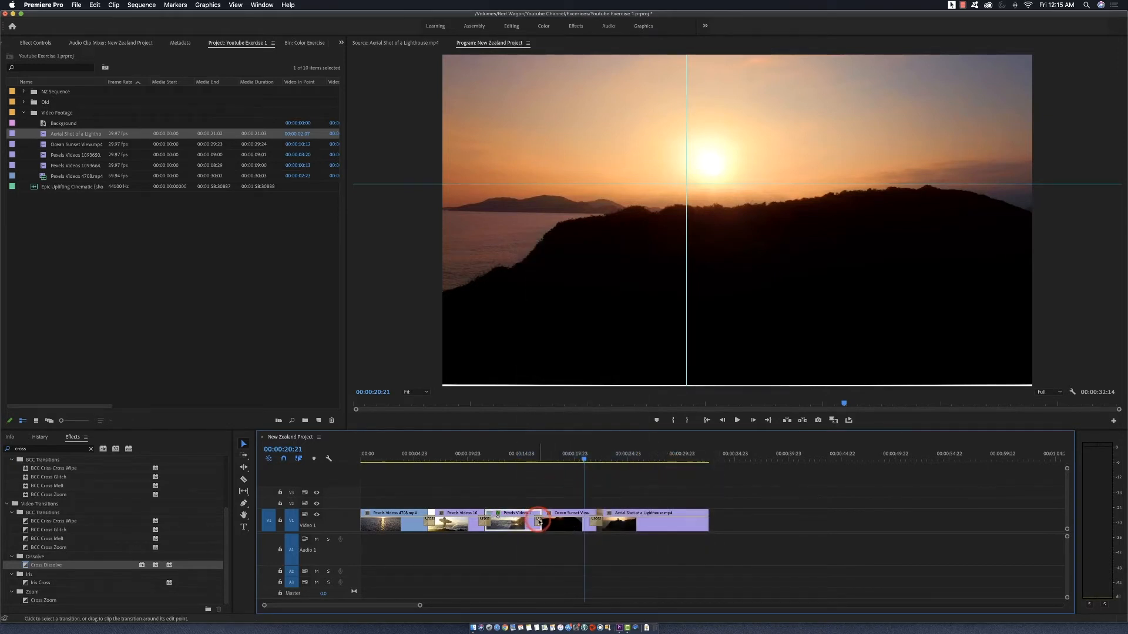
mouse_move(539, 522)
mouse_down()
mouse_move(403, 516)
mouse_move(133, 534)
mouse_move(66, 550)
mouse_move(352, 555)
mouse_move(521, 544)
mouse_move(539, 527)
mouse_up()
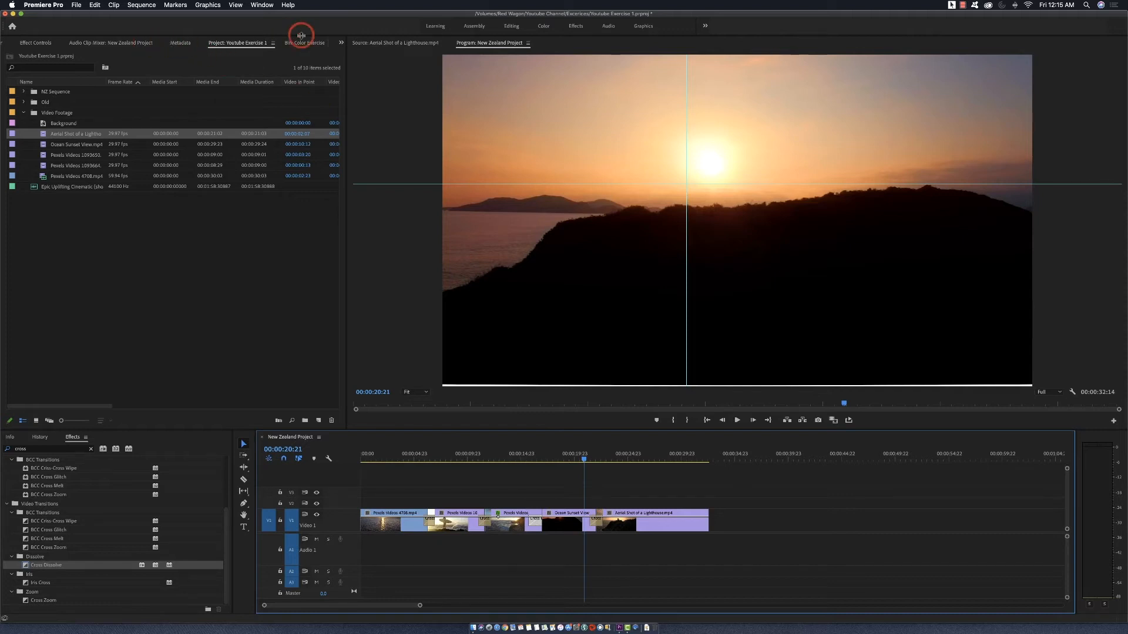
Shorten the Cross Dissolve before Ocean Sunset View.mp4 to 00:00:00:15 with a custom start, and play back the sequence
click(341, 42)
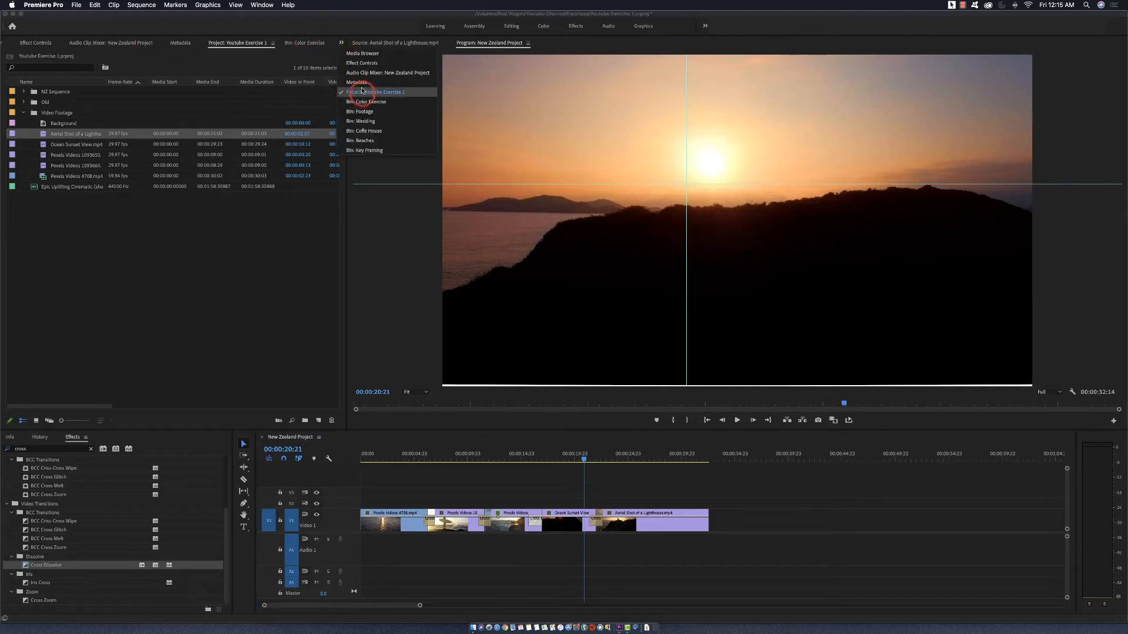
click(361, 63)
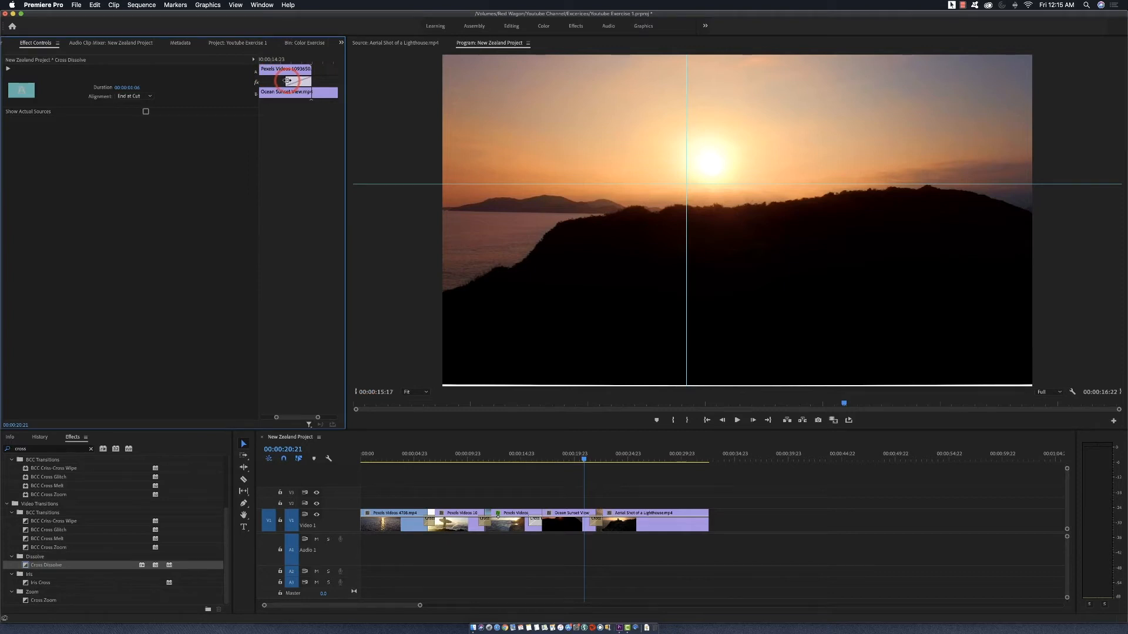
drag(288, 79, 288, 80)
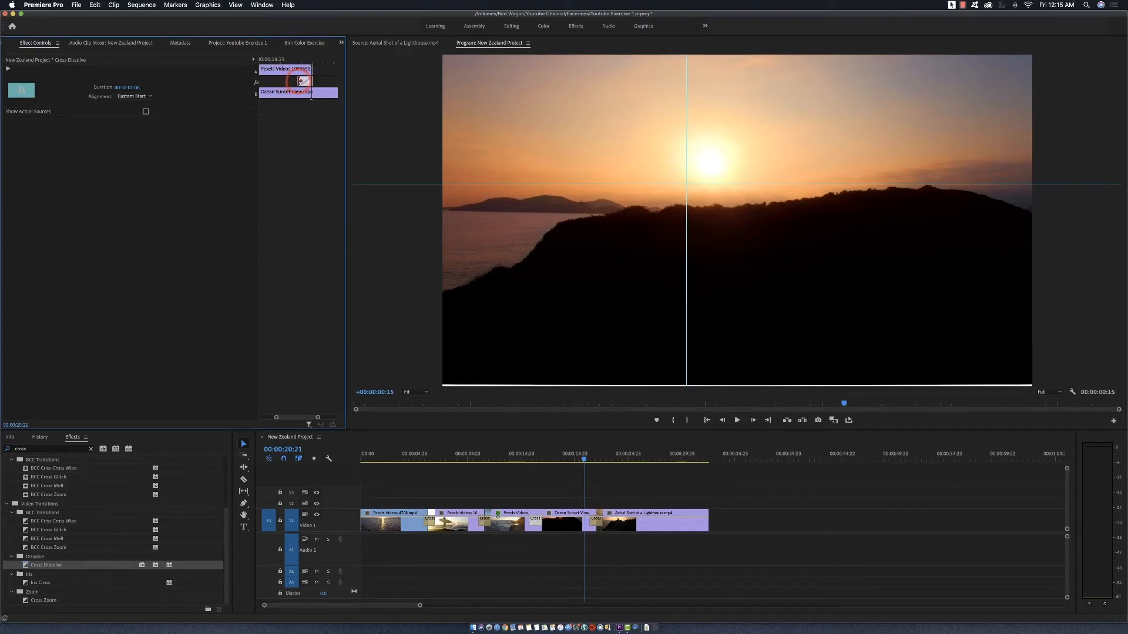
click(529, 459)
key(space)
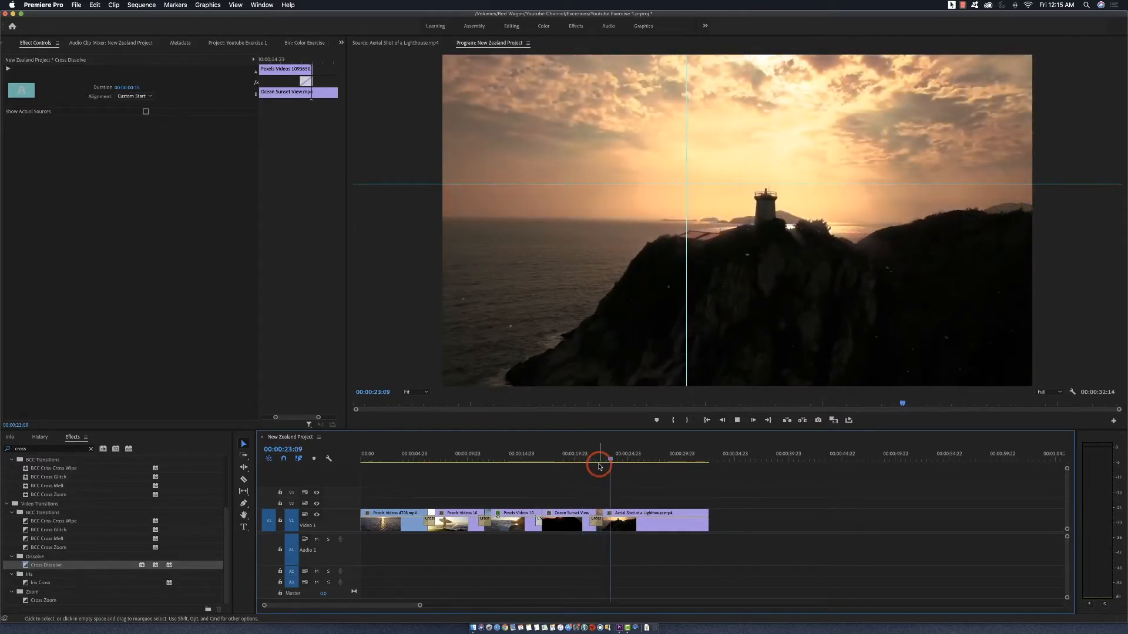
Scale the Ocean Sunset View.mp4 clip up to 101.7 and play back its dissolve into the lighthouse clip
drag(599, 464, 581, 463)
click(567, 522)
click(499, 335)
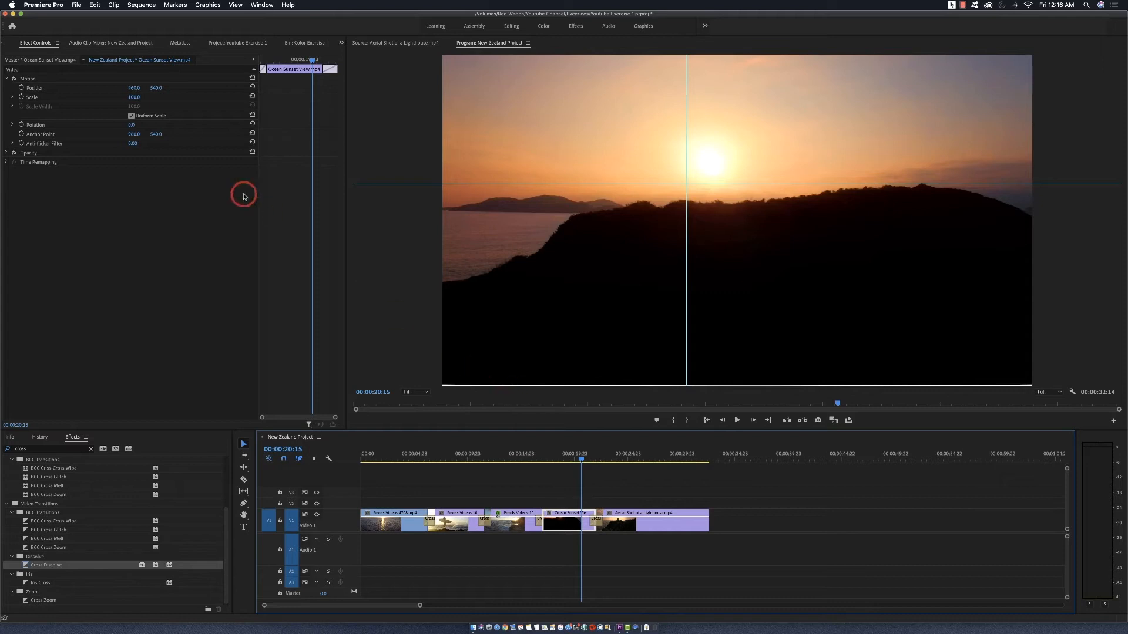
click(14, 98)
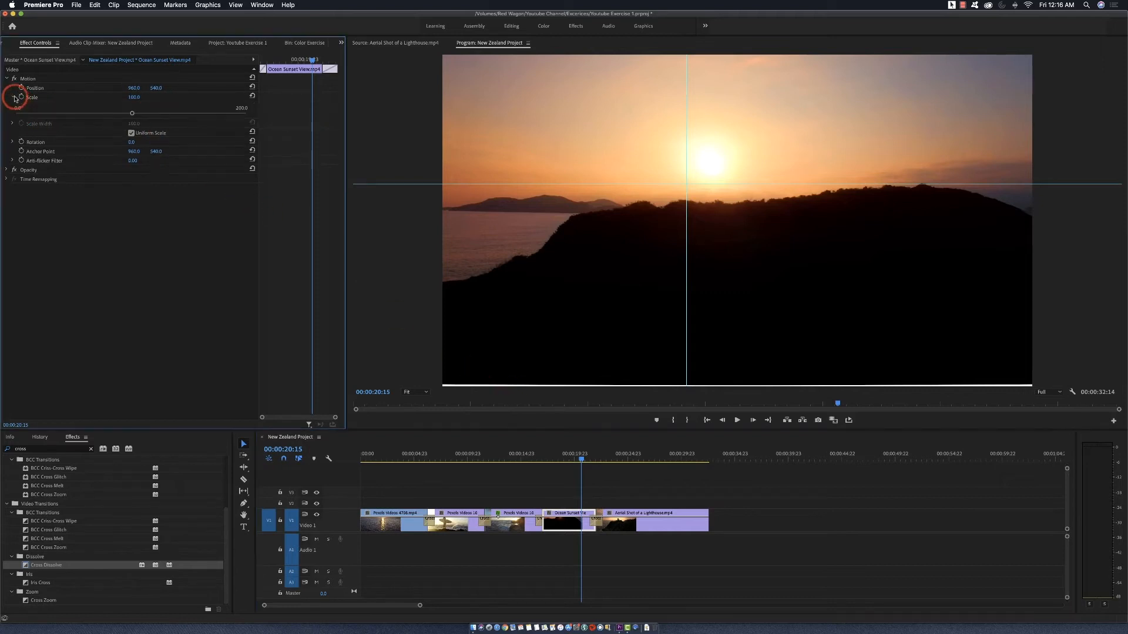
drag(132, 114, 132, 116)
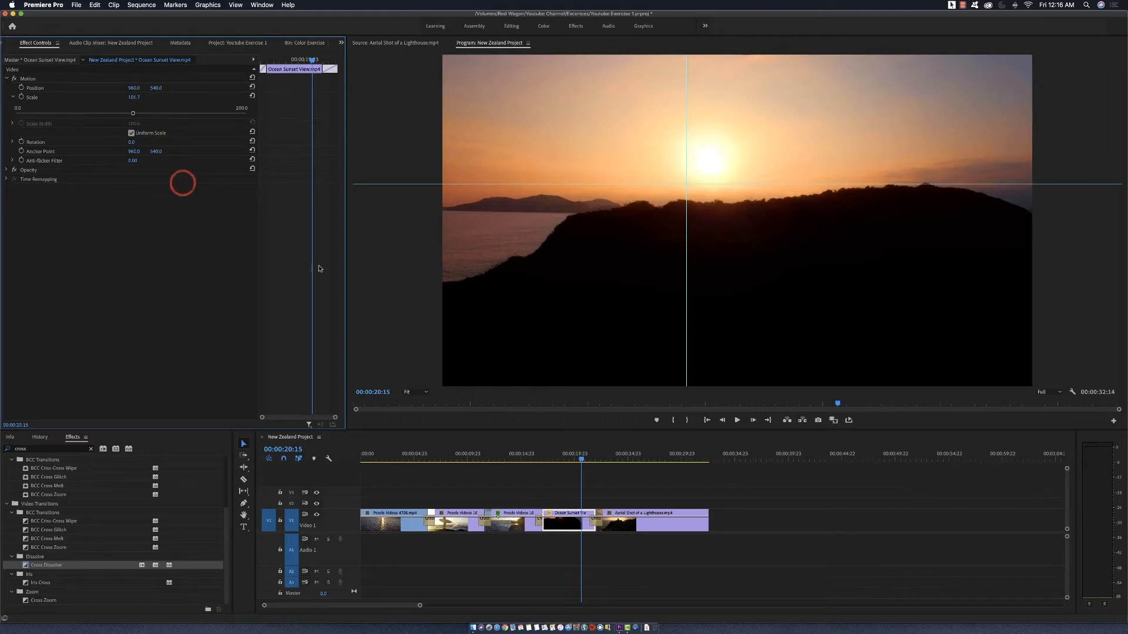
click(576, 454)
key(space)
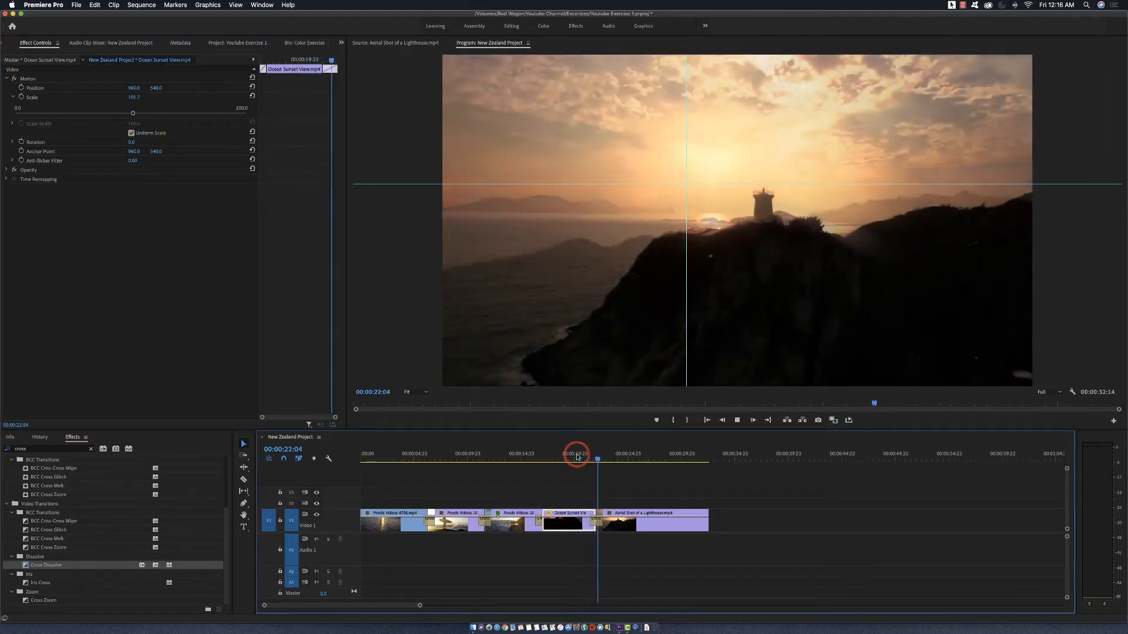
key(space)
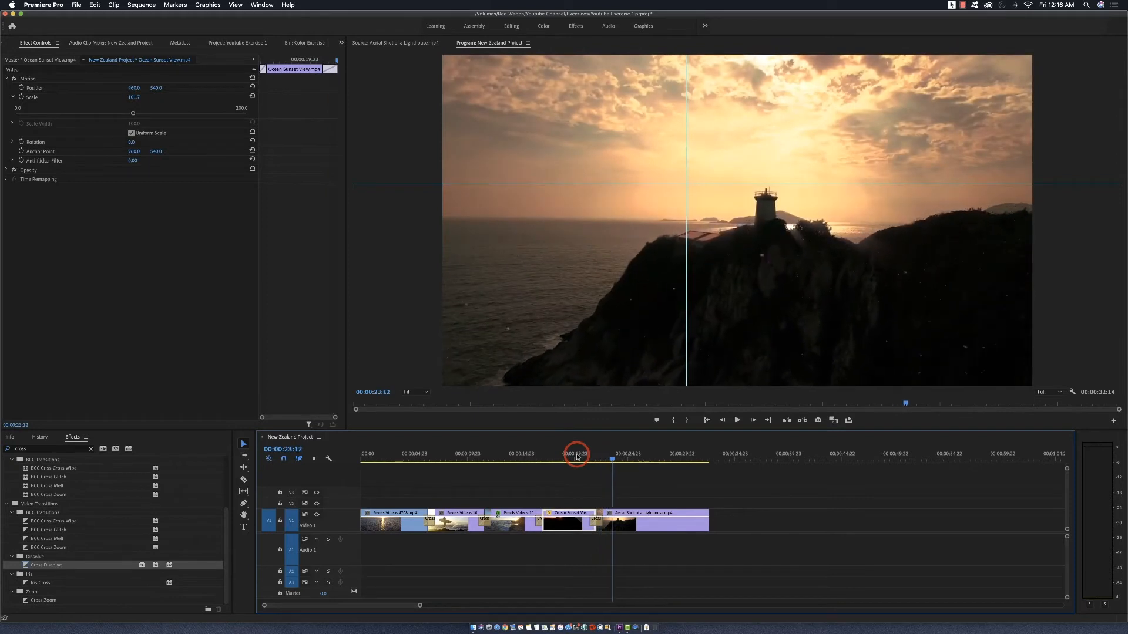
Create a white 1920 × 1080 color matte at 23.976 fps named Background in the Video Footage bin
drag(591, 461, 702, 462)
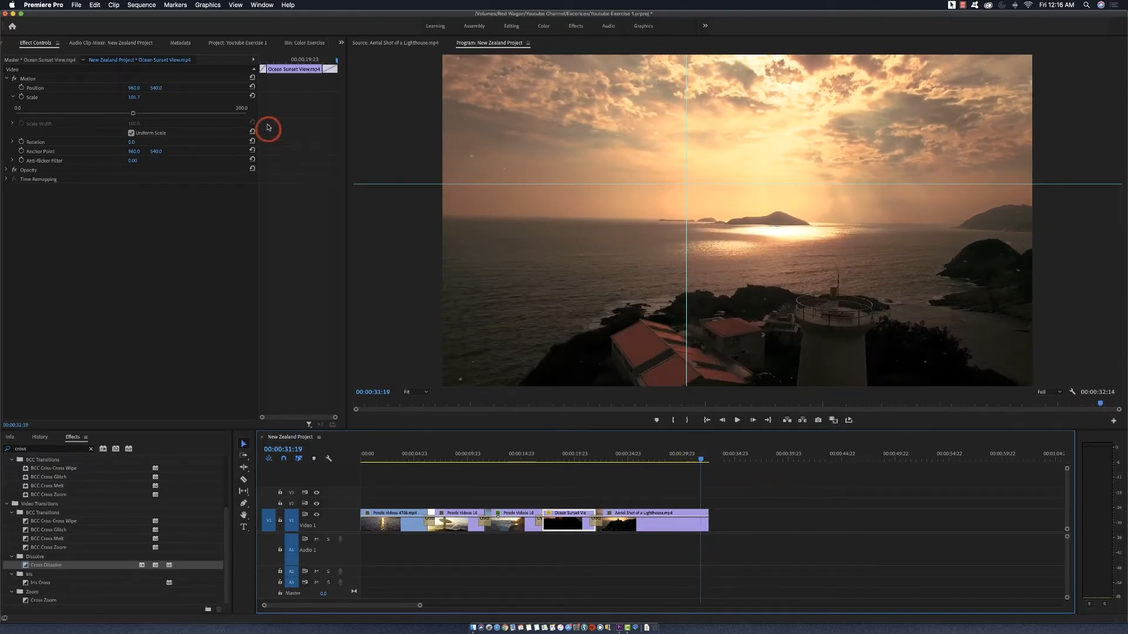
click(341, 42)
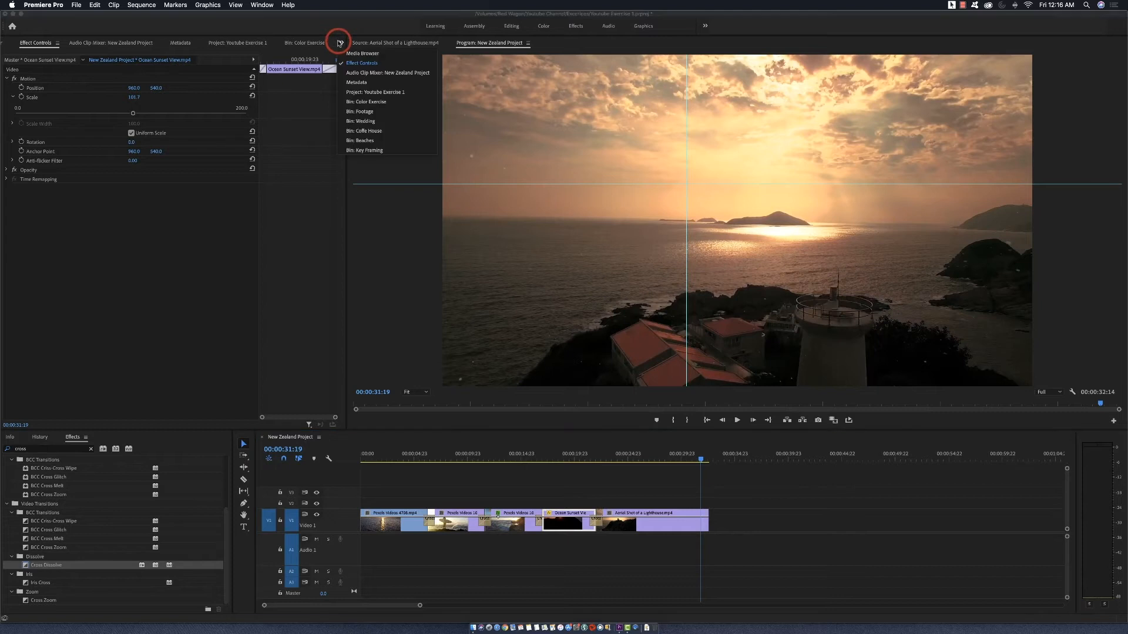
click(358, 92)
click(189, 265)
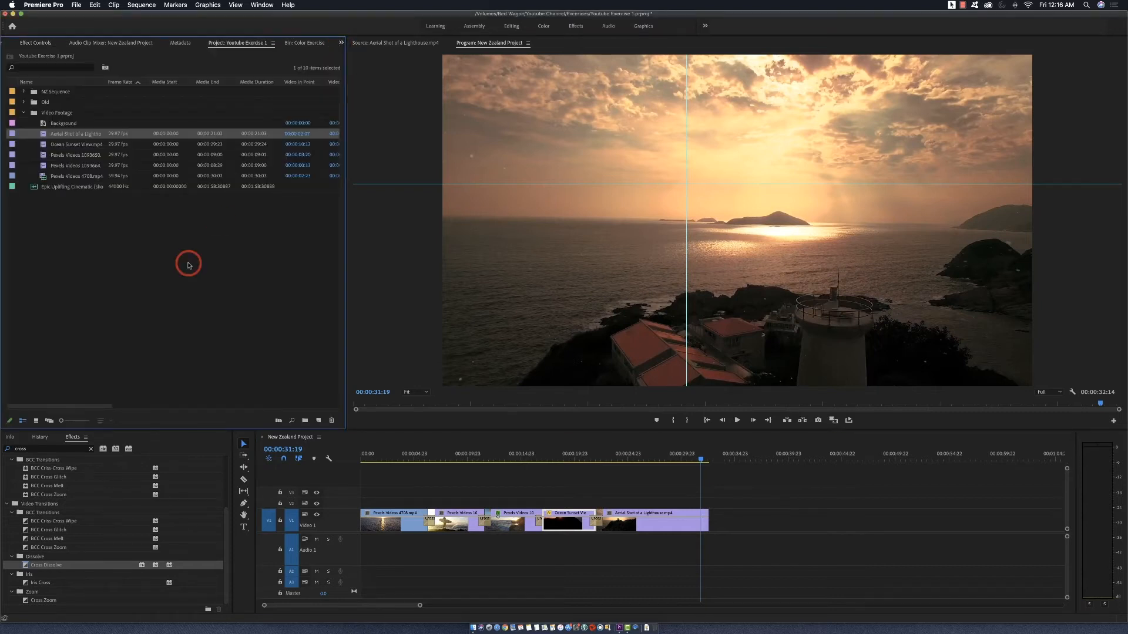
click(318, 421)
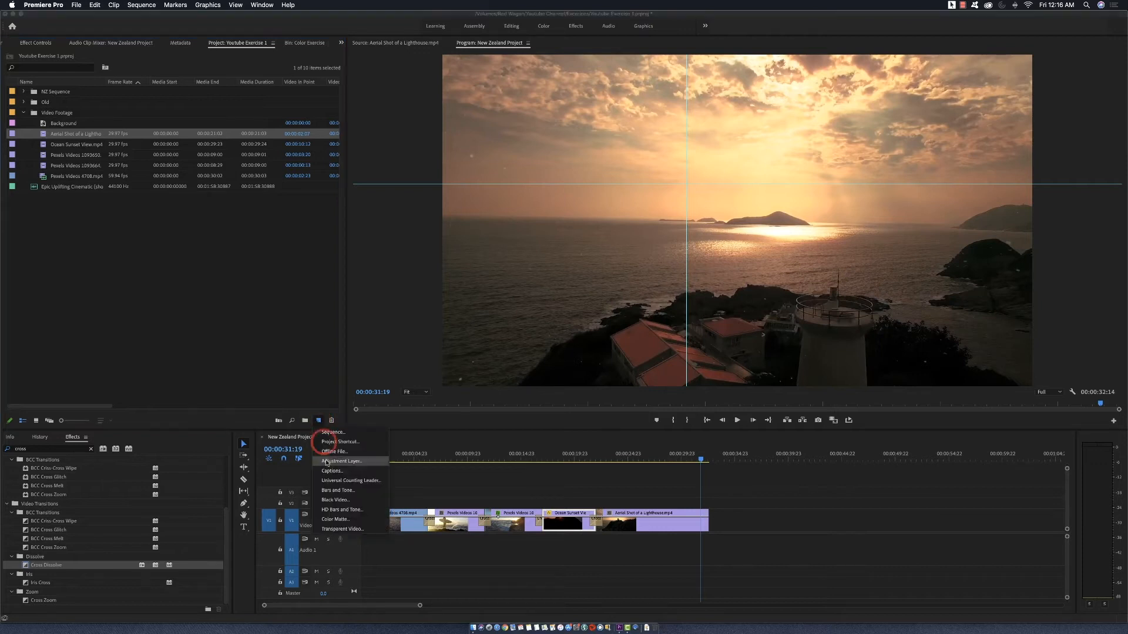
click(332, 522)
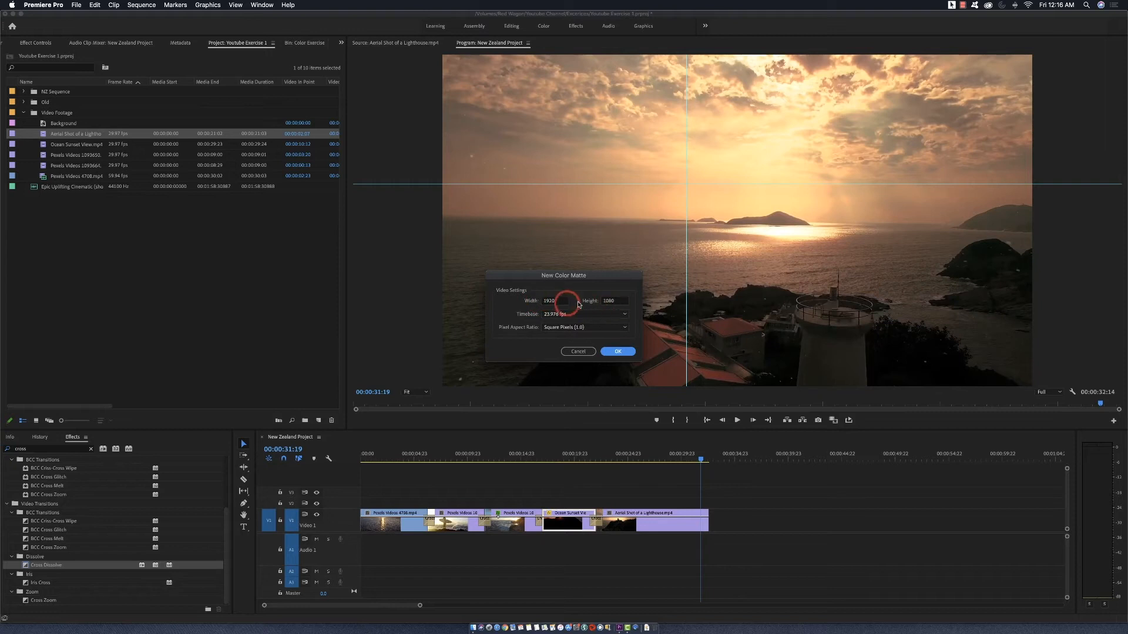
click(618, 352)
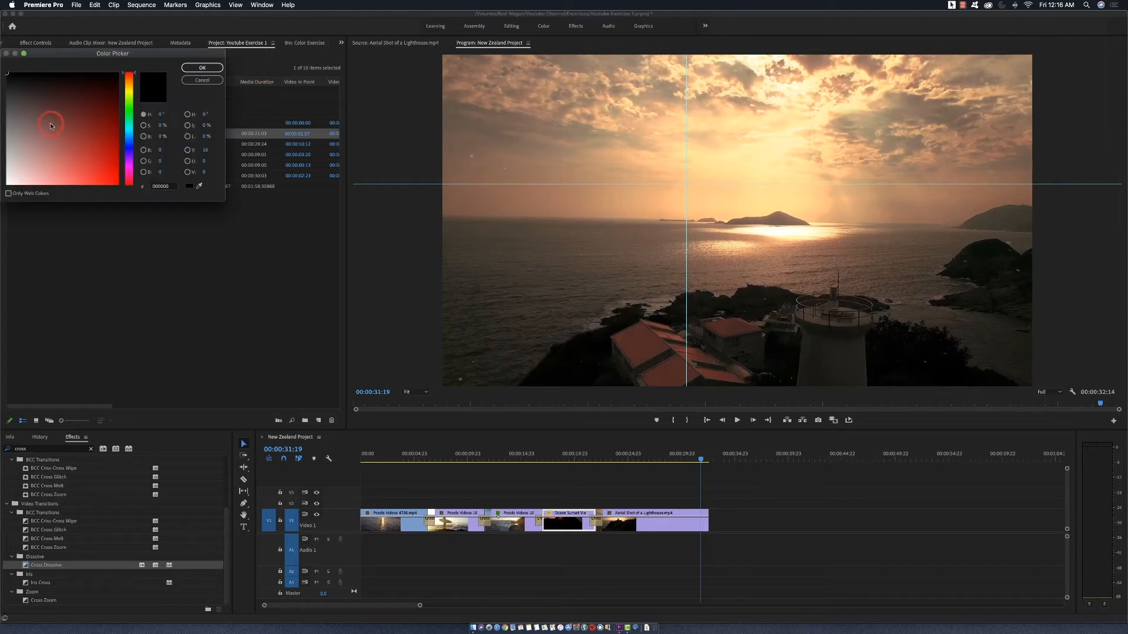
drag(28, 162, 6, 184)
click(206, 69)
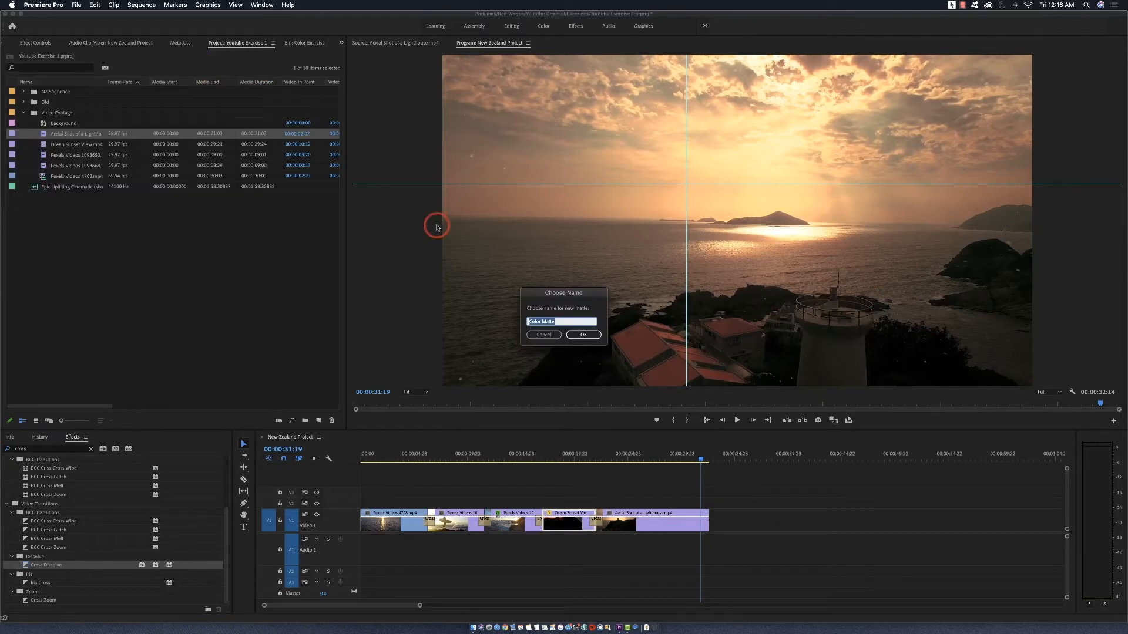
text(Backgrouns)
key(Return)
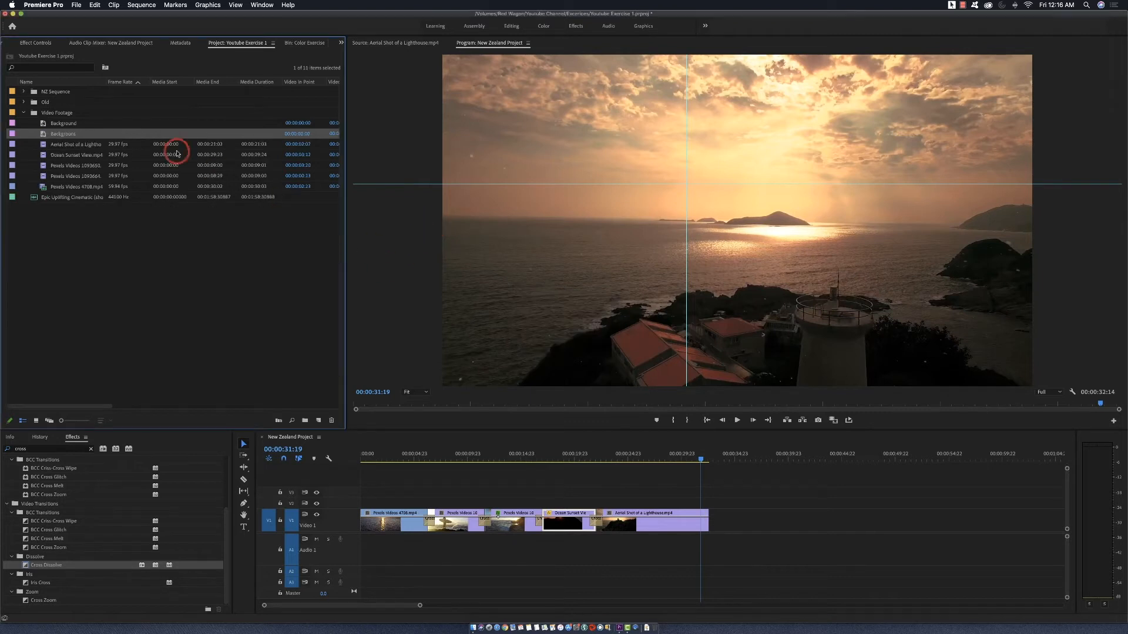
click(71, 134)
click(85, 136)
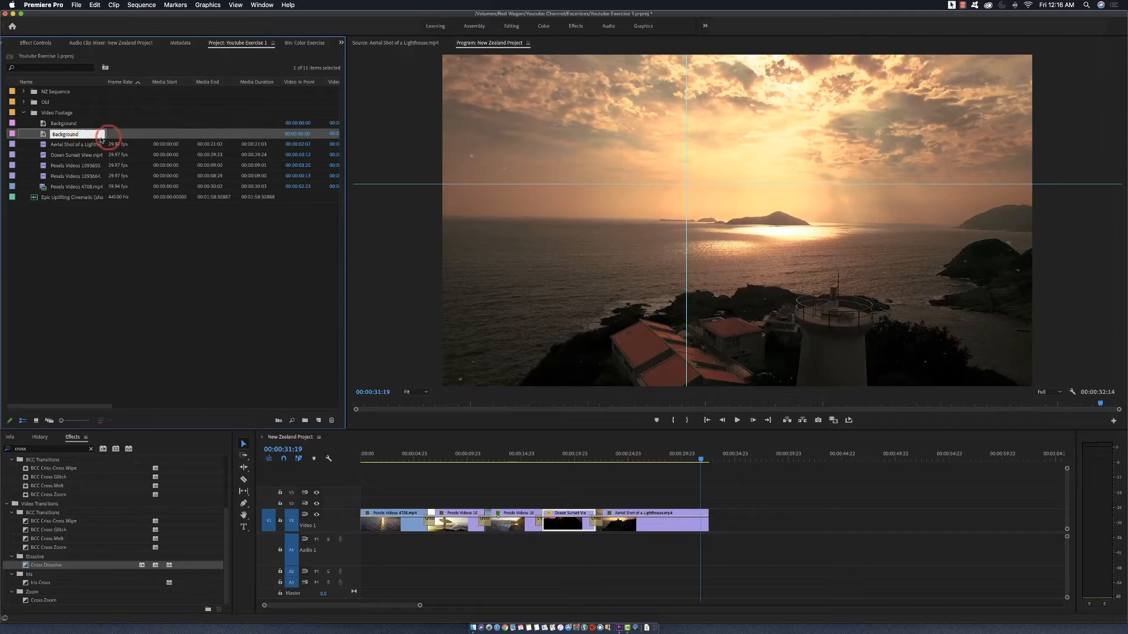
click(96, 232)
Delete the duplicate Background matte and place the remaining one on V1 directly after the lighthouse clip
click(59, 127)
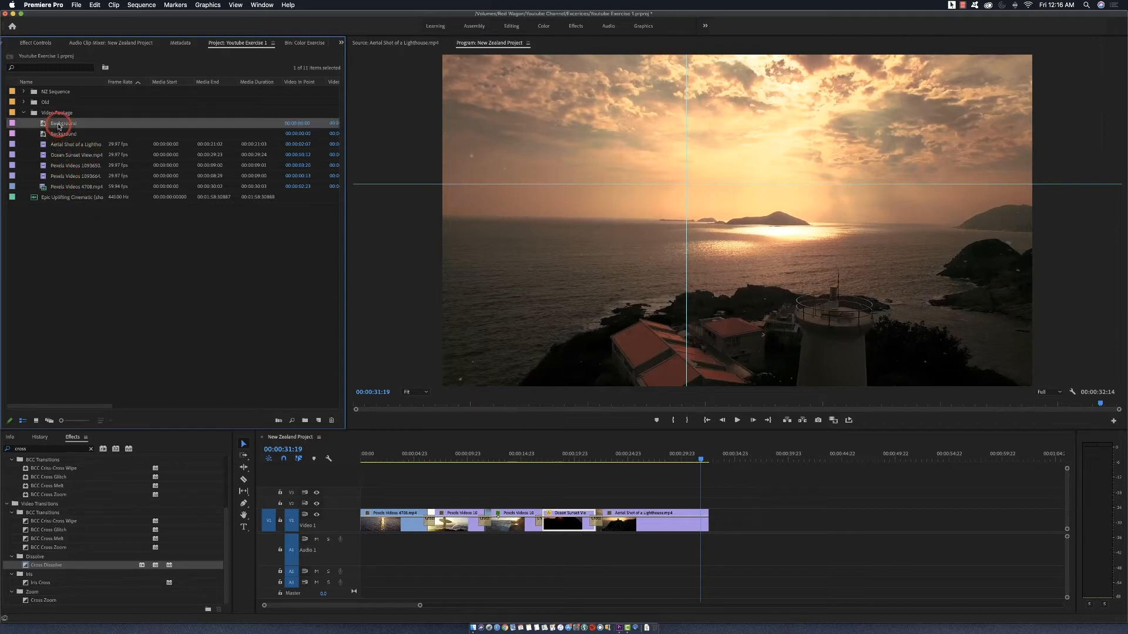
right_click(59, 126)
click(63, 133)
drag(43, 126, 723, 526)
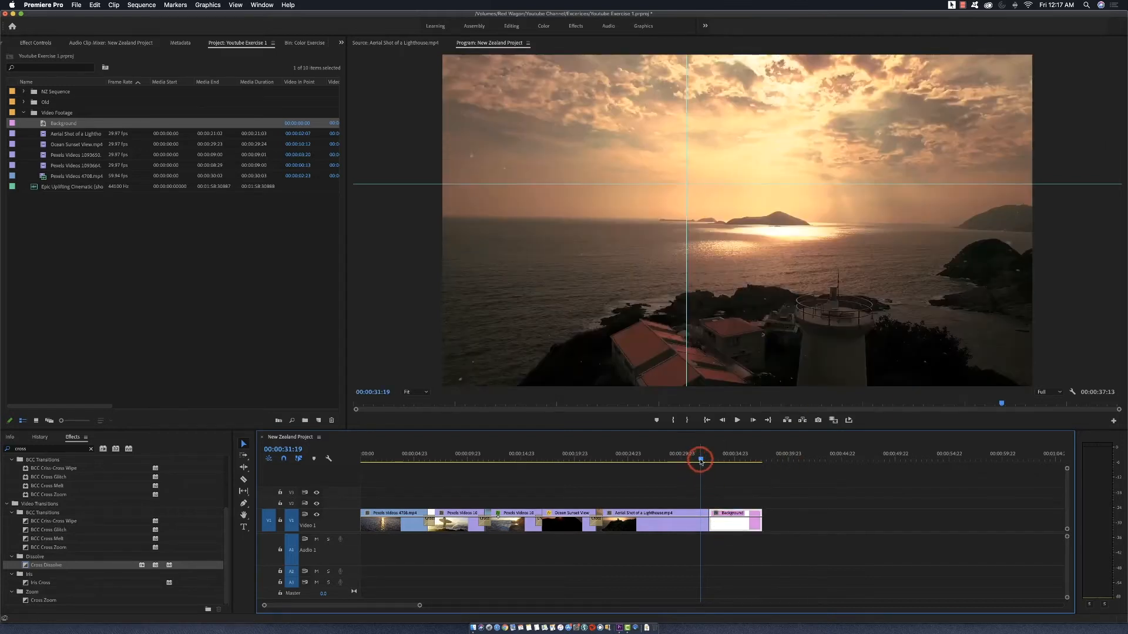
mouse_move(700, 460)
mouse_down()
mouse_move(712, 460)
mouse_move(700, 464)
mouse_up()
key(space)
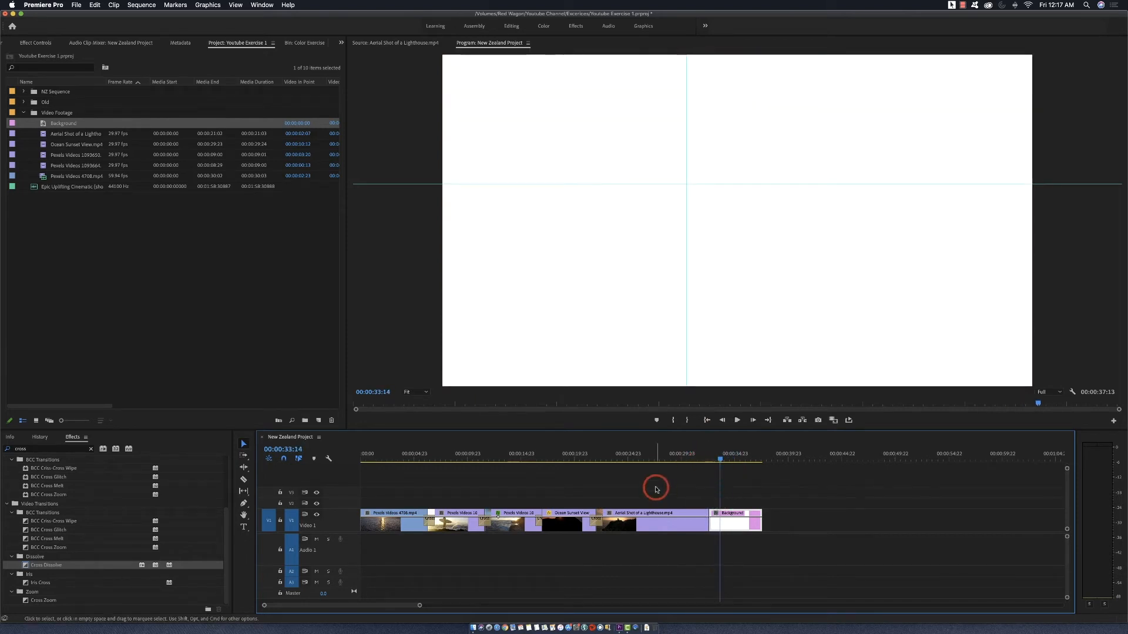
Apply a Cross Dissolve at the cut between the lighthouse clip and the Background matte, and play it back
drag(18, 569, 711, 519)
click(698, 460)
key(space)
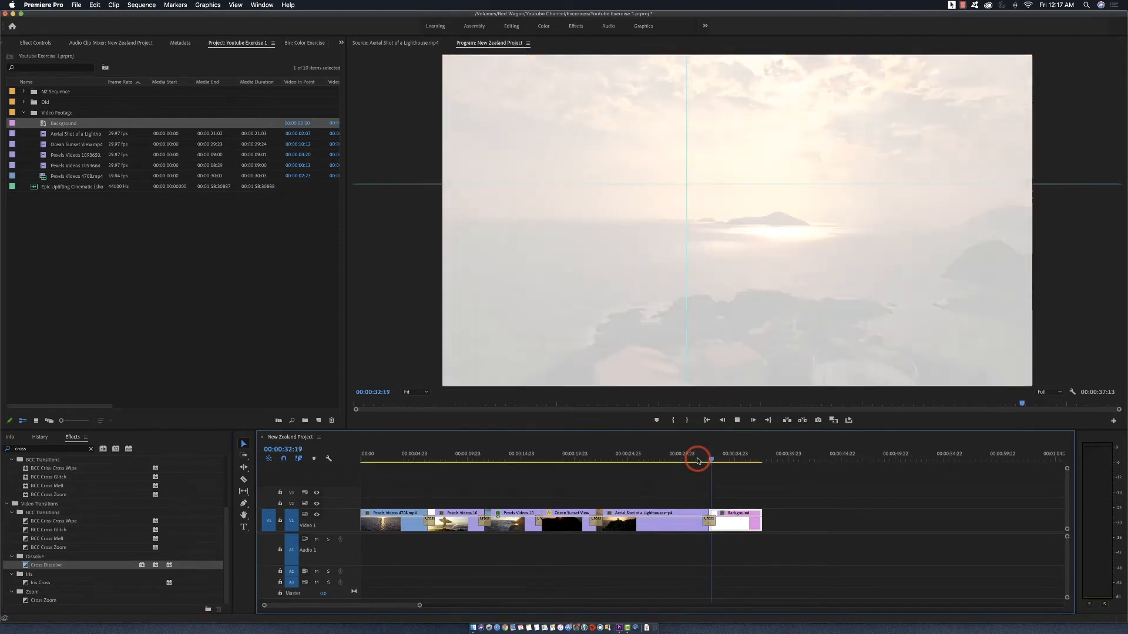
key(space)
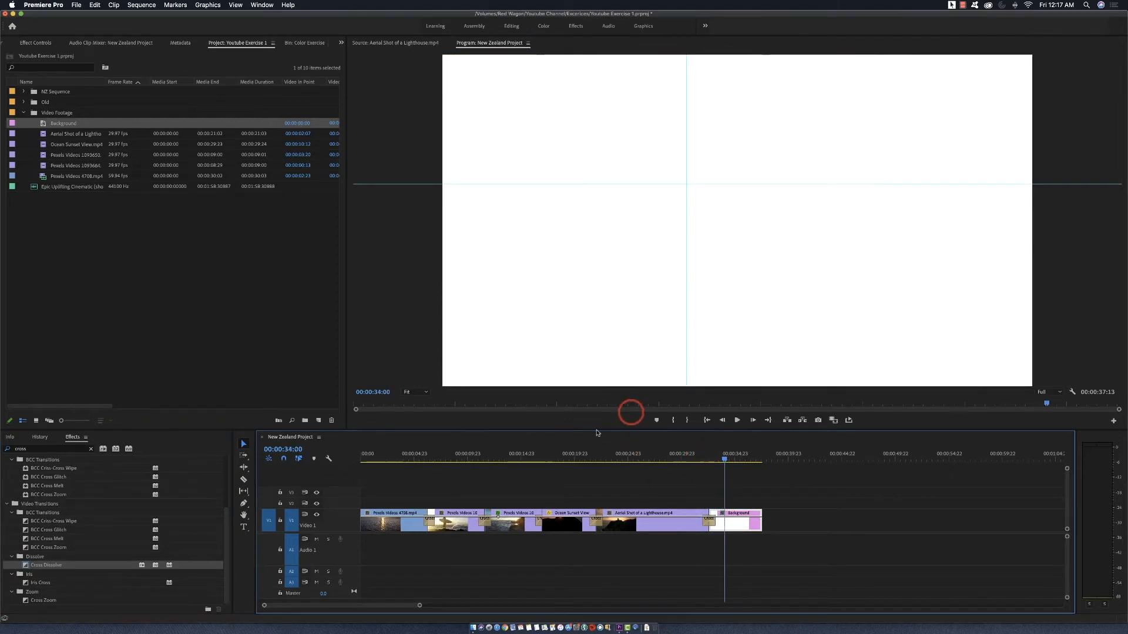
Add a text graphic reading "Visit New Zealand" over the white Background matte at 00:00:34:00
click(244, 528)
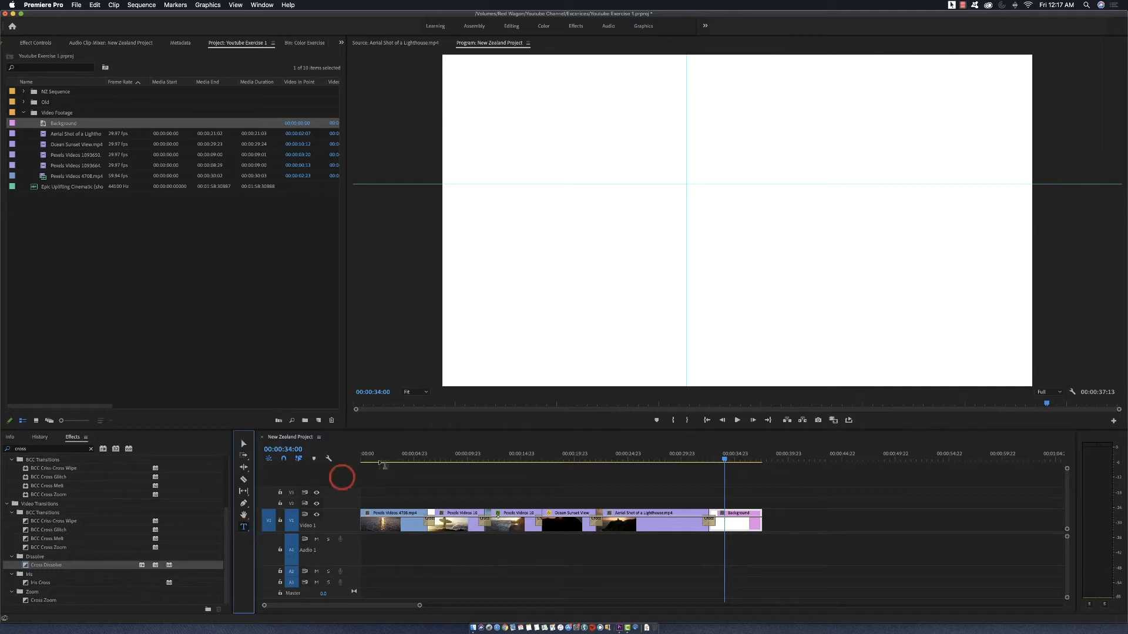
click(659, 236)
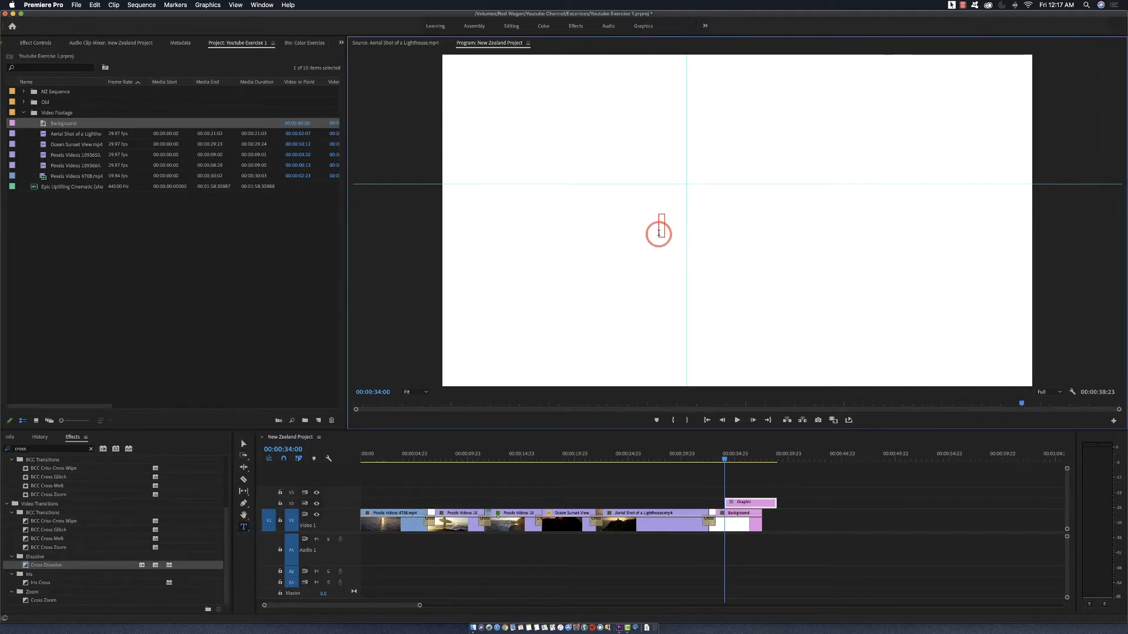
text(Visit New)
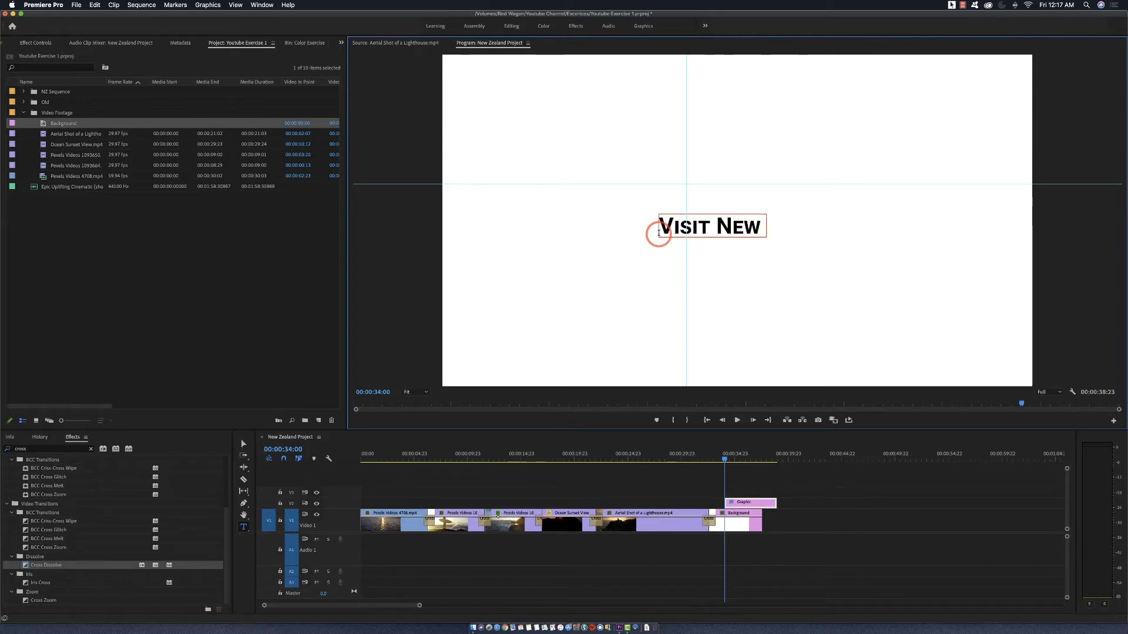
text( Zealand)
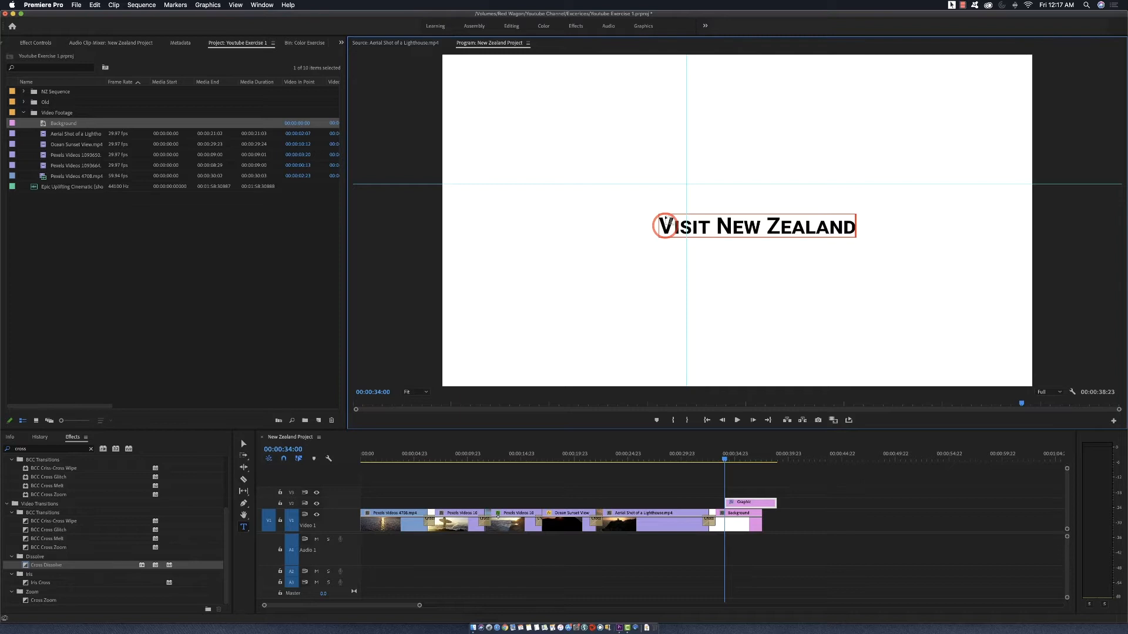
Switch to the Graphics workspace and move the Visit New Zealand graphic earlier on V2 so it ends together with the Background clip
click(642, 27)
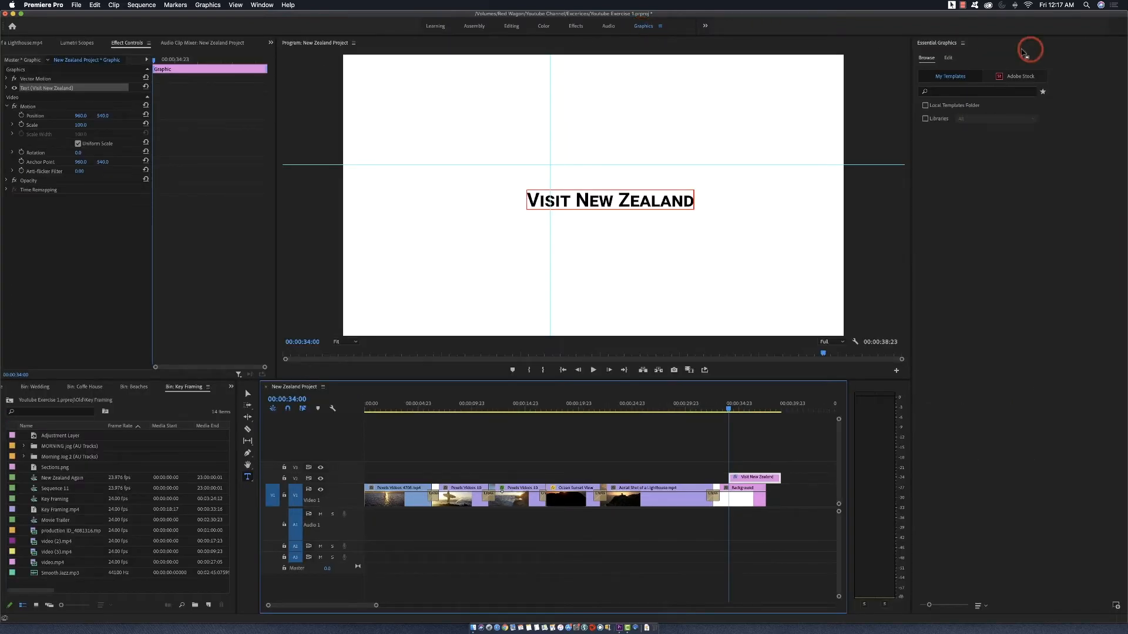
mouse_move(739, 481)
mouse_down()
mouse_move(715, 408)
mouse_move(716, 464)
mouse_move(732, 480)
mouse_move(761, 479)
mouse_up()
drag(780, 410, 788, 405)
click(745, 484)
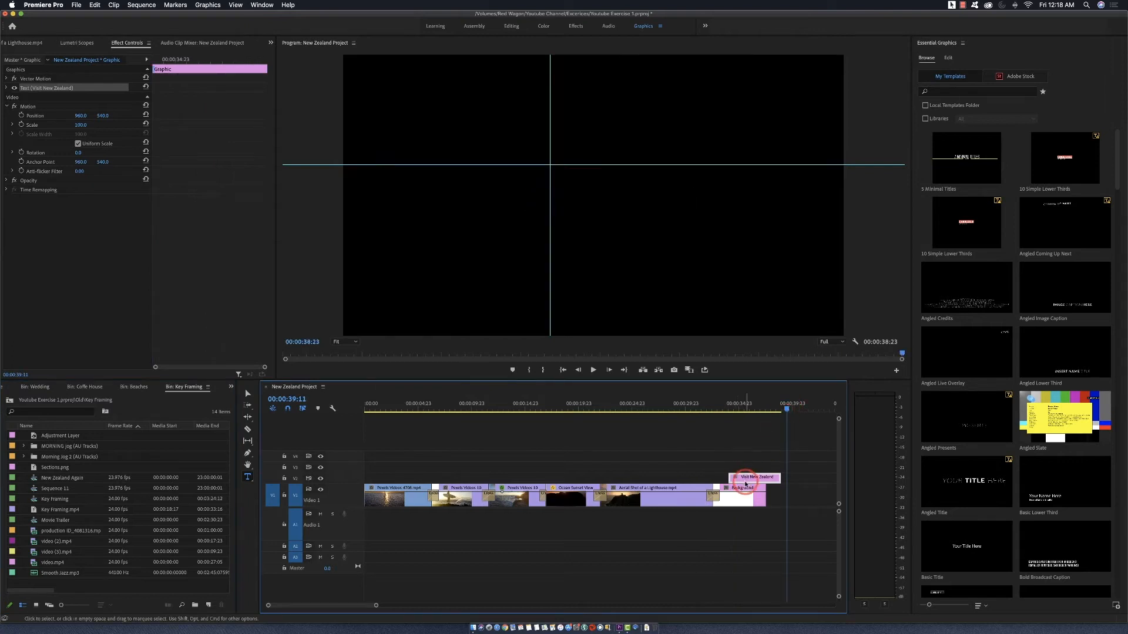
drag(748, 479, 728, 461)
click(727, 406)
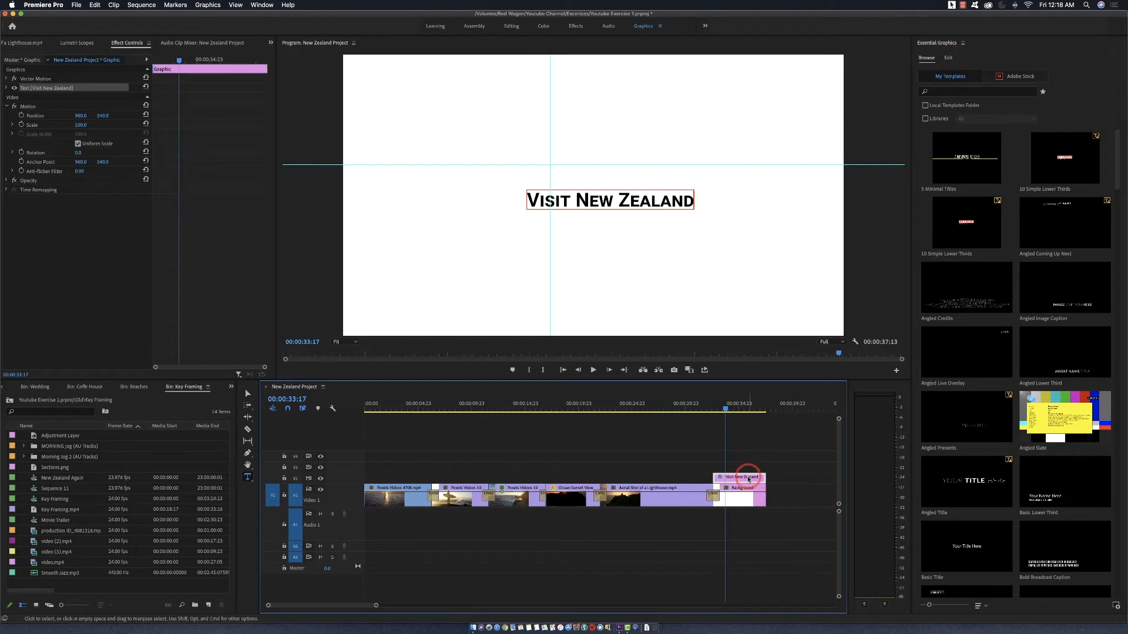
Show the program monitor's rulers, hide its guides, and center the Visit New Zealand text horizontally and vertically in the frame
click(947, 57)
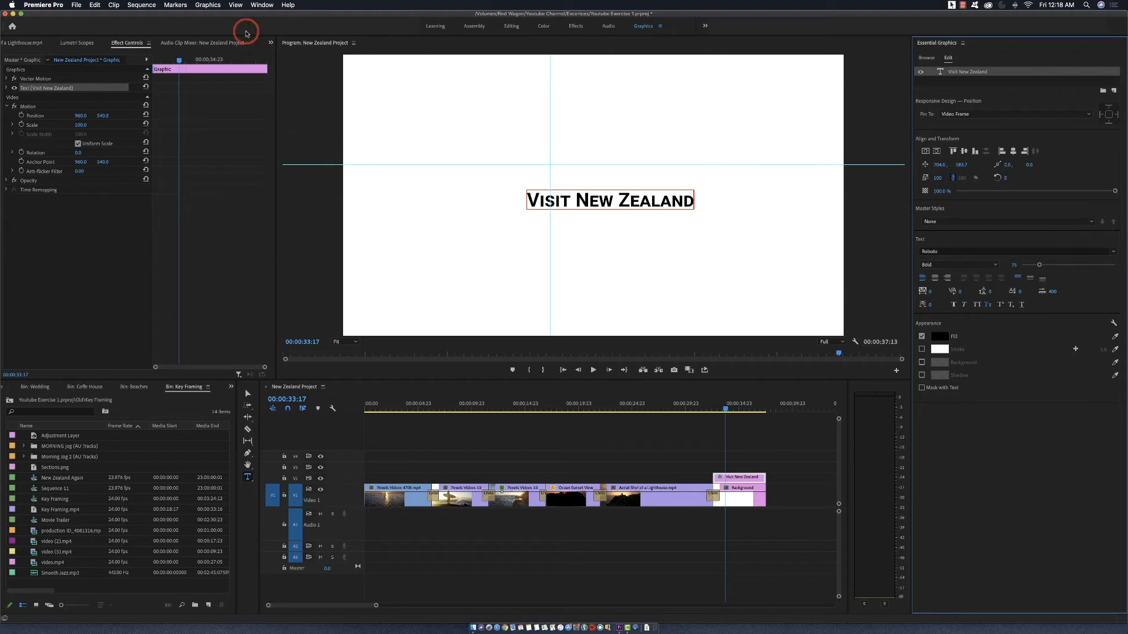
click(327, 43)
key(super+alt+r)
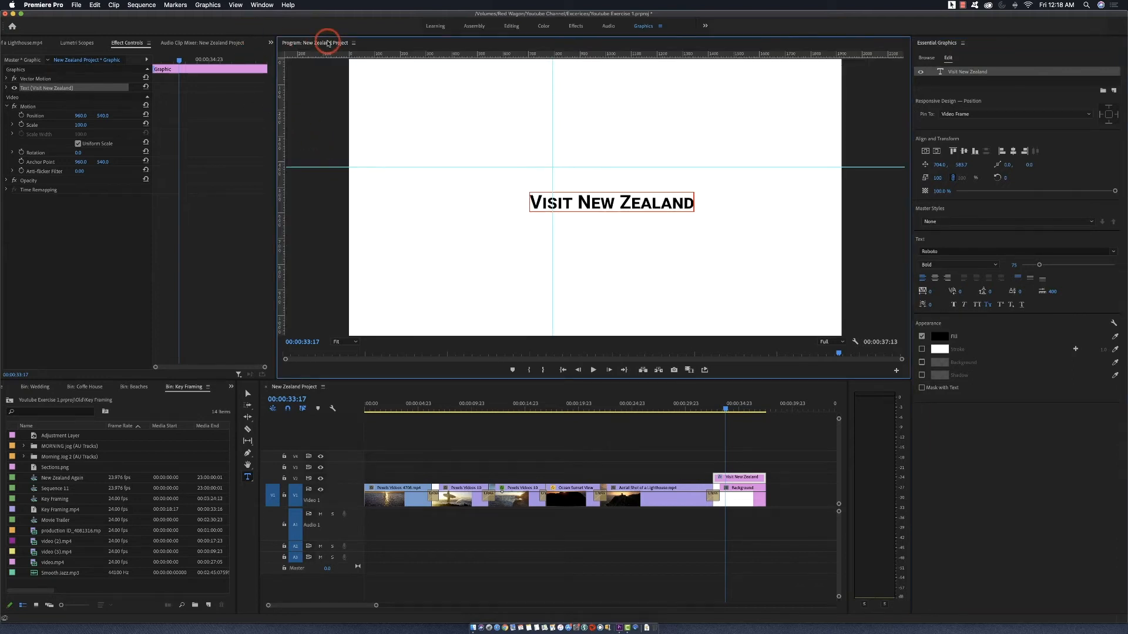
click(936, 152)
click(925, 151)
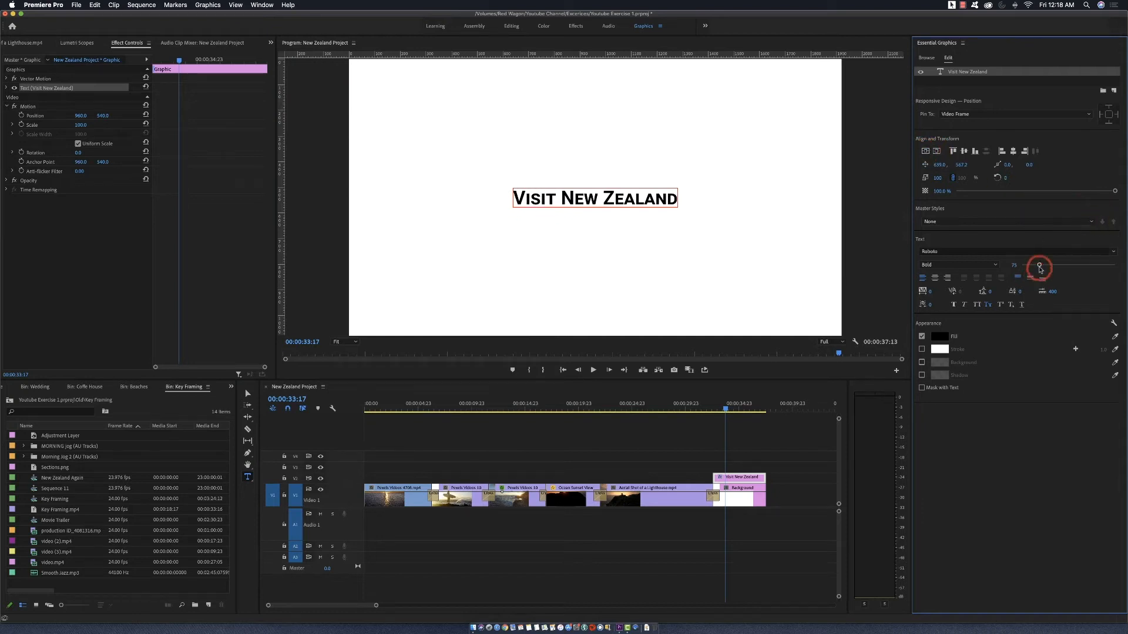
Set the font size of the Visit New Zealand text to 175
click(1009, 264)
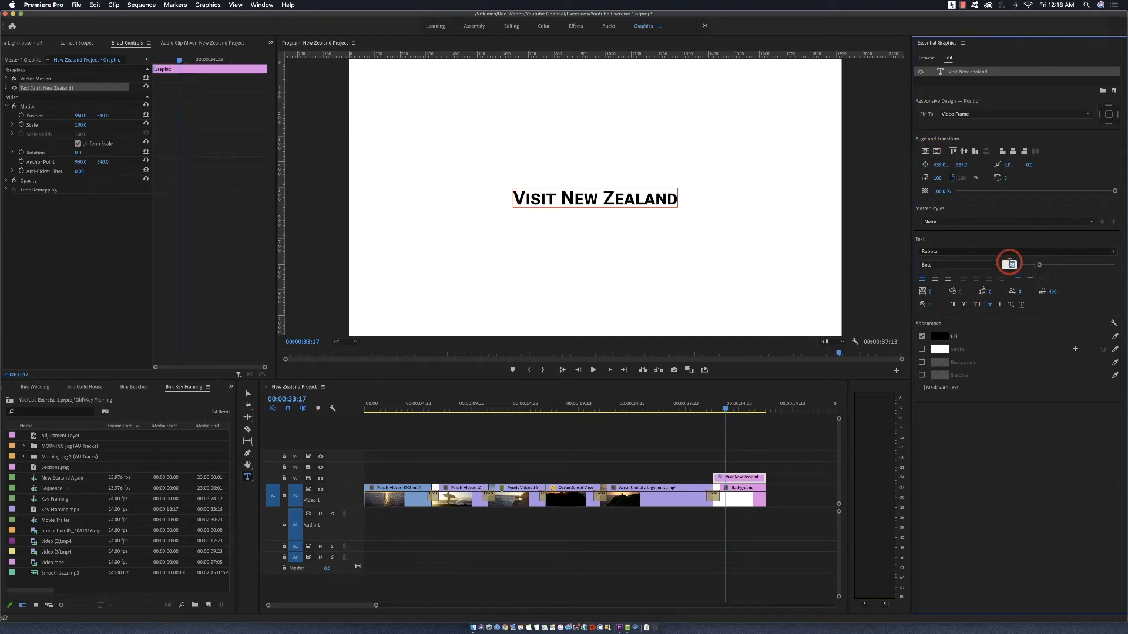
text(175)
key(Return)
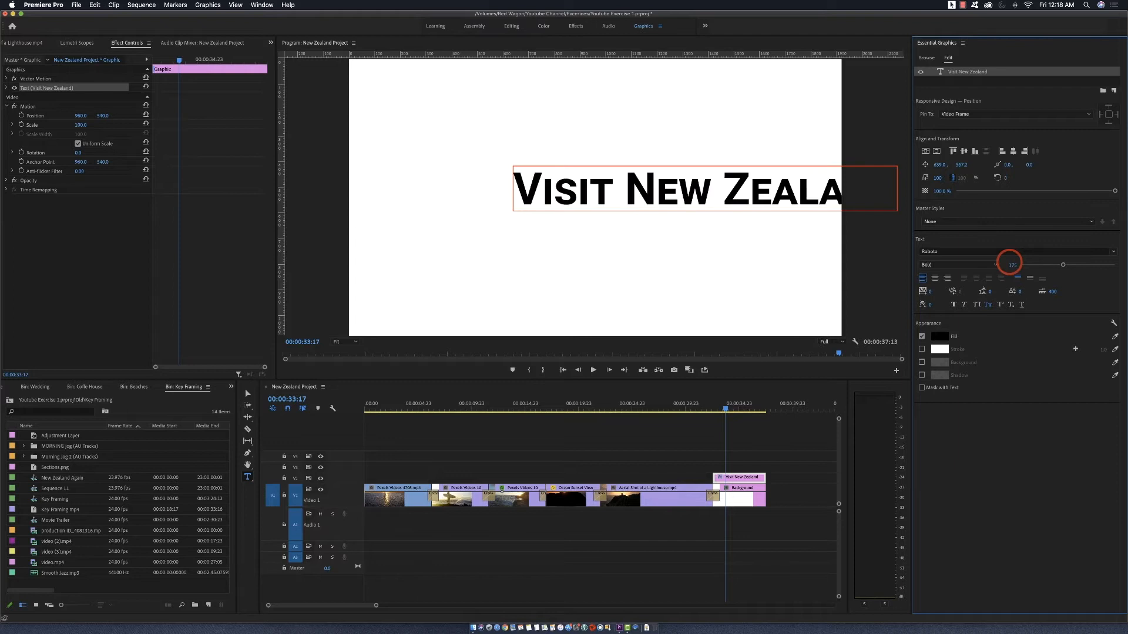
Center the enlarged Visit New Zealand text horizontally and vertically in the frame
click(935, 154)
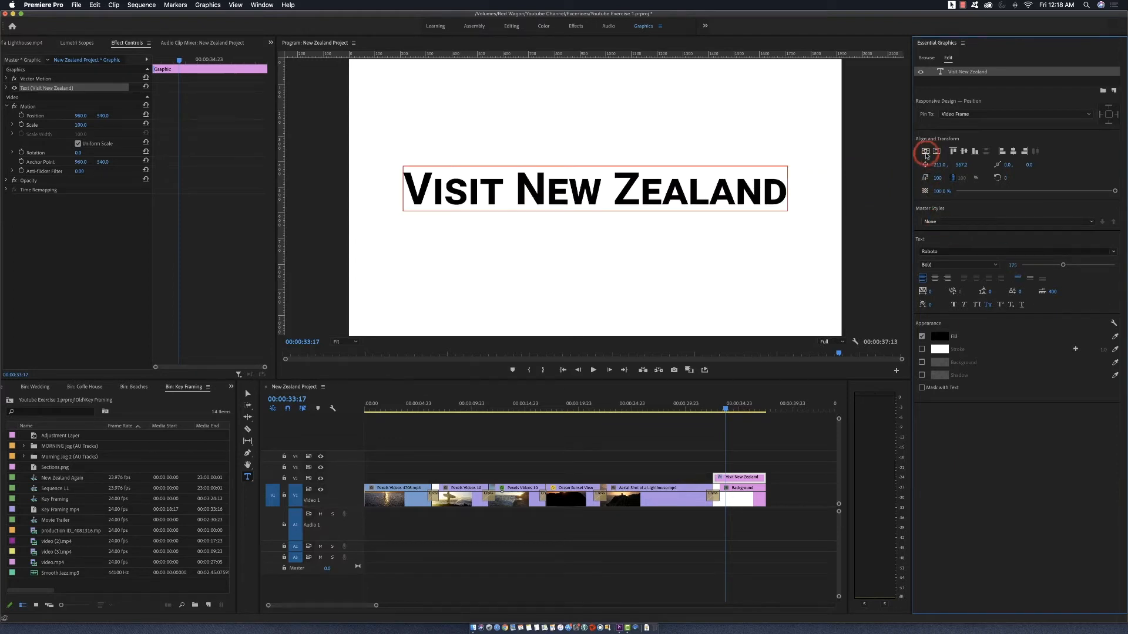
click(926, 153)
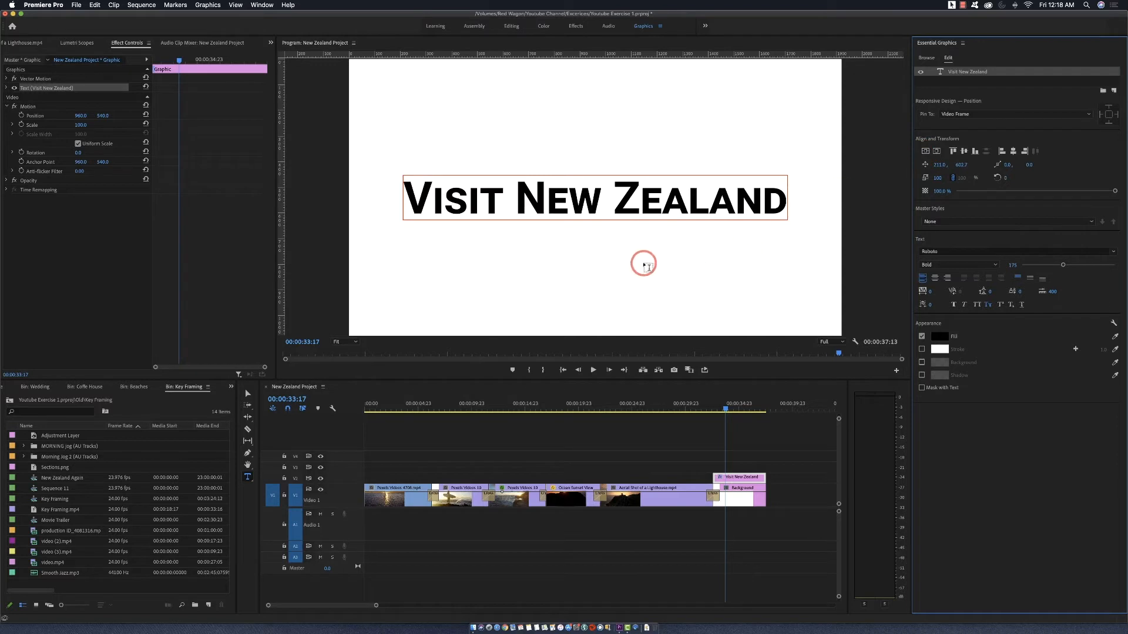
click(549, 271)
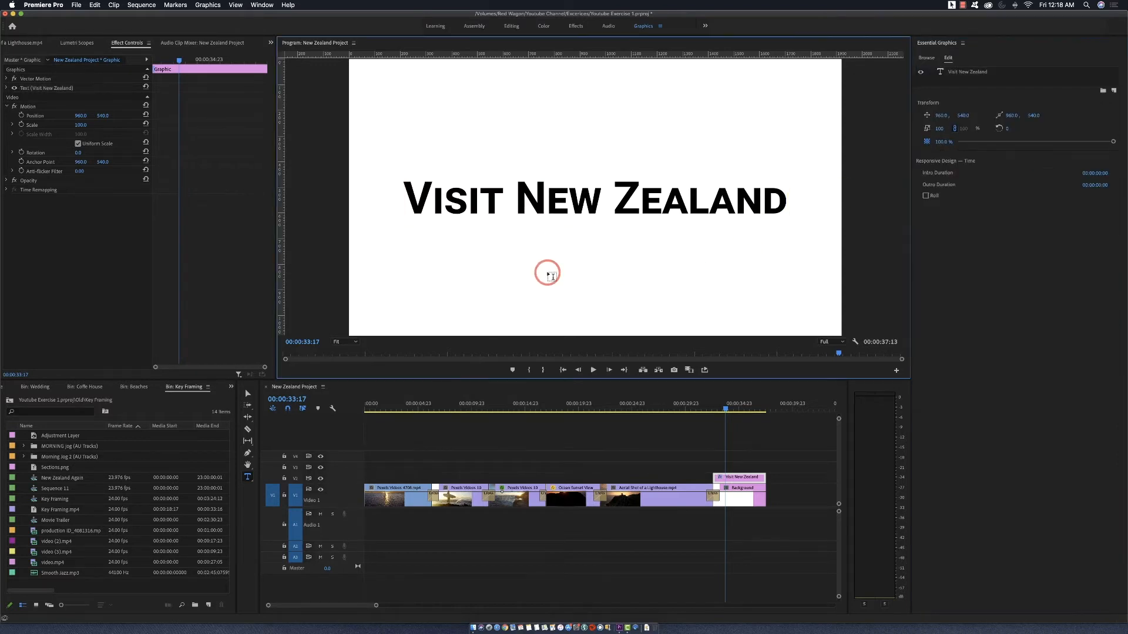
text(www)
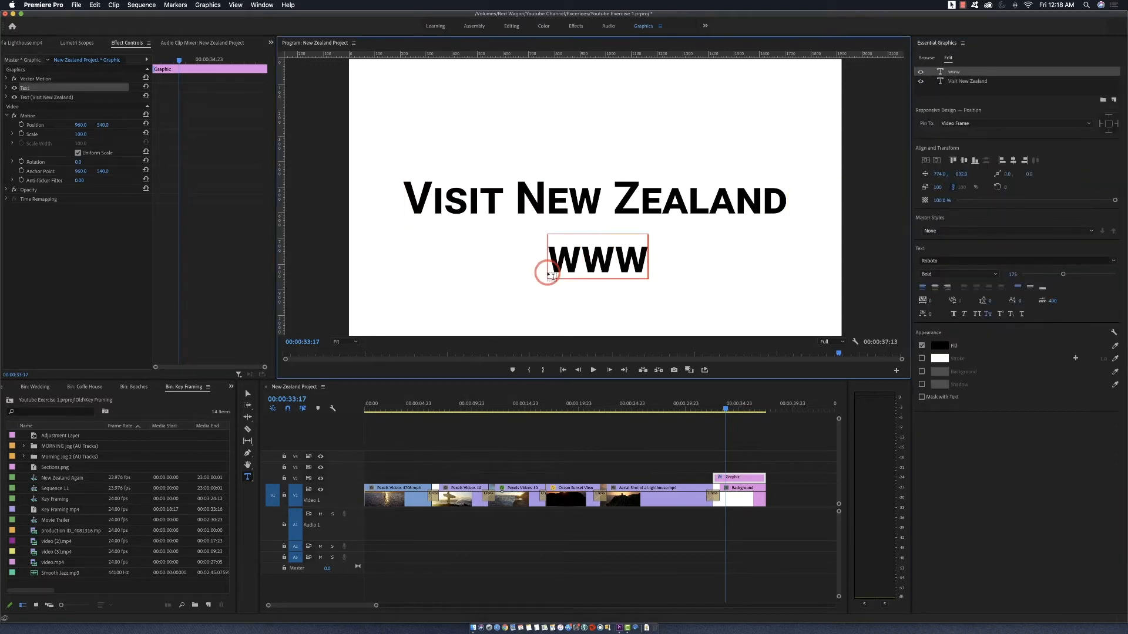
text(.ne)
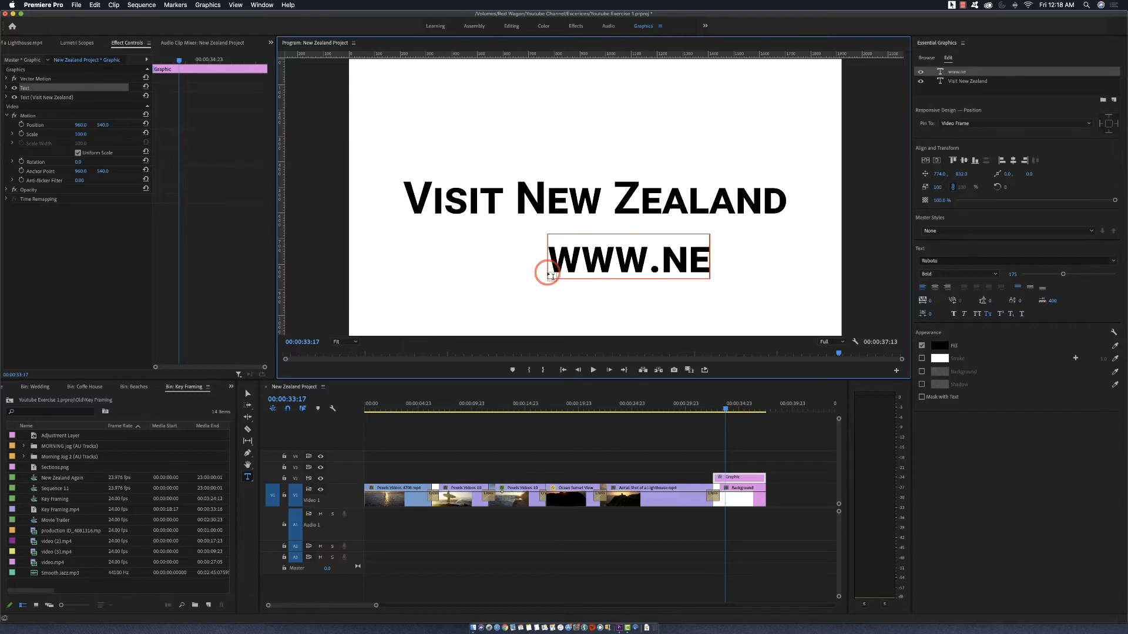
text(wzeal)
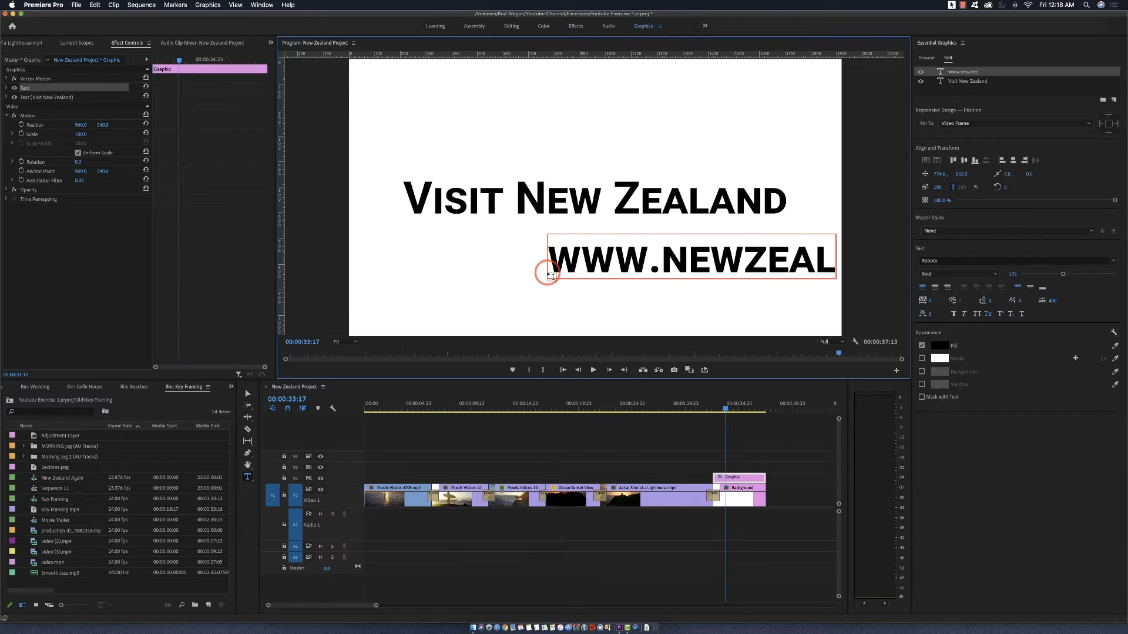
text(nad)
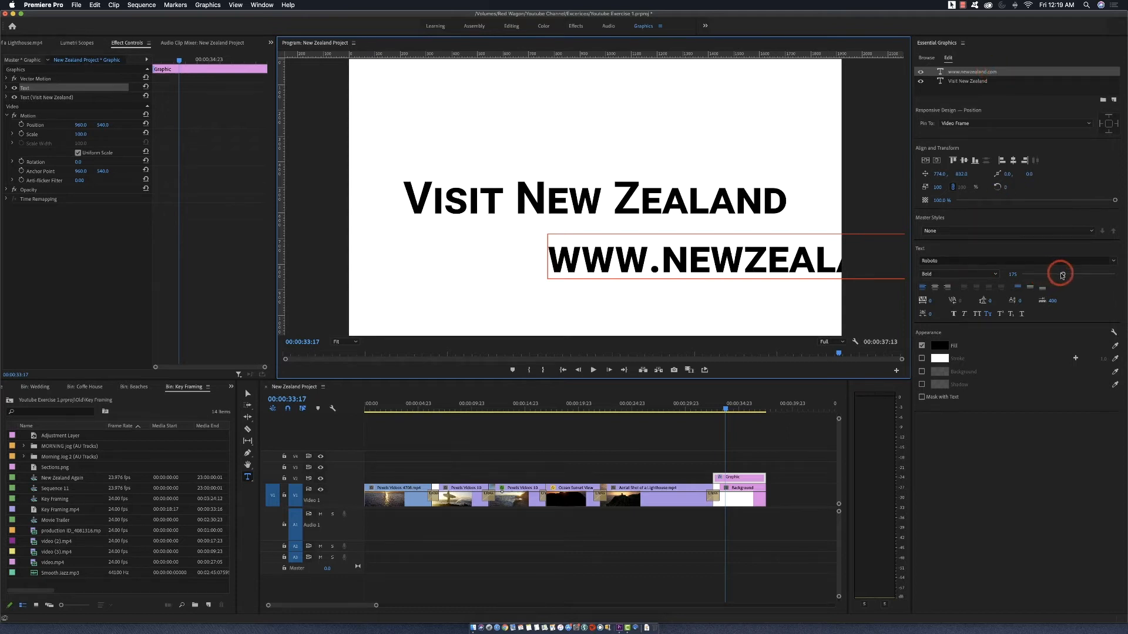
drag(1062, 275, 1049, 278)
click(968, 80)
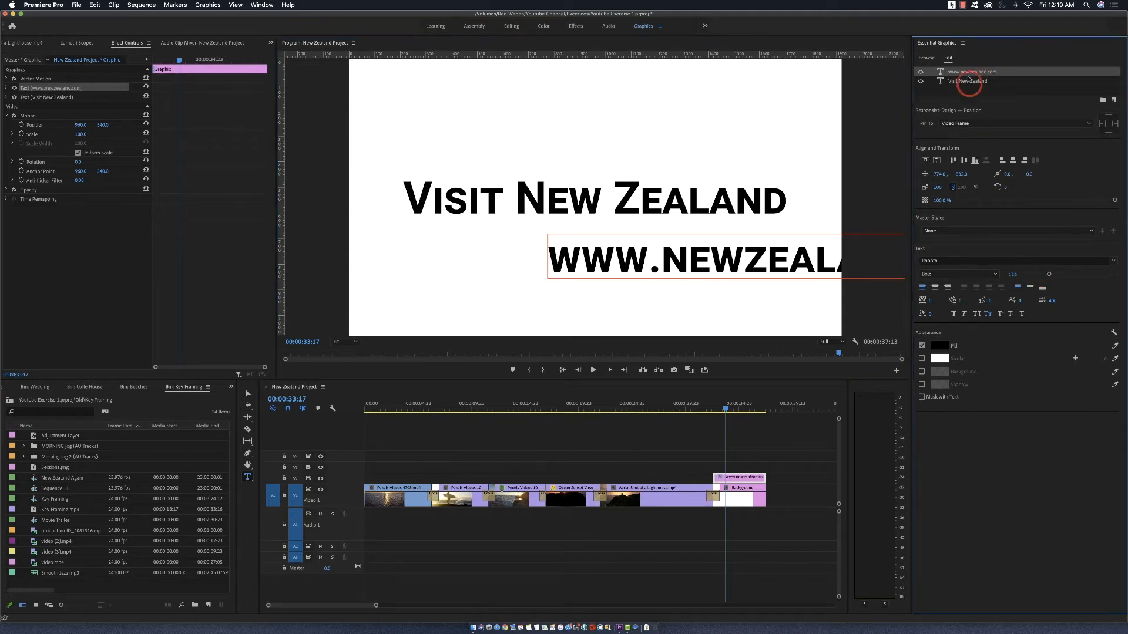
click(1050, 277)
drag(1045, 275, 1047, 275)
click(938, 161)
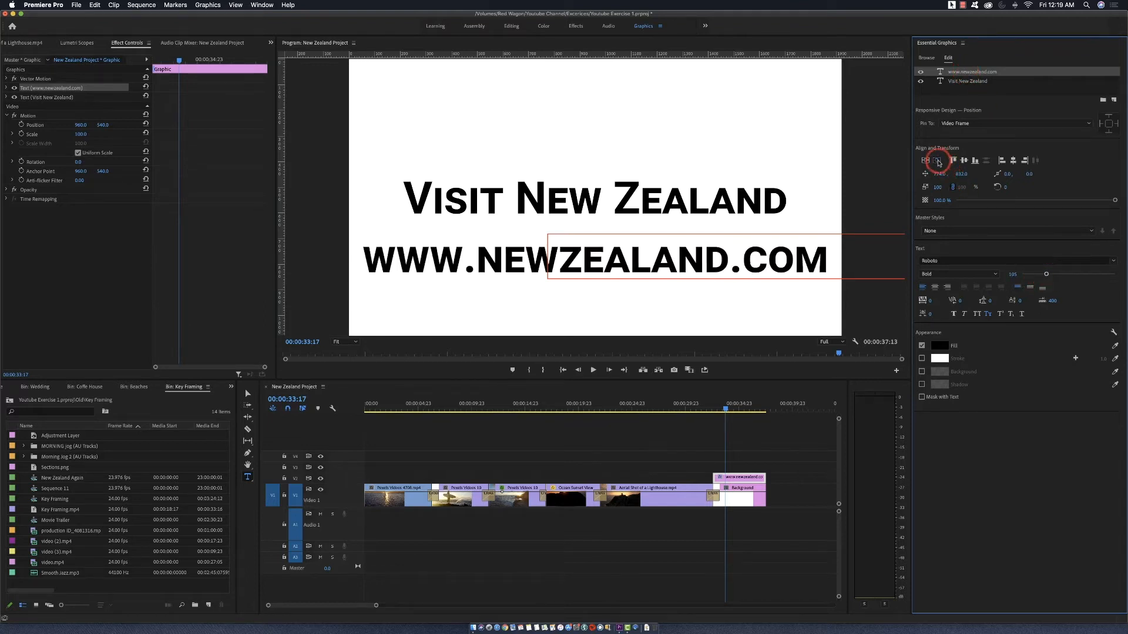
click(926, 160)
click(952, 132)
click(963, 175)
drag(961, 174, 347, 258)
mouse_move(1046, 274)
mouse_down()
mouse_move(1059, 270)
mouse_move(1038, 276)
mouse_up()
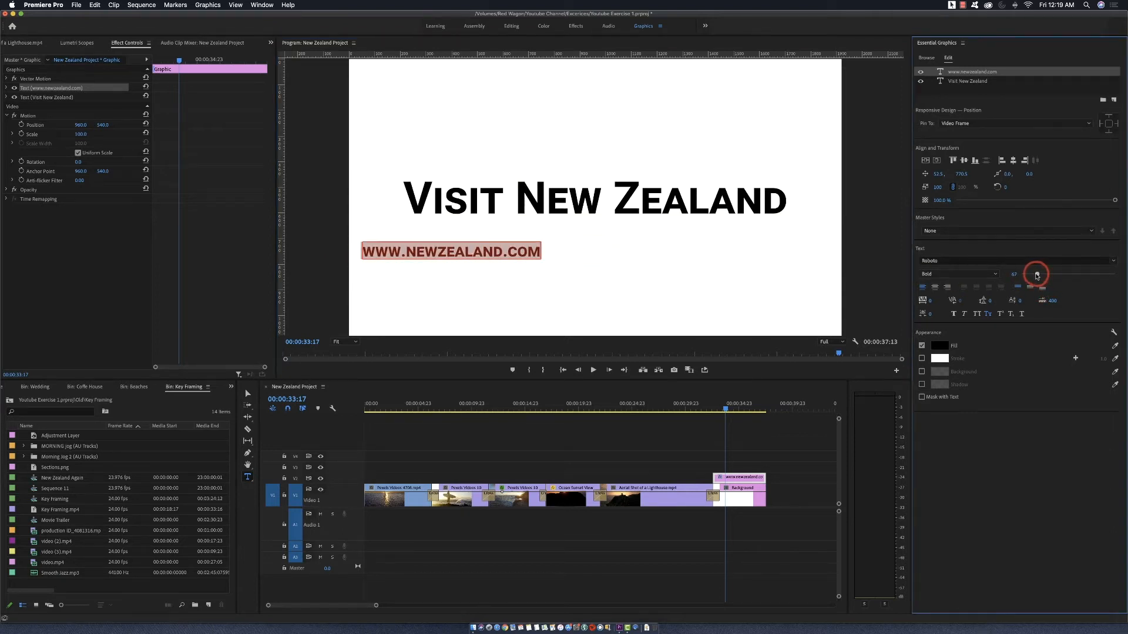
click(1010, 273)
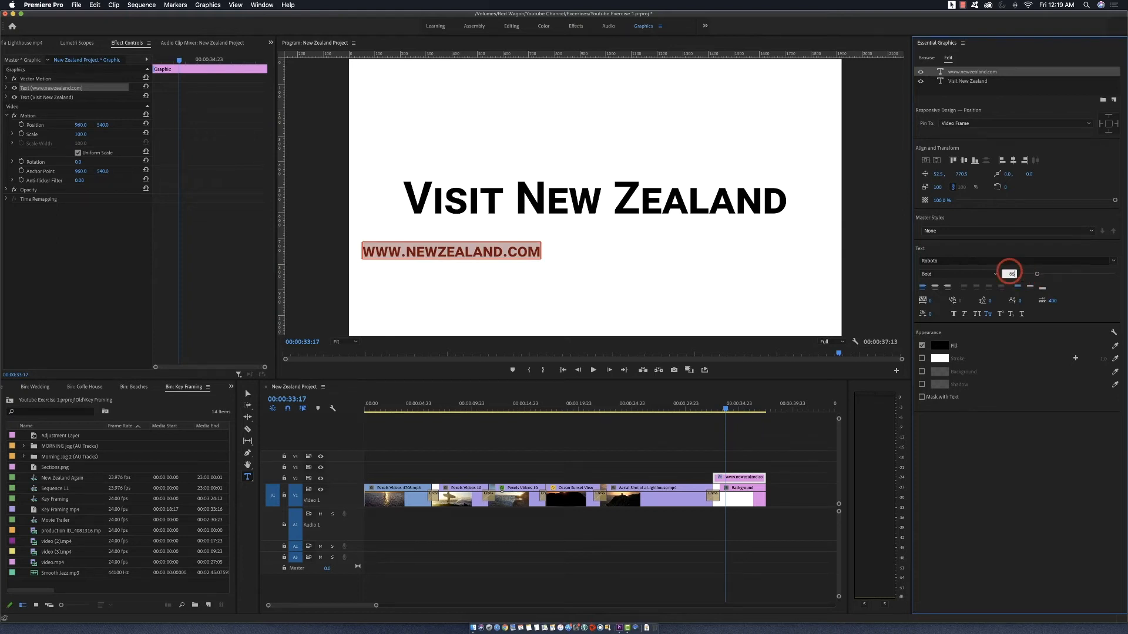
text(65)
key(Return)
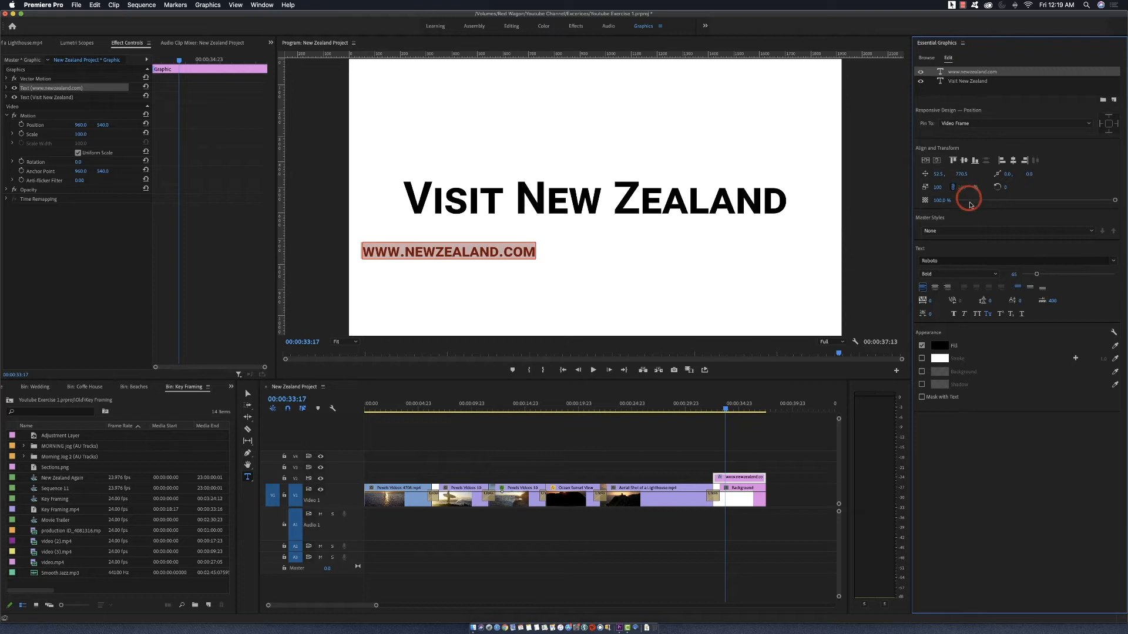
mouse_move(950, 175)
mouse_down()
mouse_move(972, 175)
mouse_move(945, 177)
mouse_up()
click(937, 161)
click(926, 160)
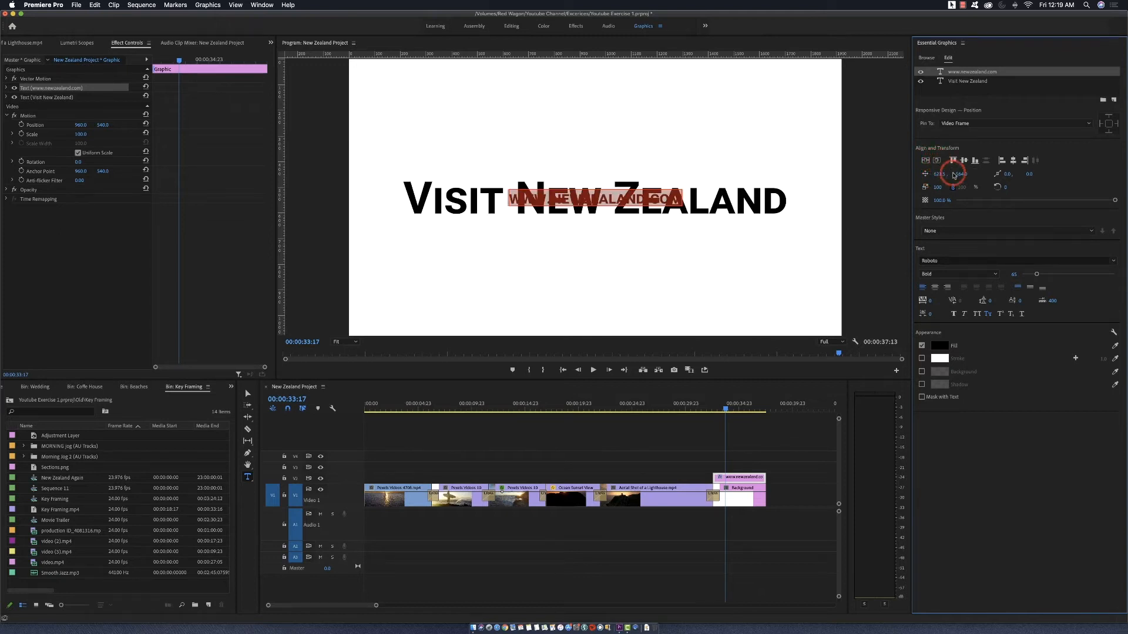
mouse_move(958, 174)
mouse_down()
mouse_move(972, 174)
mouse_move(954, 175)
mouse_up()
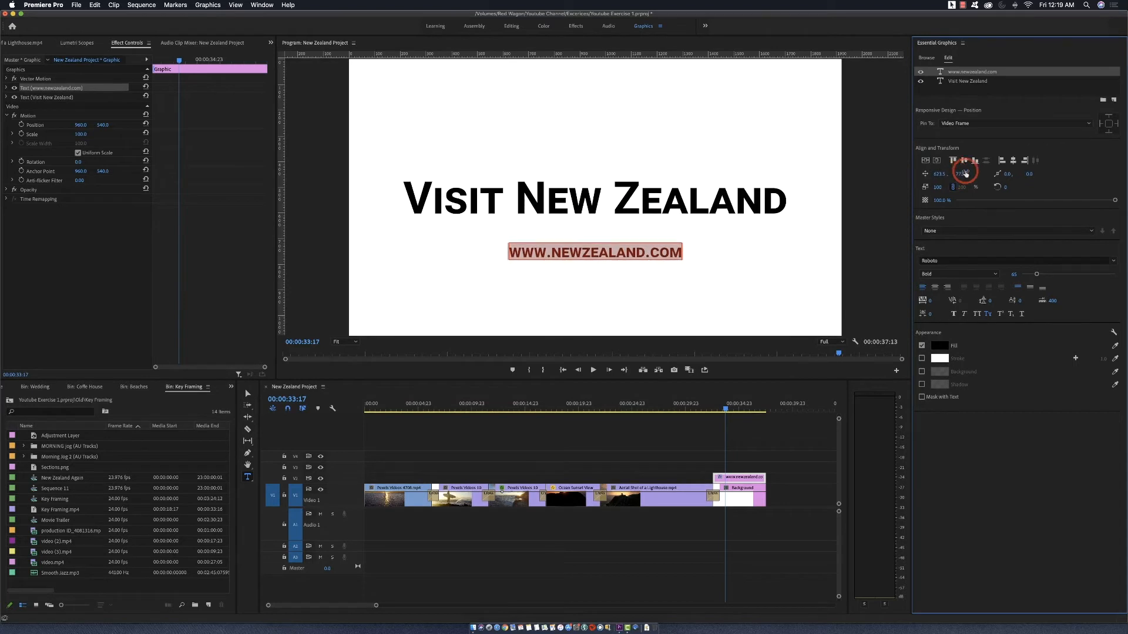
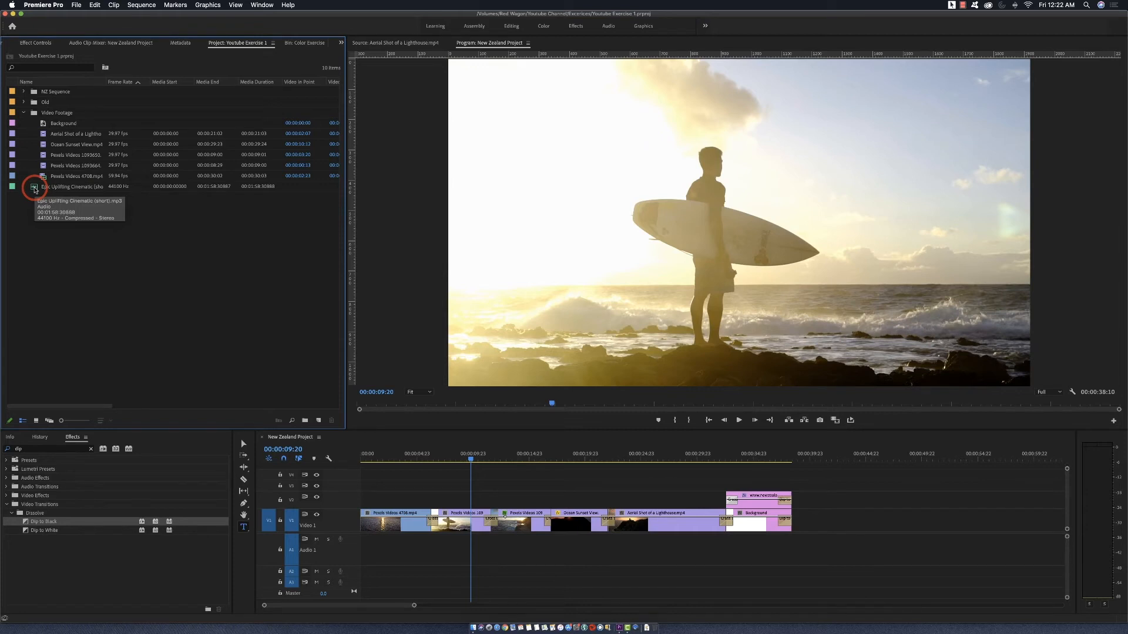
Place the Epic Uplifting Cinematic (short) music on Audio 1 at the start of the New Zealand Project sequence
click(34, 189)
drag(42, 189, 379, 543)
drag(409, 608, 496, 607)
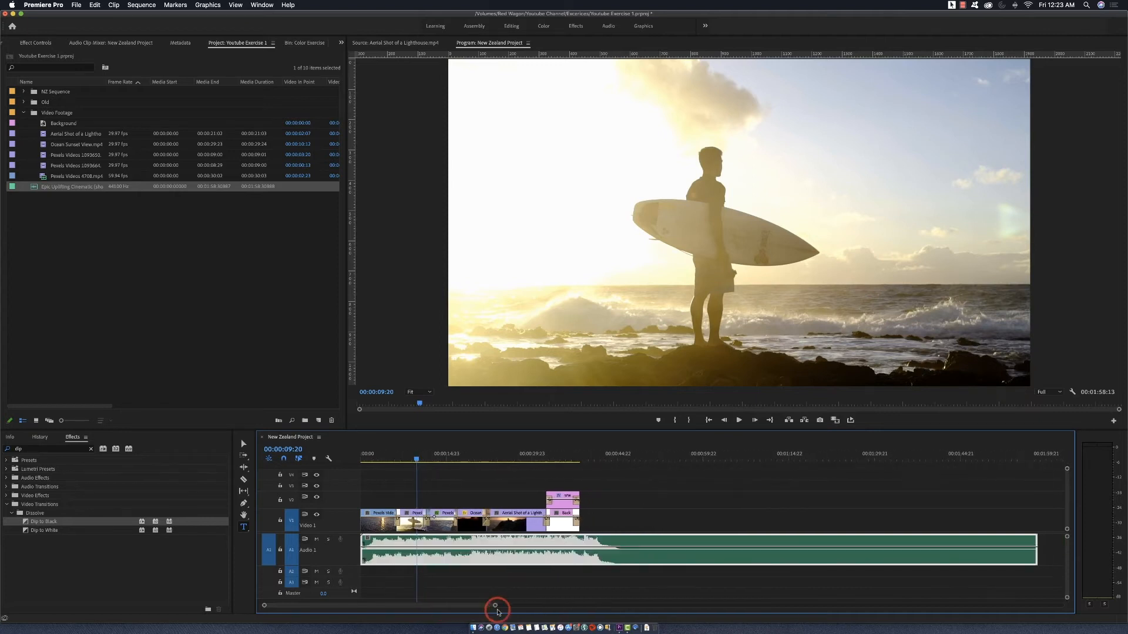
Split the music clip at 00:00:47:17 and delete the portion after the cut
click(635, 453)
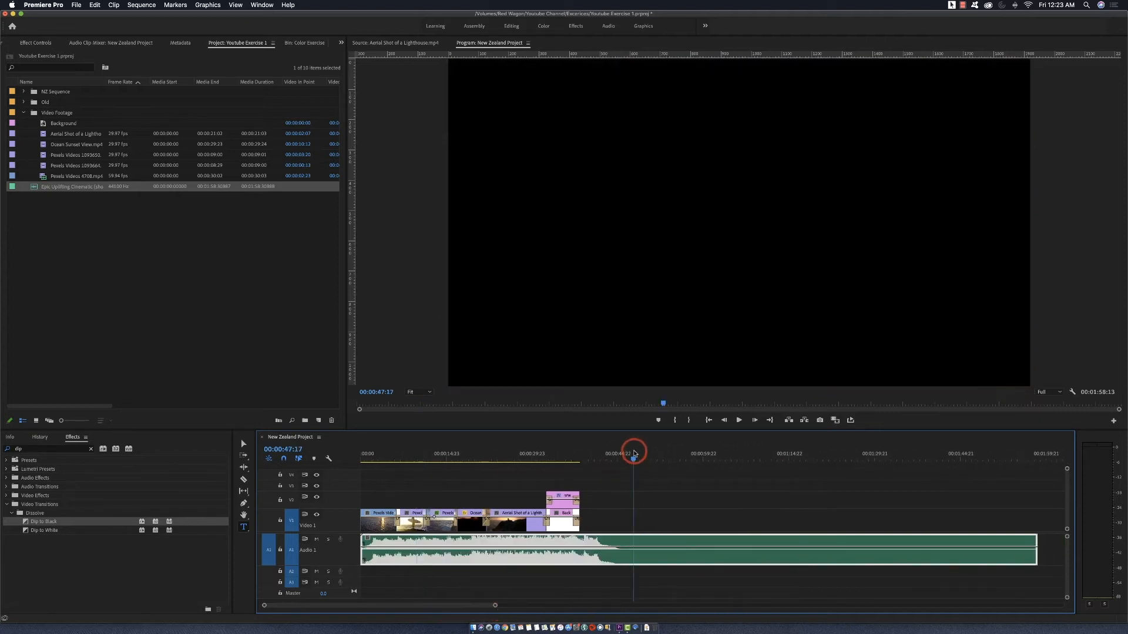
key(super+k)
click(673, 540)
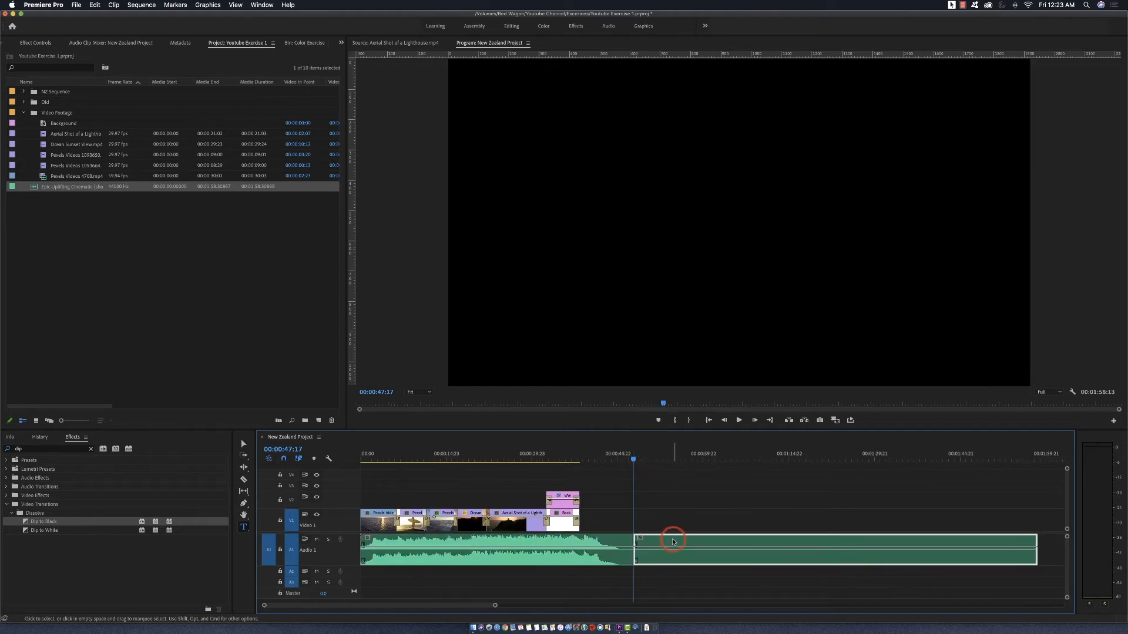
key(Delete)
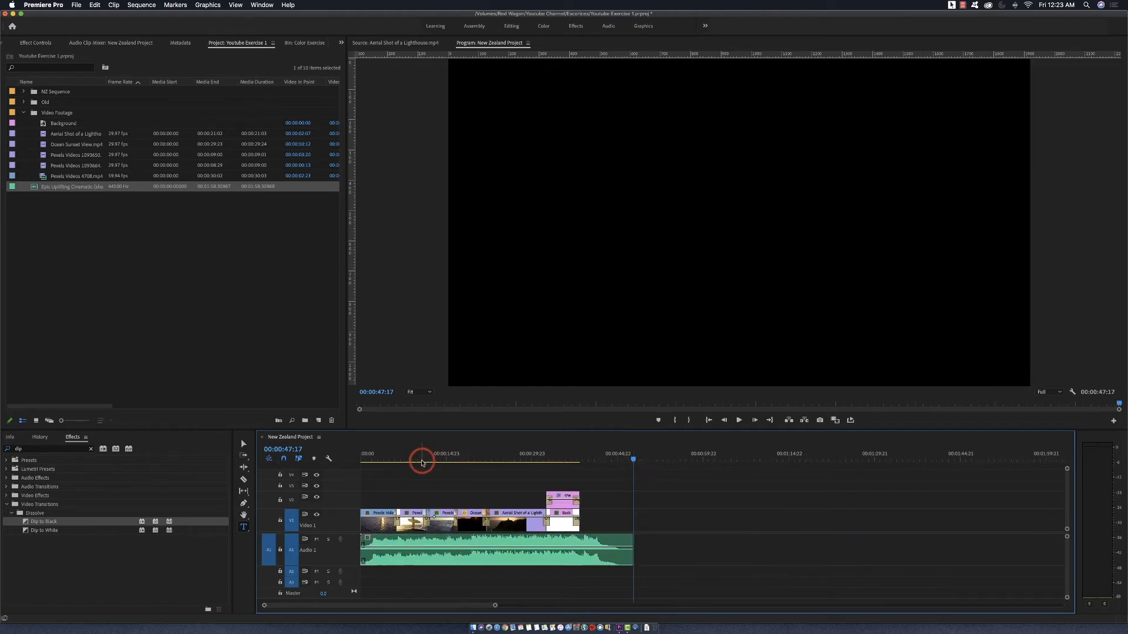
Play the sequence from the beginning to past the end of the video to check it against the music
click(364, 457)
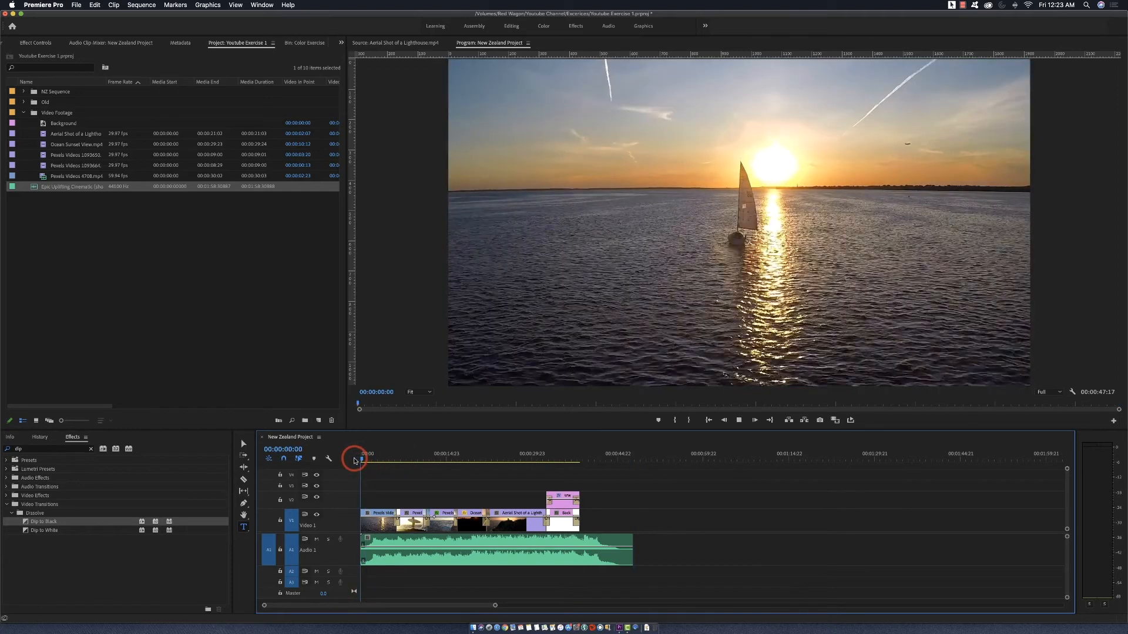
key(space)
key(XF86AudioLowerVolume)
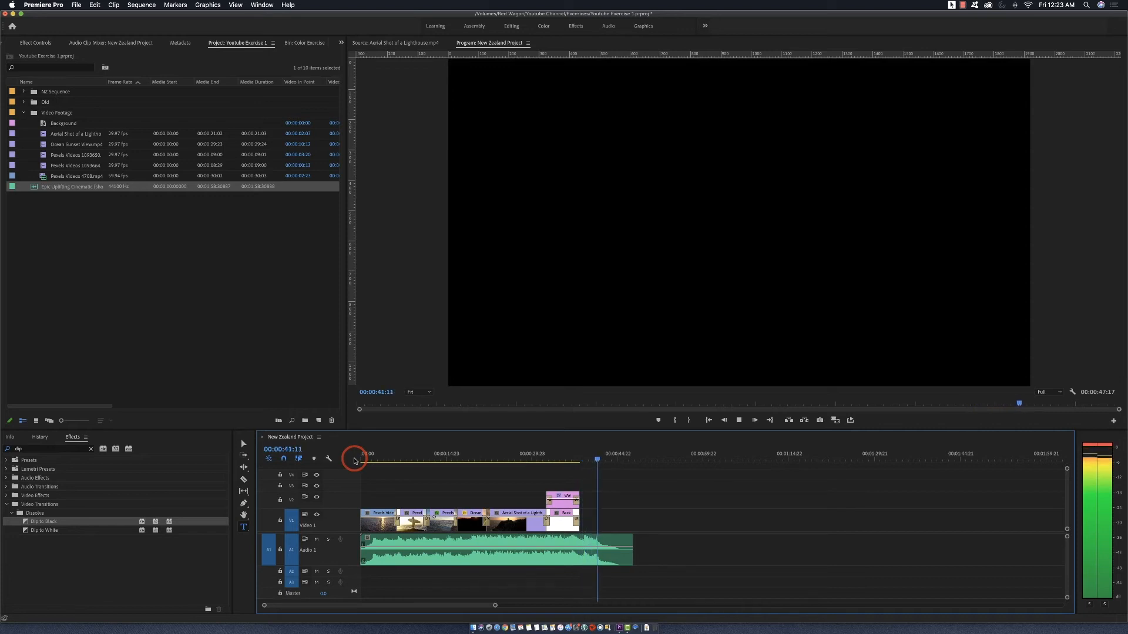
key(space)
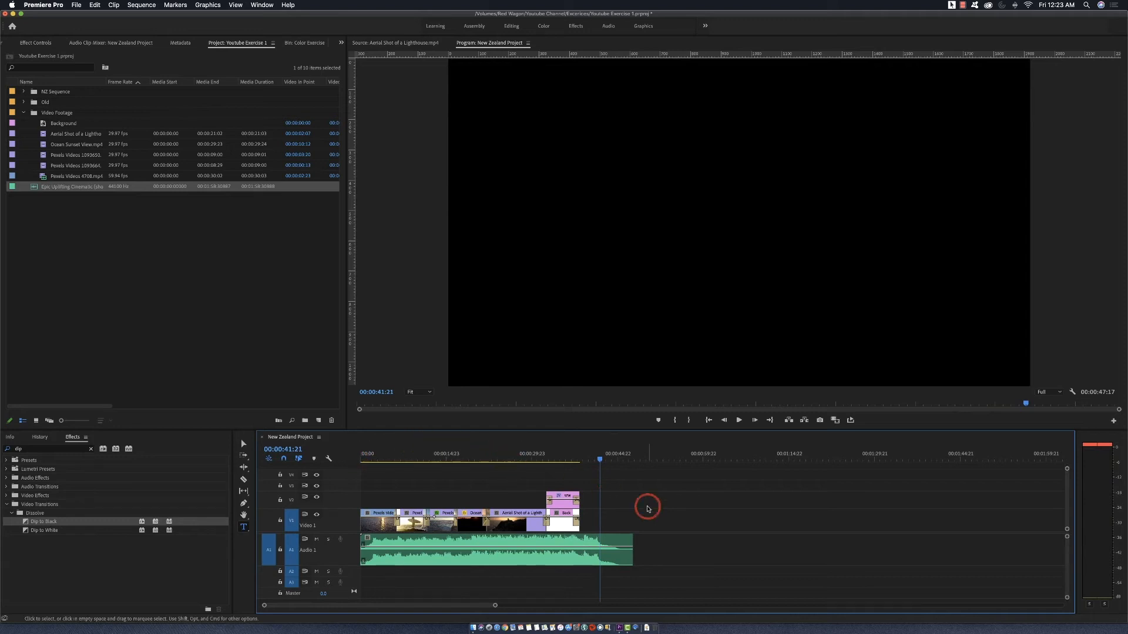
Park the playhead at the end of the video, 00:00:38:09, and send the Audio 1 music clip to Adobe Audition for editing
click(579, 458)
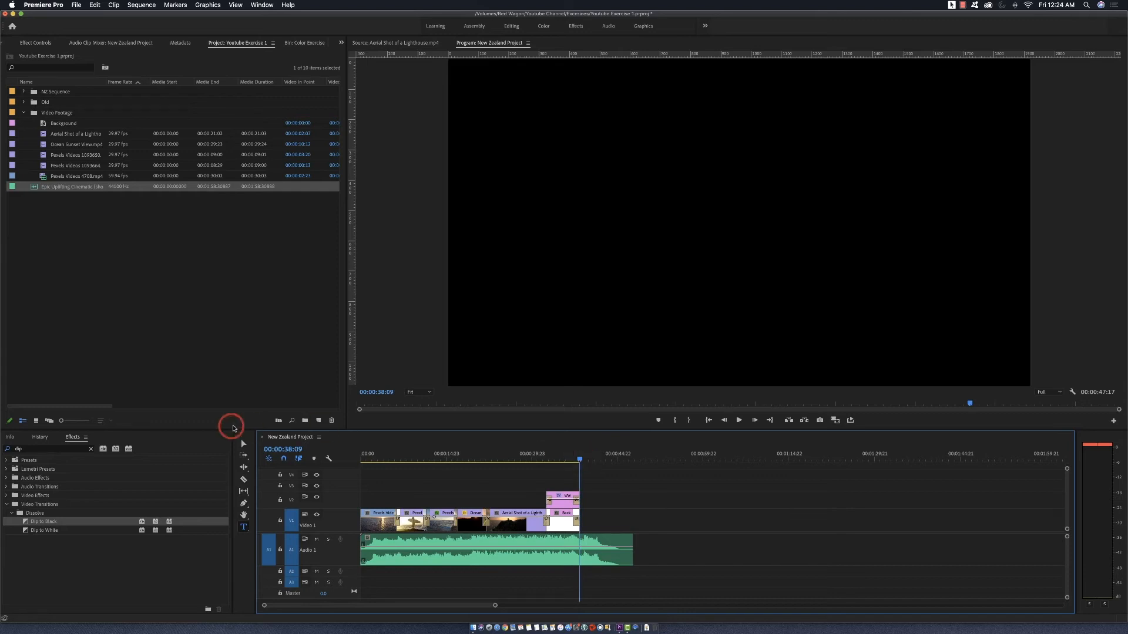
click(516, 542)
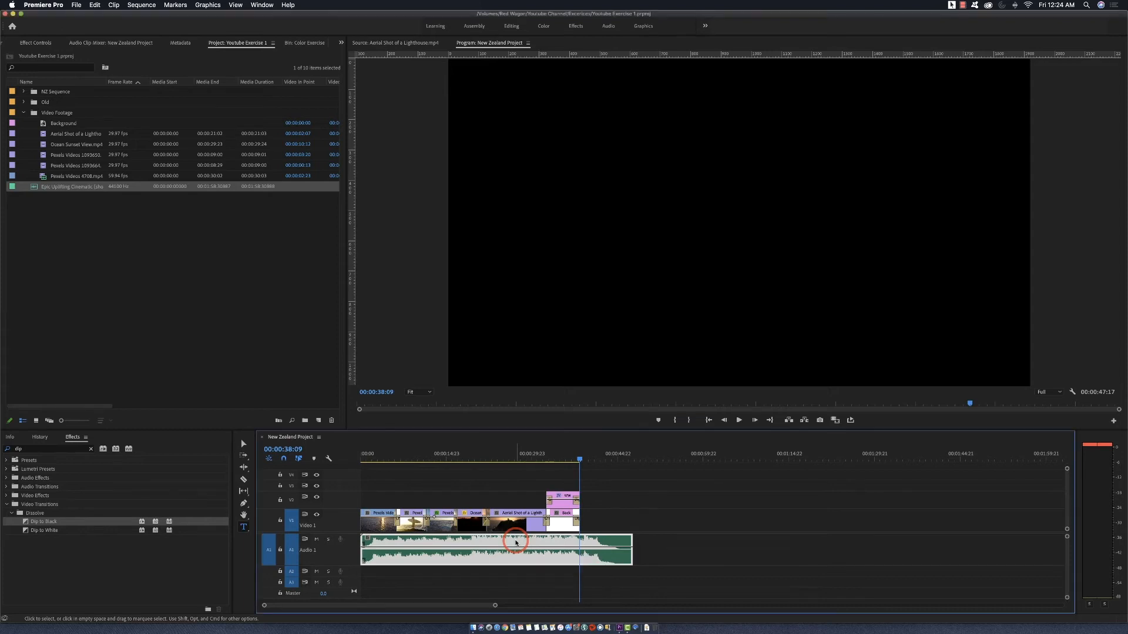
right_click(515, 542)
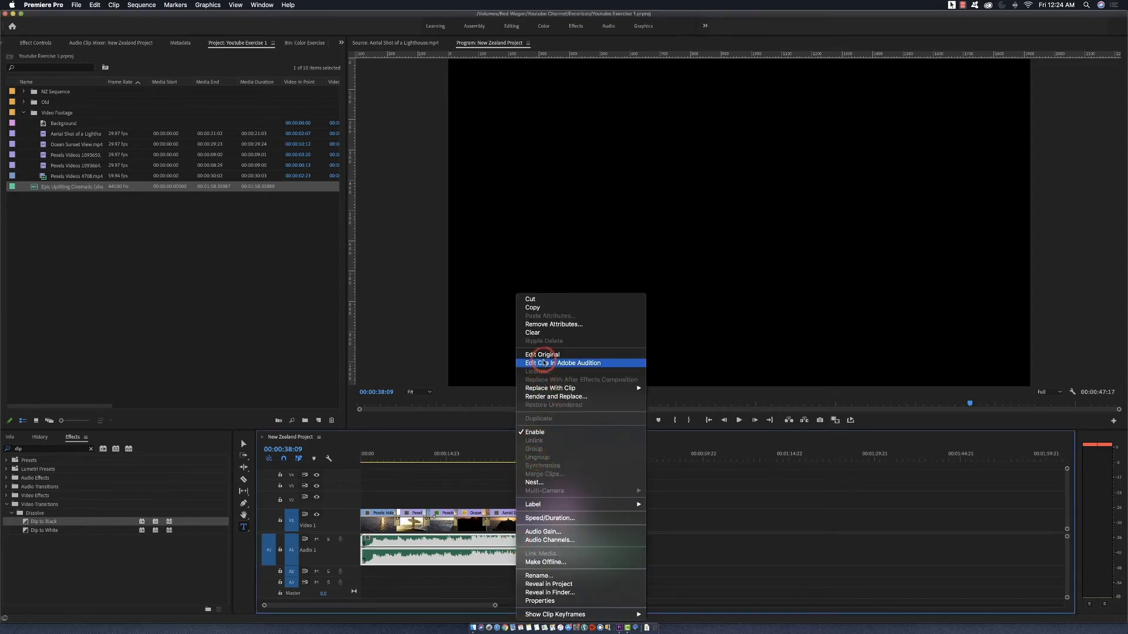
click(544, 364)
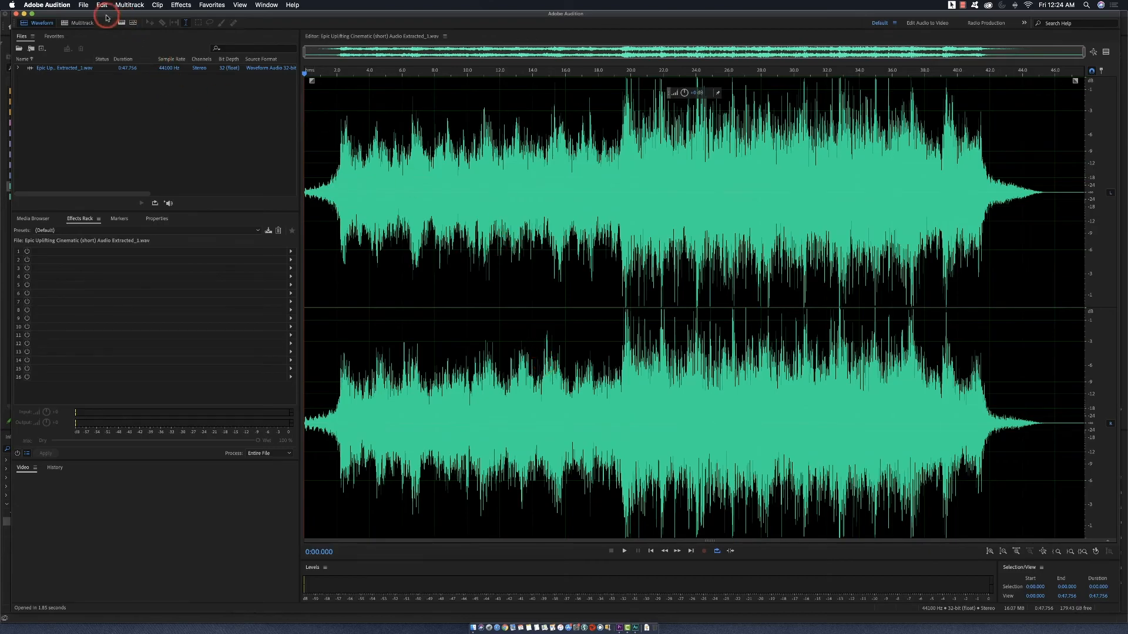
Create a multitrack session with the default settings and place the extracted music file at the start of Track 1
click(84, 25)
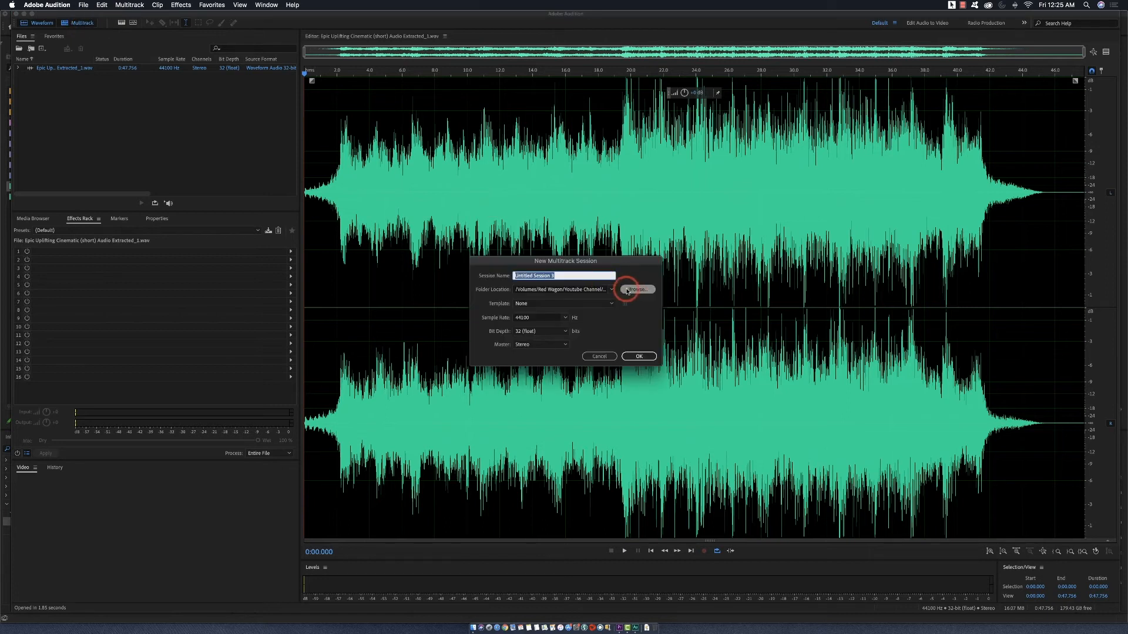
click(636, 357)
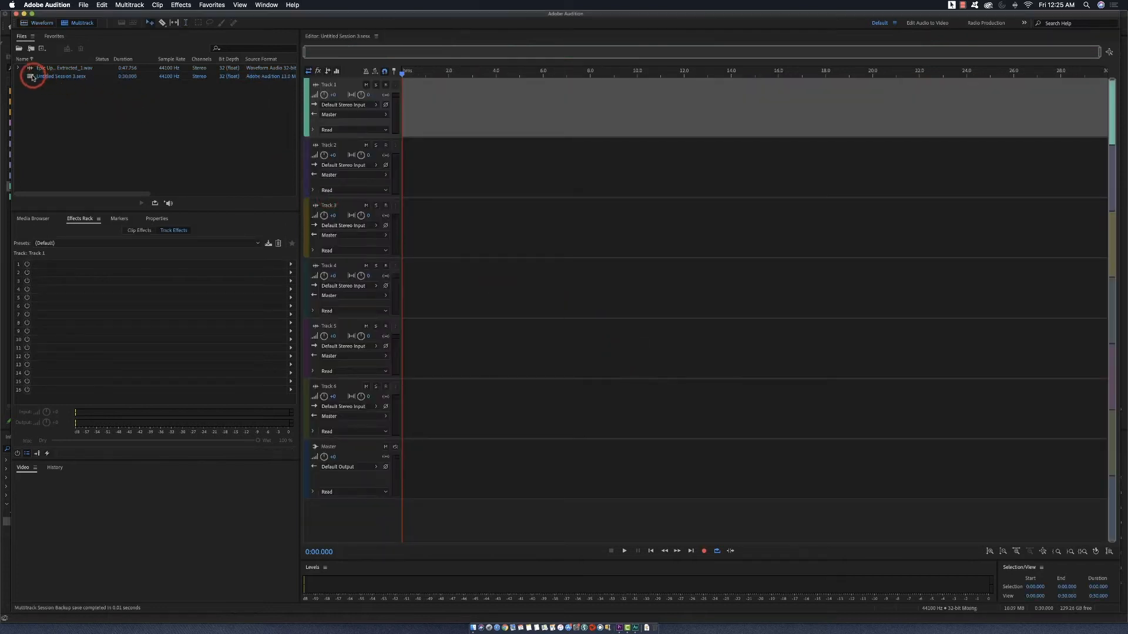
drag(35, 67, 403, 109)
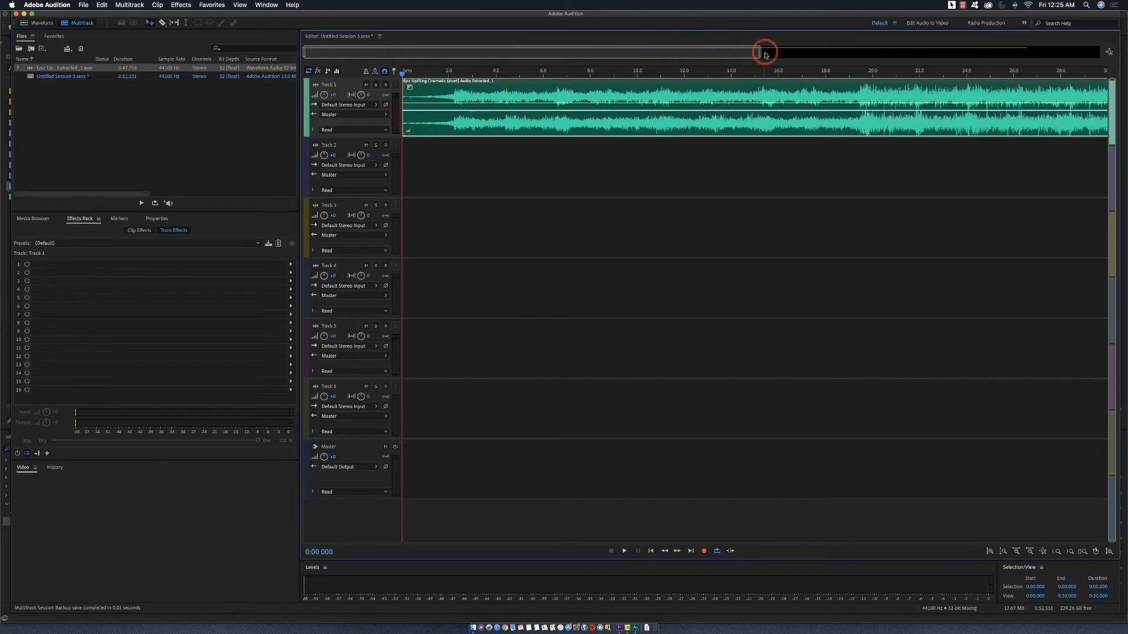
drag(760, 54, 1042, 64)
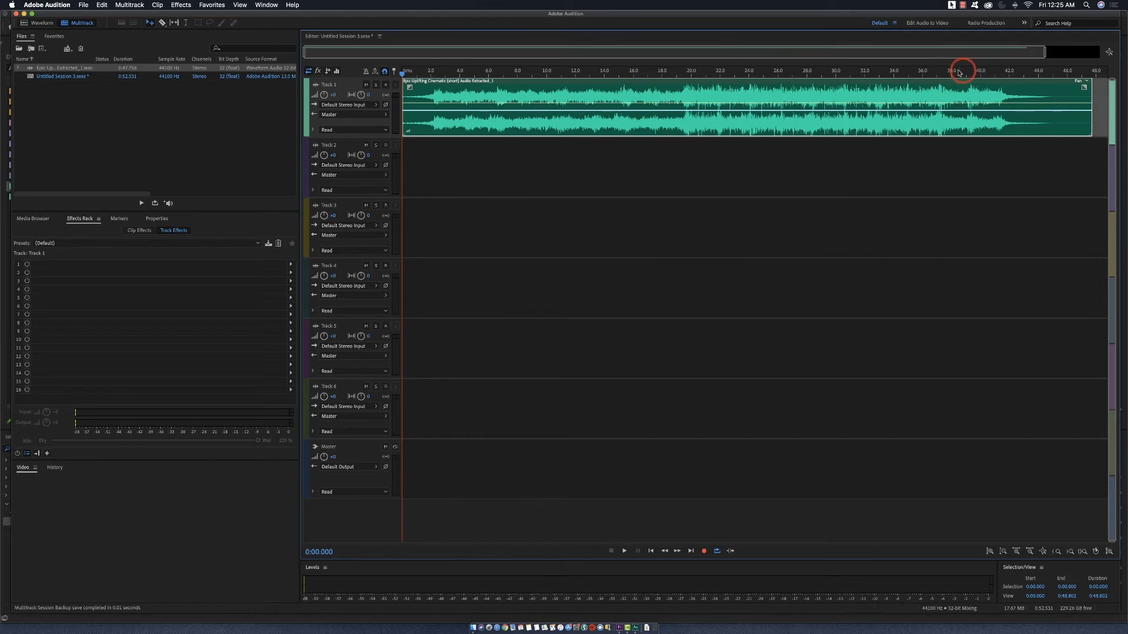
Enable Remix on the Track 1 music clip and set its target duration to about 39 seconds
click(157, 219)
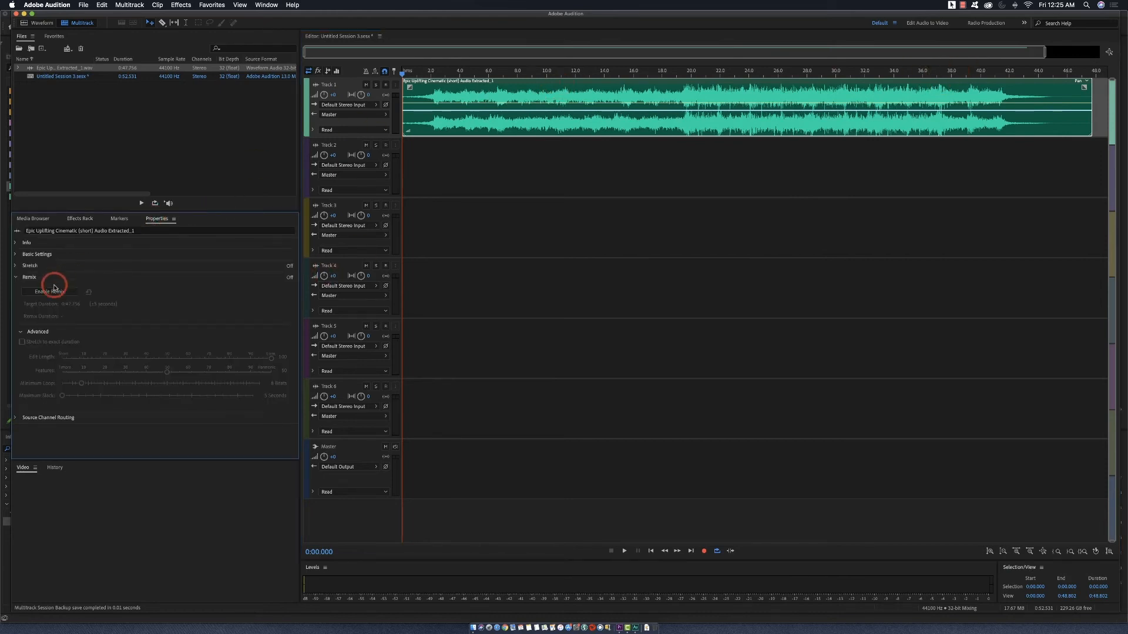
click(50, 292)
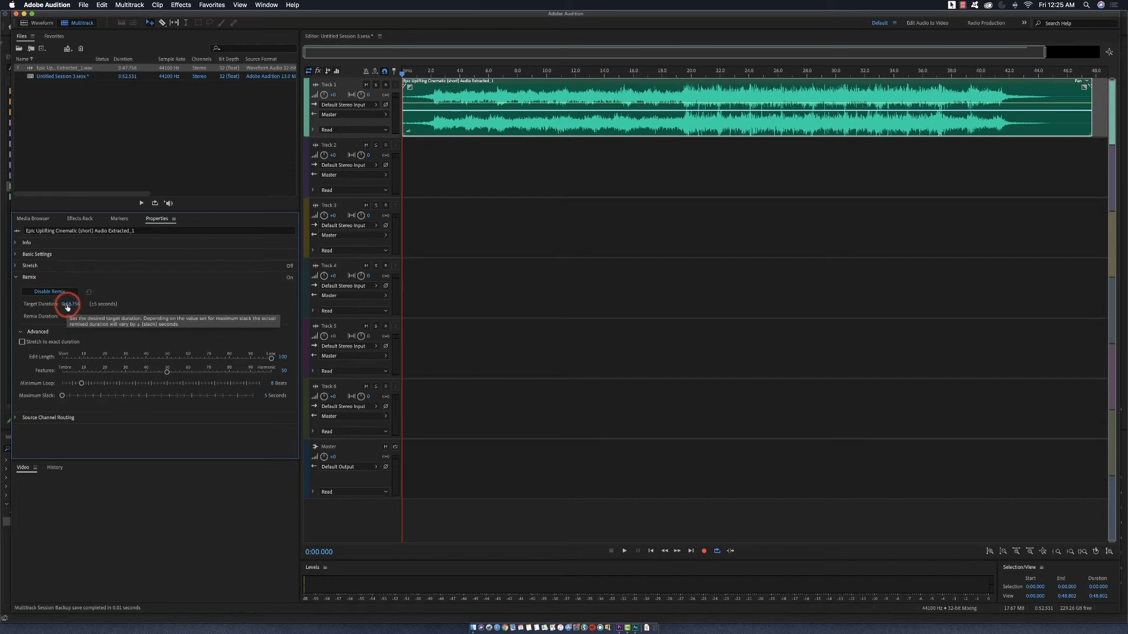
click(68, 304)
mouse_move(63, 305)
mouse_down()
mouse_move(45, 300)
mouse_move(38, 319)
mouse_move(74, 306)
mouse_up()
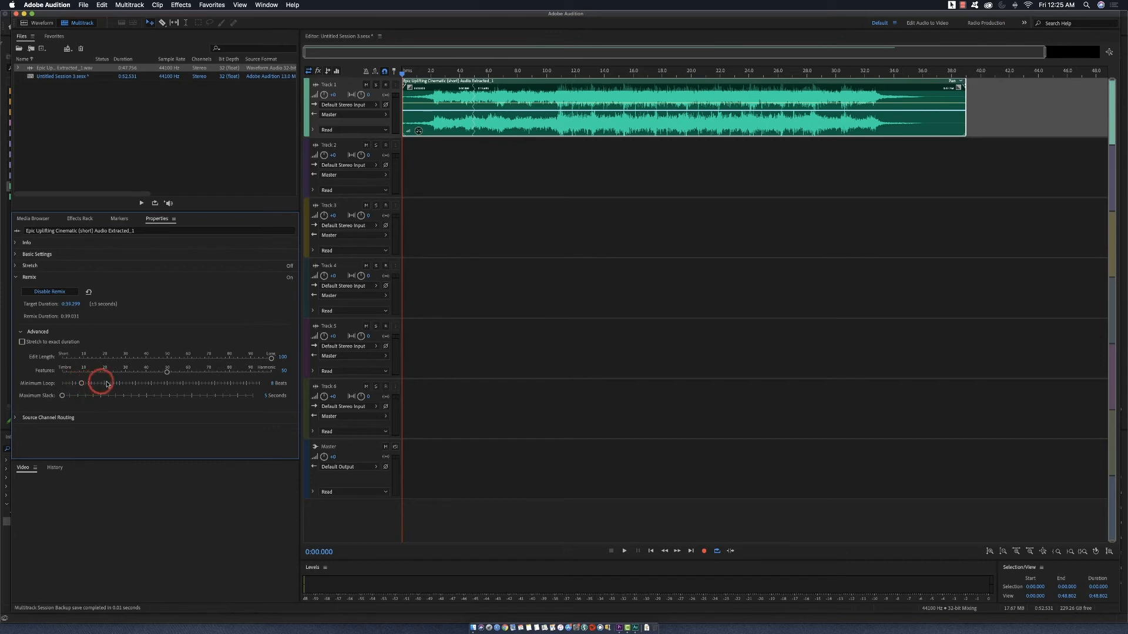
Play the remixed music from about 4 seconds to check the edit point near the start
drag(81, 385, 84, 386)
click(781, 164)
click(813, 134)
click(461, 75)
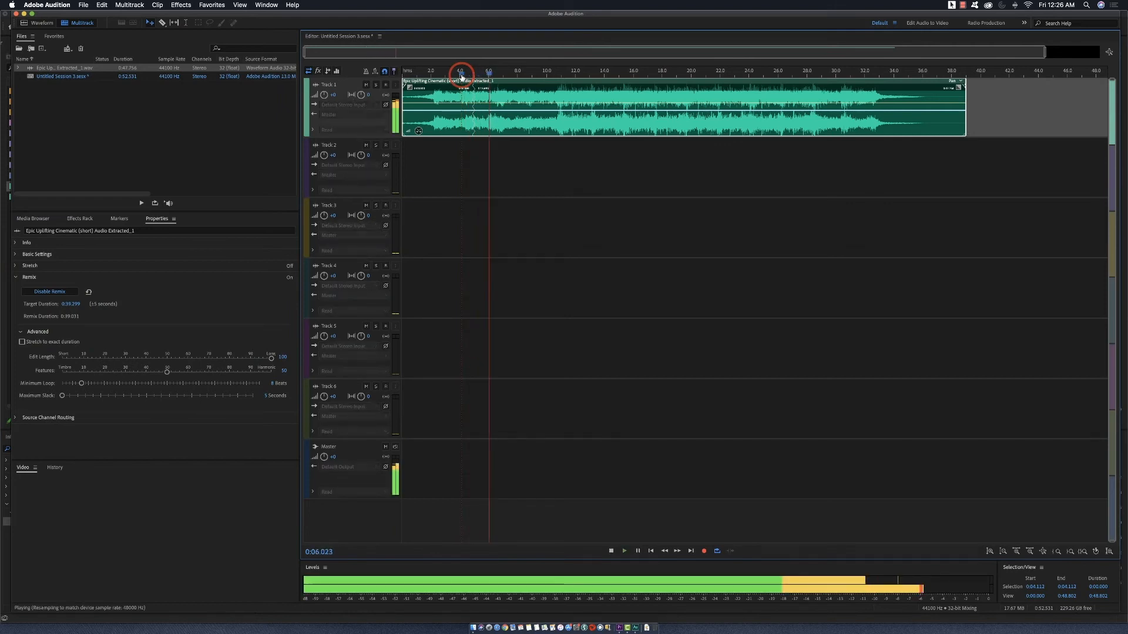
key(space)
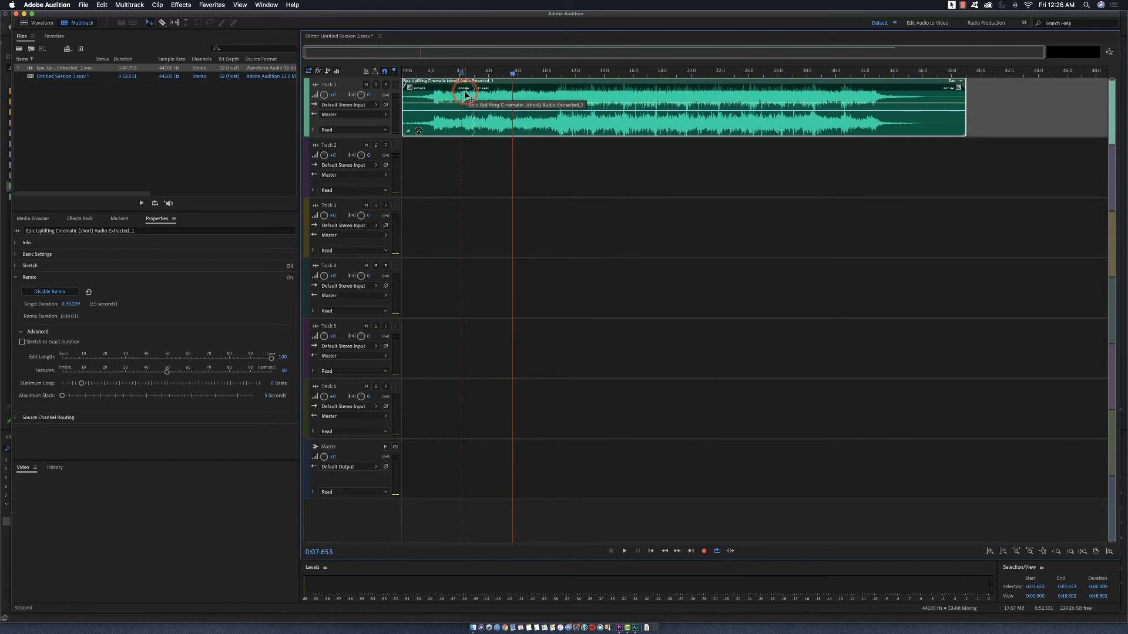
Export the remixed multitrack session to Premiere Pro as "NZ (AU Tracks).xml" on the Desktop, with each track as a stem
click(84, 6)
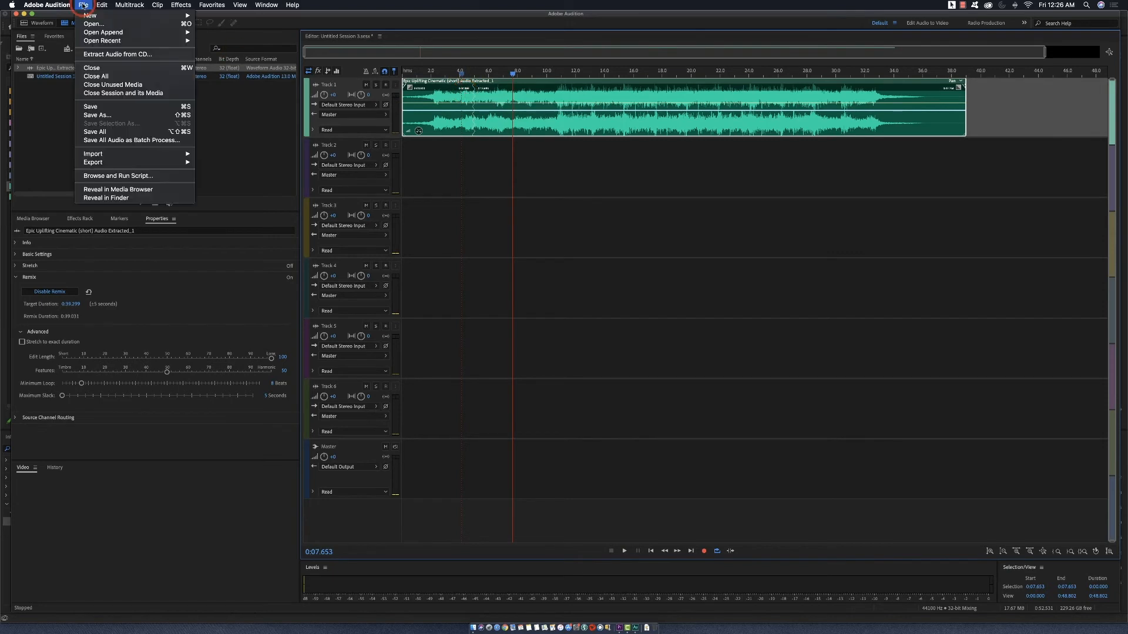
mouse_move(128, 162)
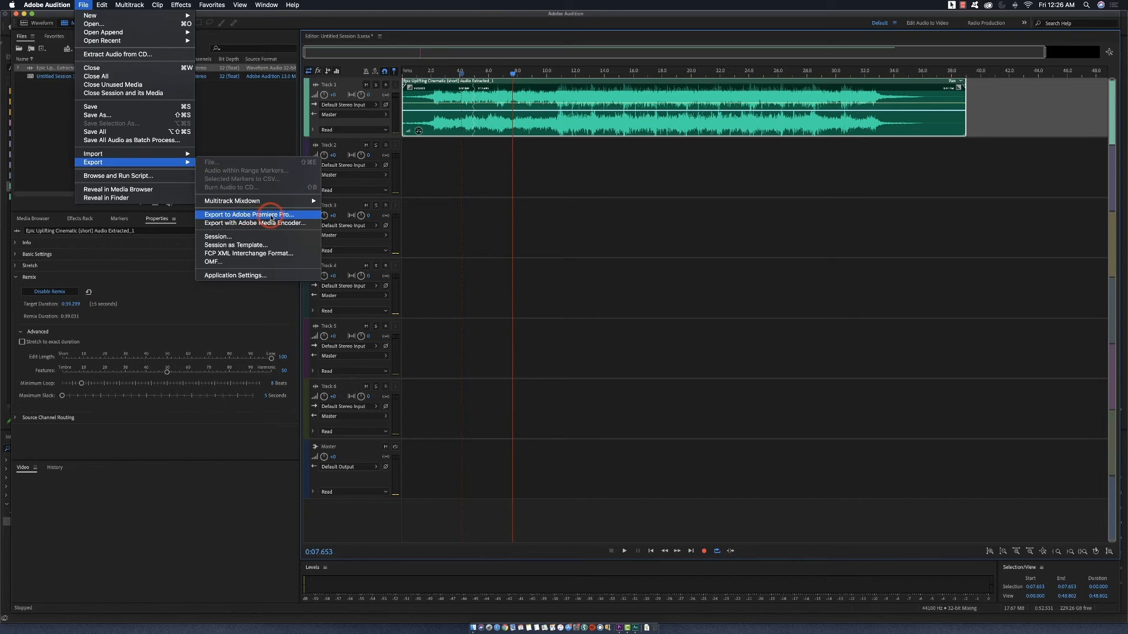
click(272, 216)
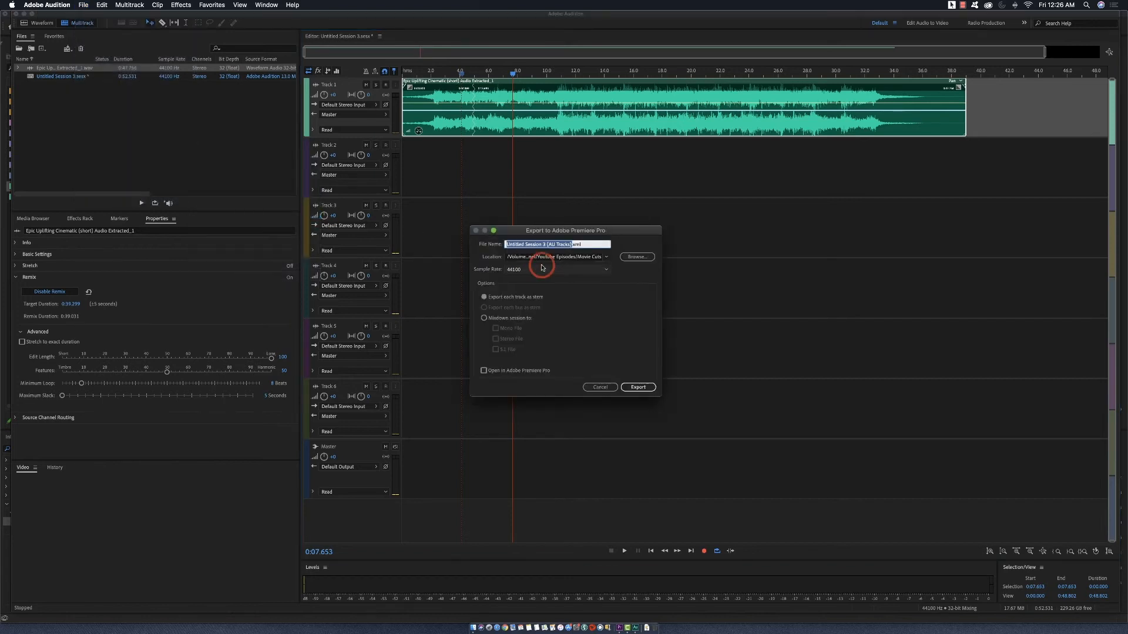
click(547, 245)
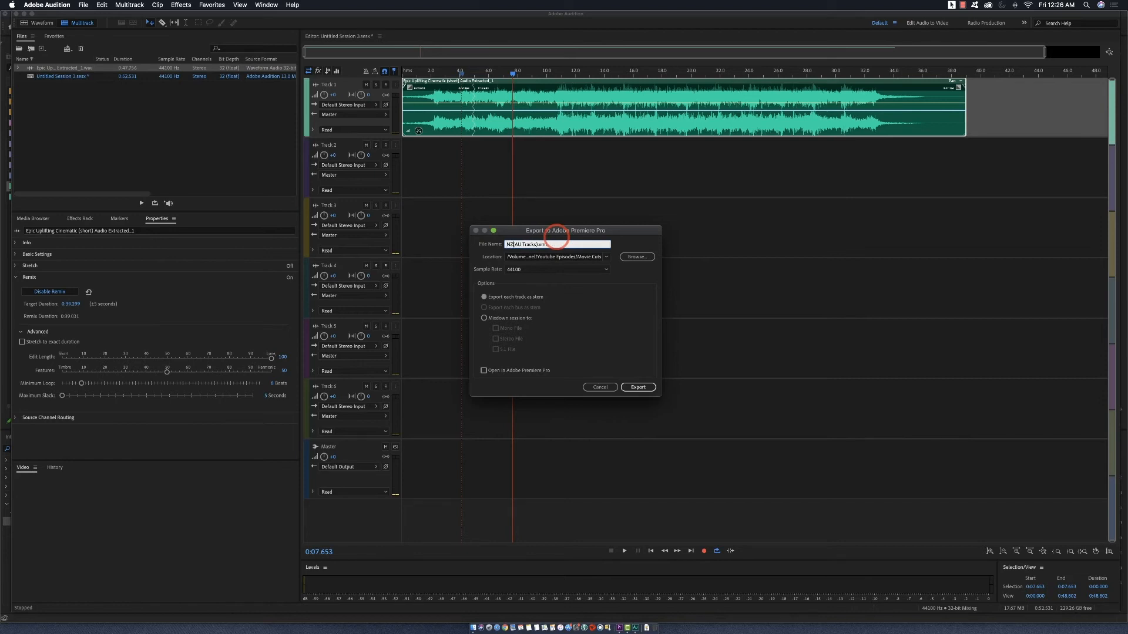
click(639, 259)
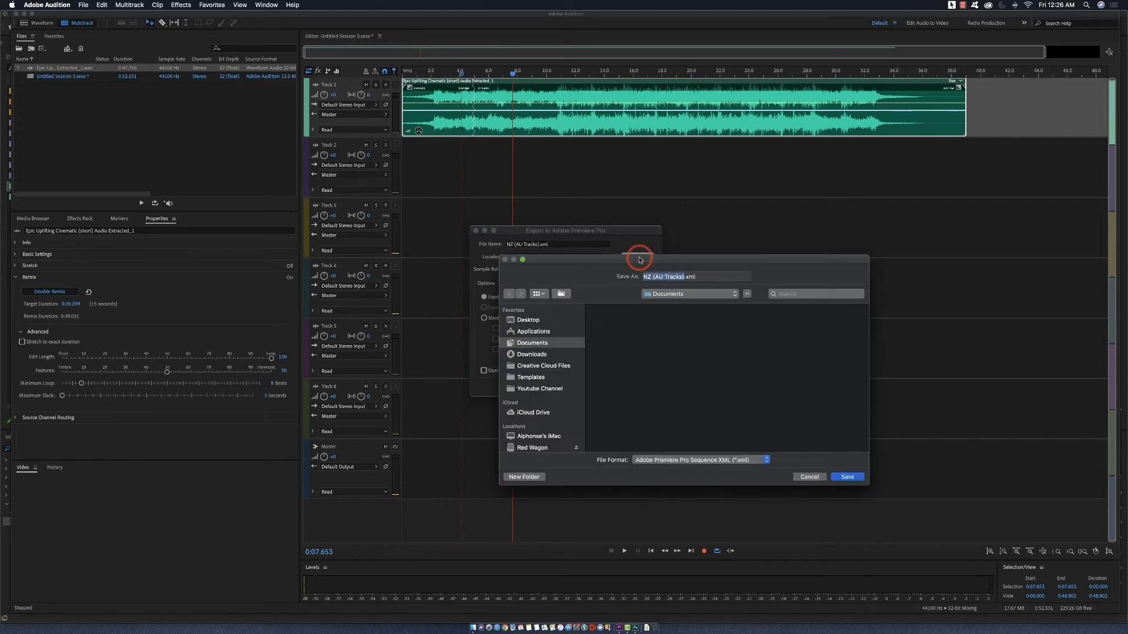
click(531, 321)
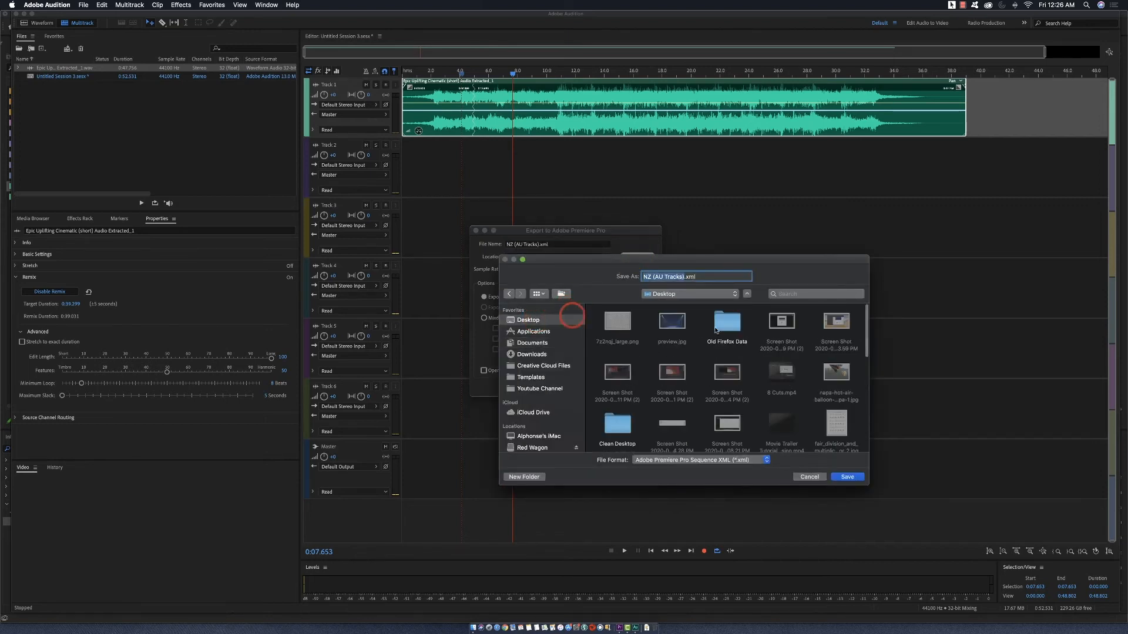
click(842, 477)
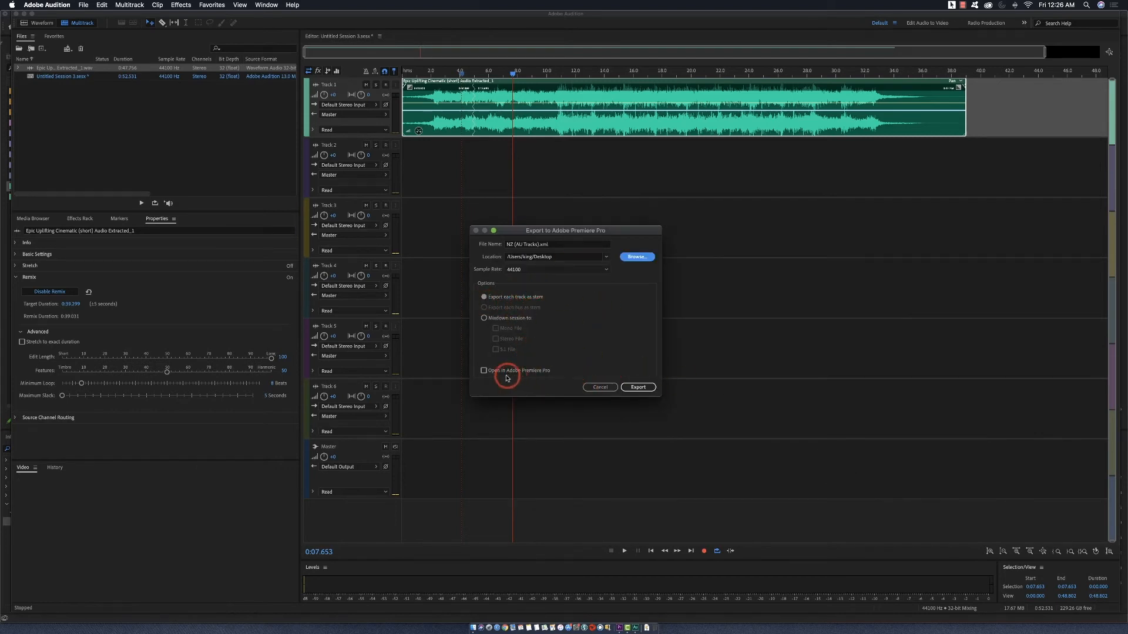
click(633, 388)
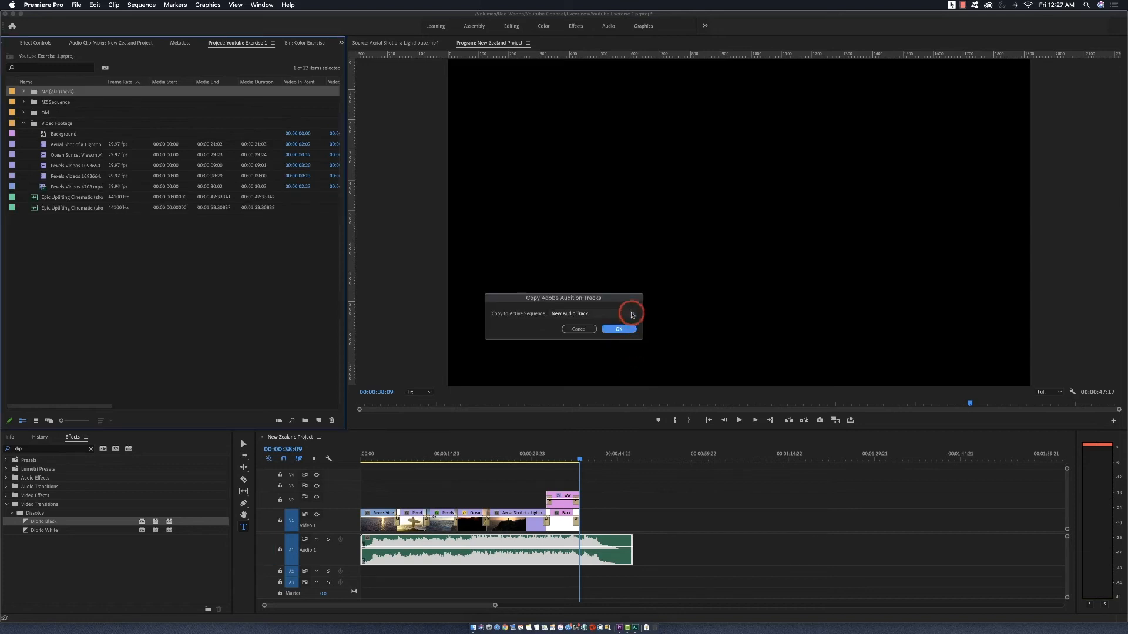
Switch to Premiere Pro and copy the Audition tracks into the active sequence on the Audio 2 track
click(628, 316)
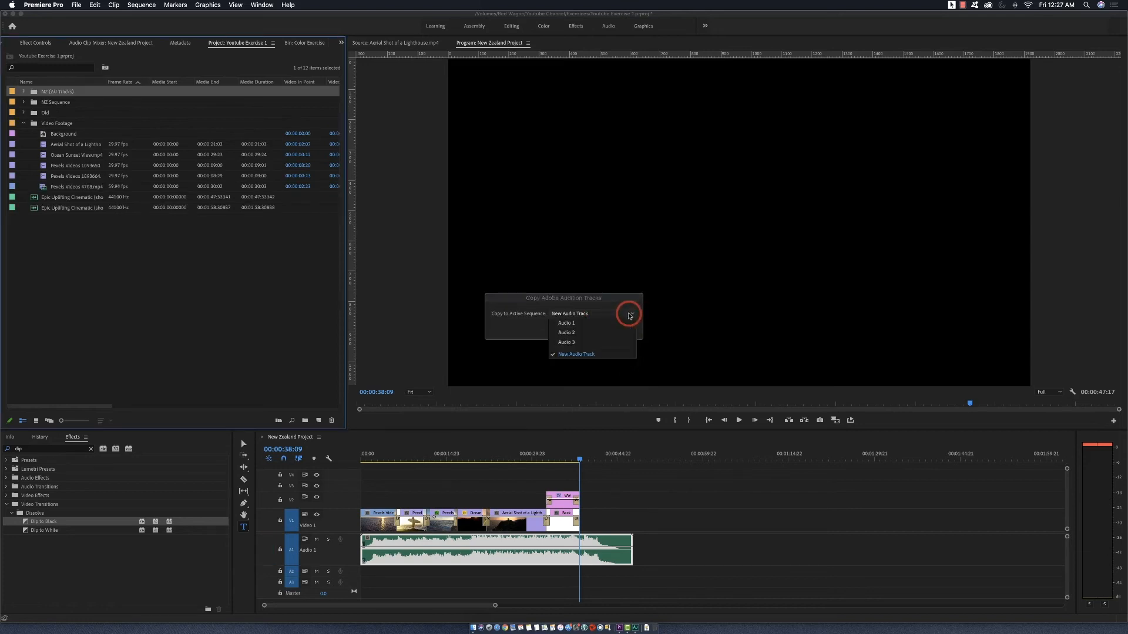
click(580, 333)
click(614, 331)
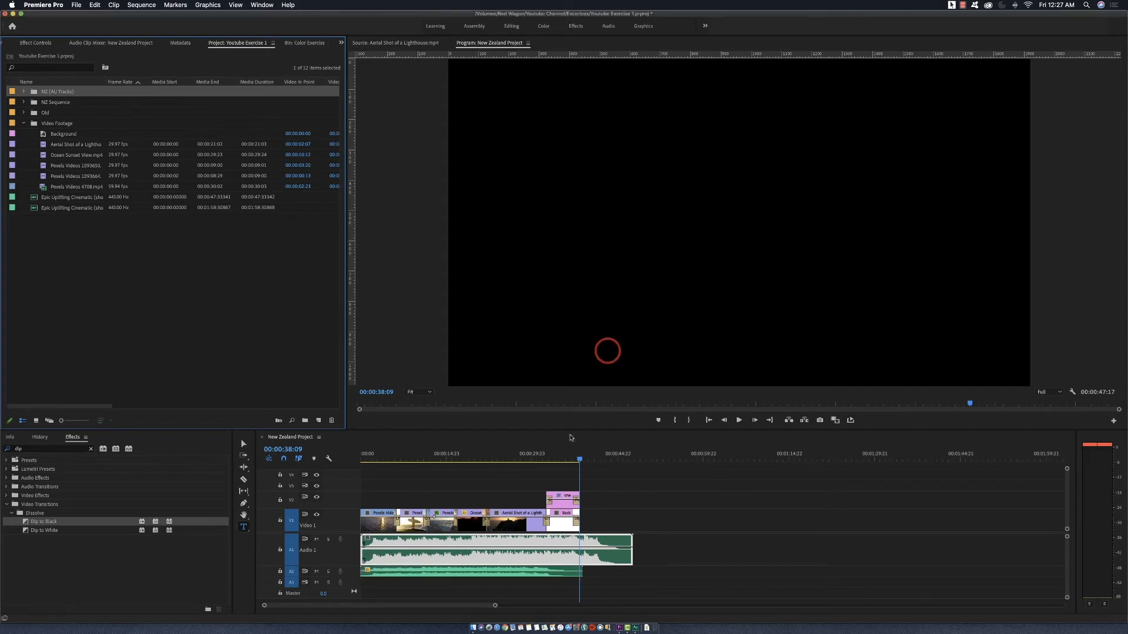
Move the original music clip away to about 00:01:10 on Audio 1 and put the remixed music at the start of Audio 1
click(554, 542)
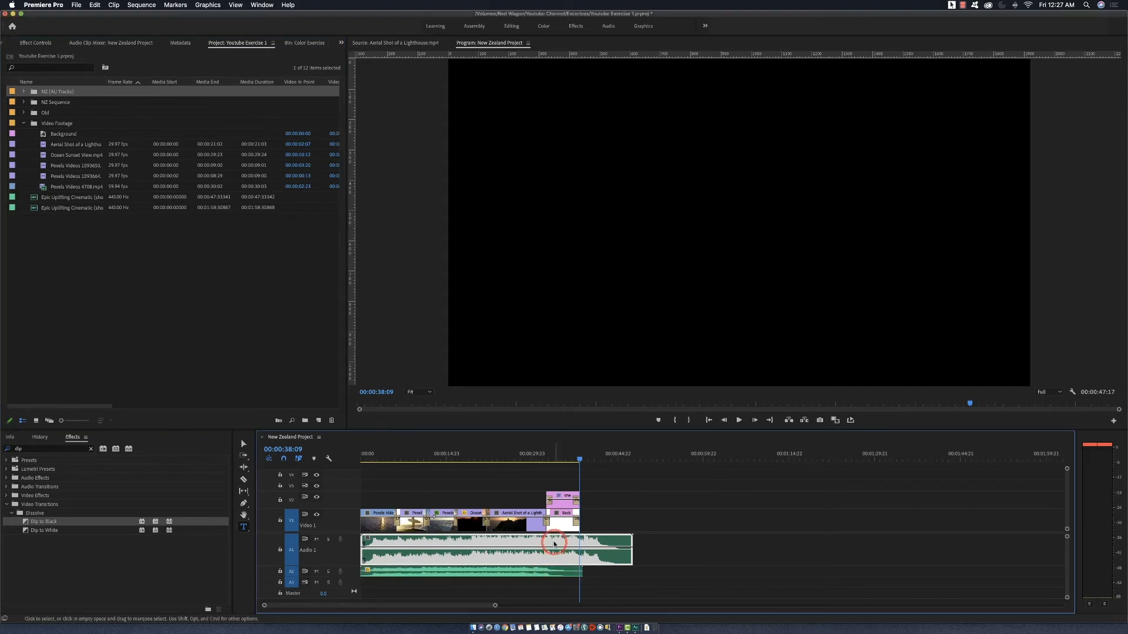
drag(554, 543, 954, 555)
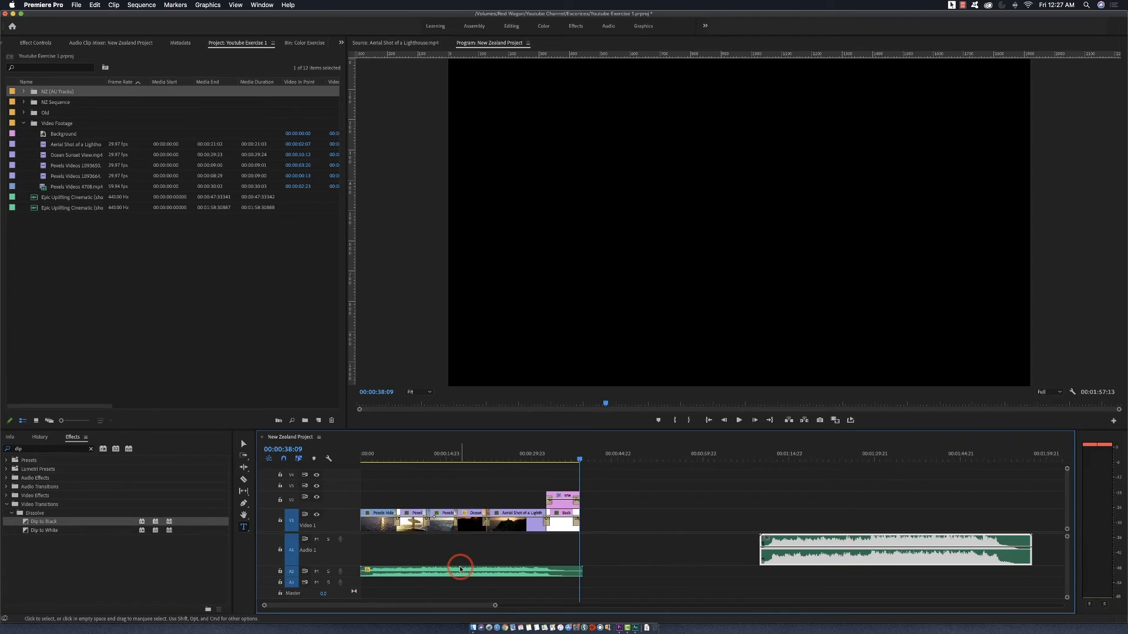
drag(457, 567, 448, 510)
Play the sequence from 00:00:27:10 to check how the remixed music ends with the closing title
click(518, 459)
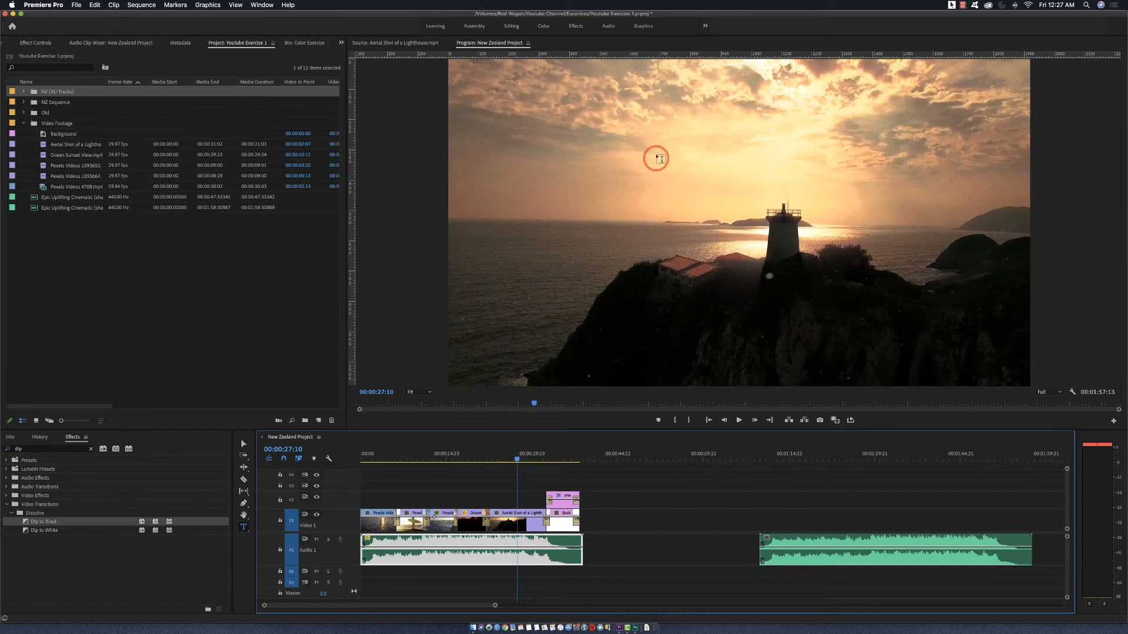
click(705, 27)
click(706, 27)
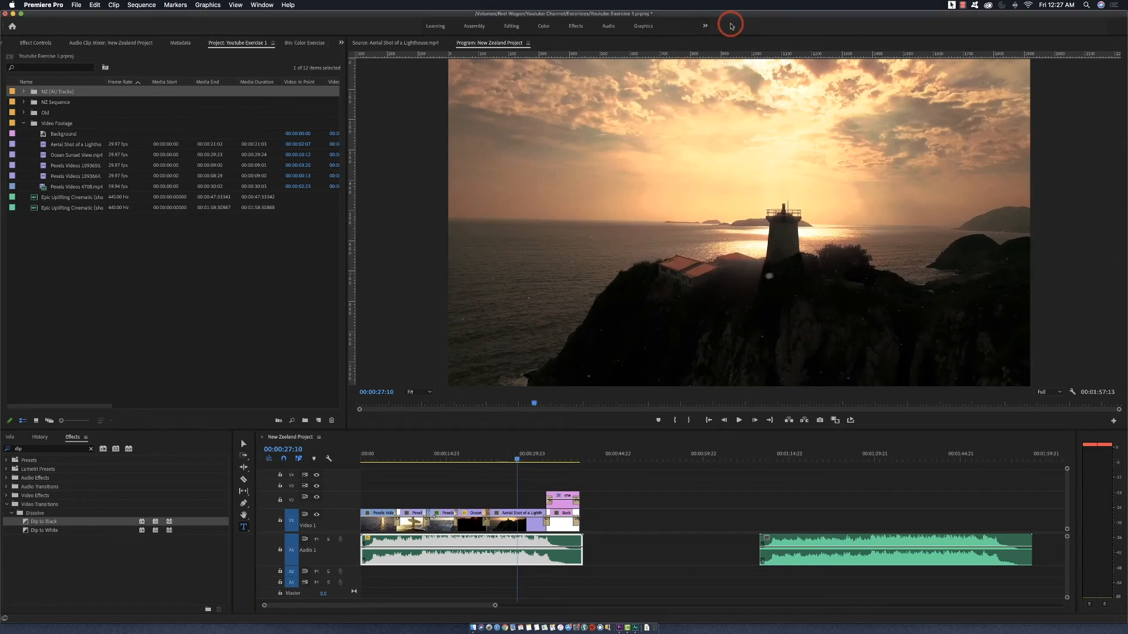
key(space)
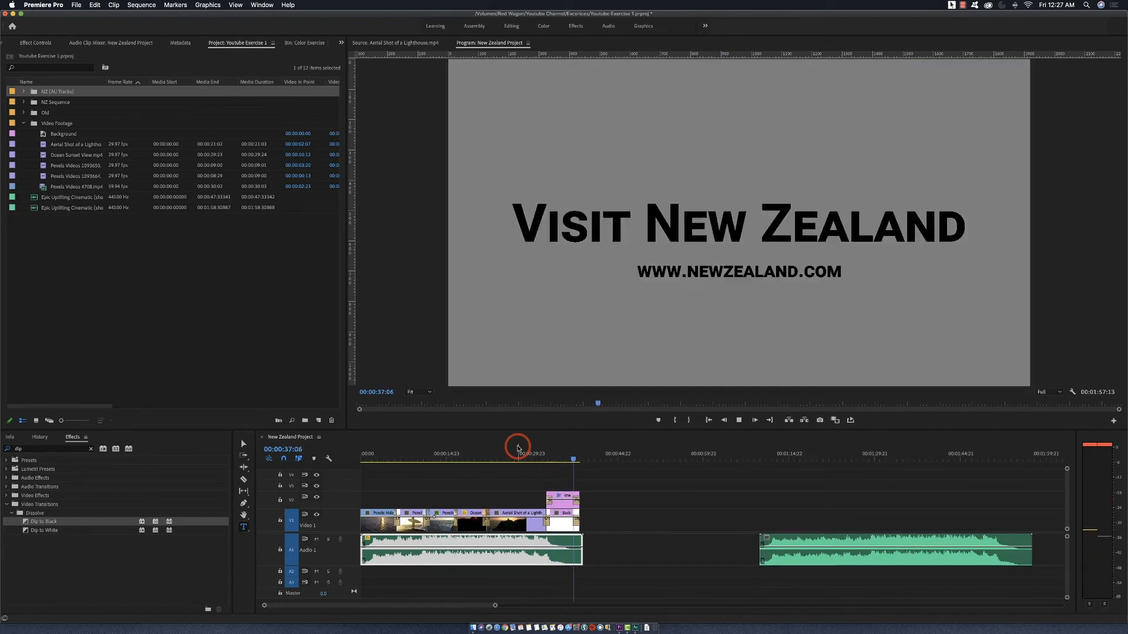
click(548, 457)
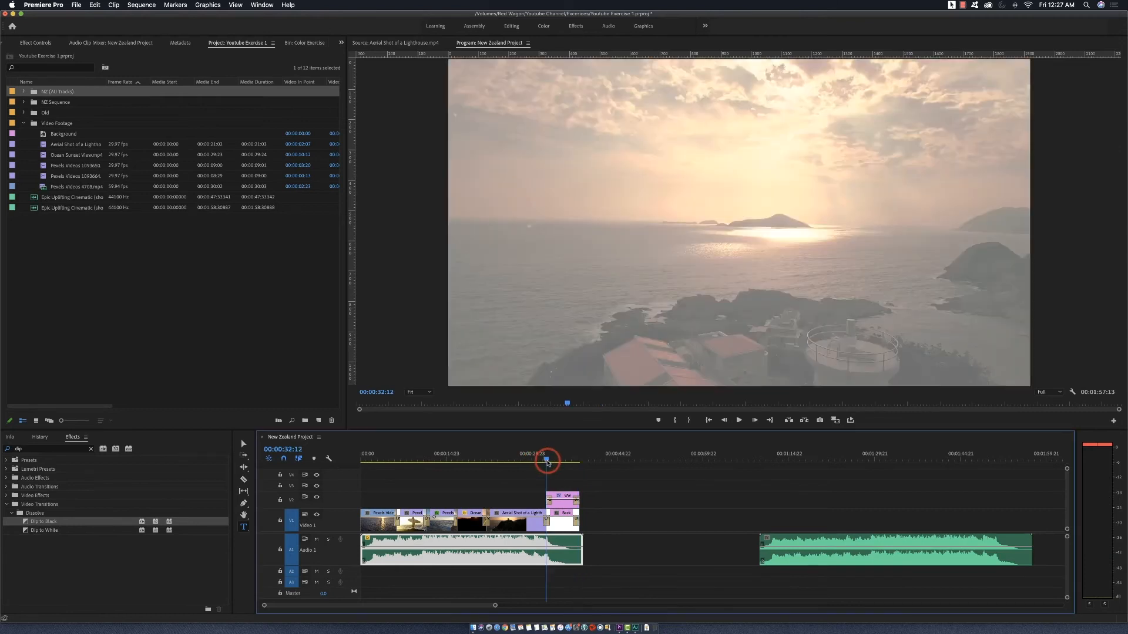
mouse_move(552, 462)
mouse_down()
mouse_move(517, 455)
mouse_move(549, 453)
mouse_move(534, 454)
mouse_up()
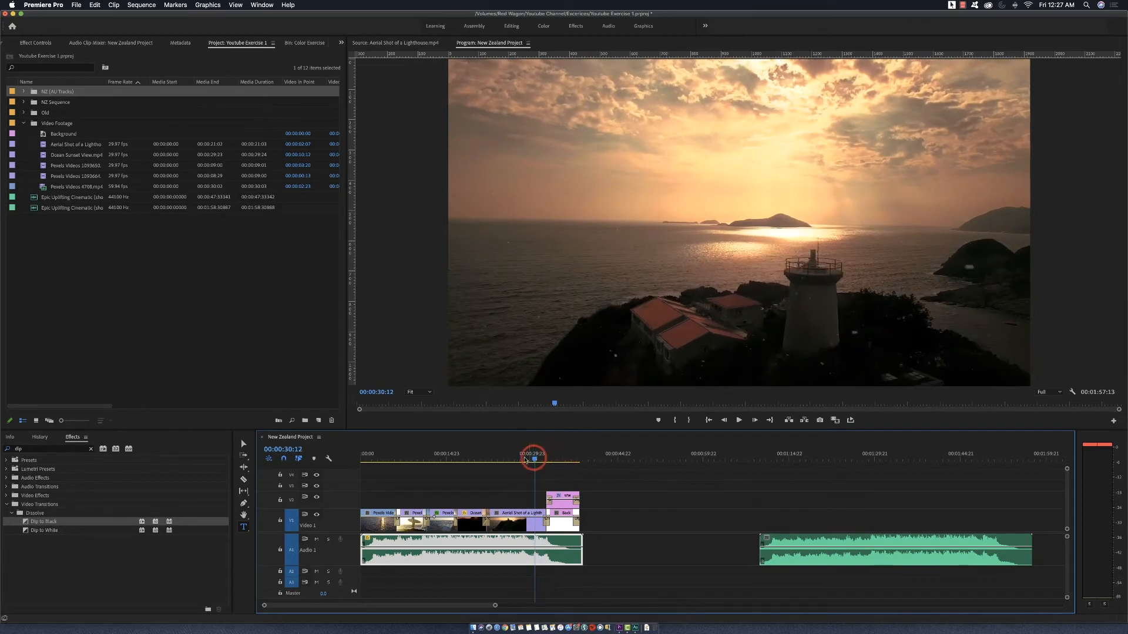
Apply a Dip to Black transition to the start of the first clip on Video 1 and adjust its duration
click(383, 458)
drag(389, 458, 361, 457)
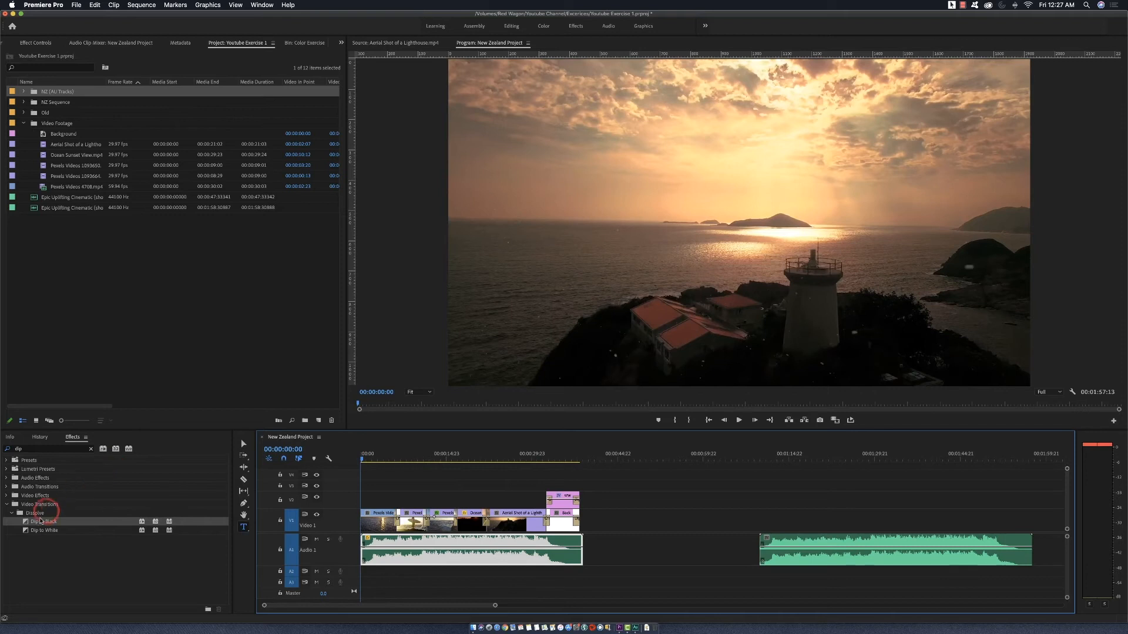
drag(26, 522, 366, 514)
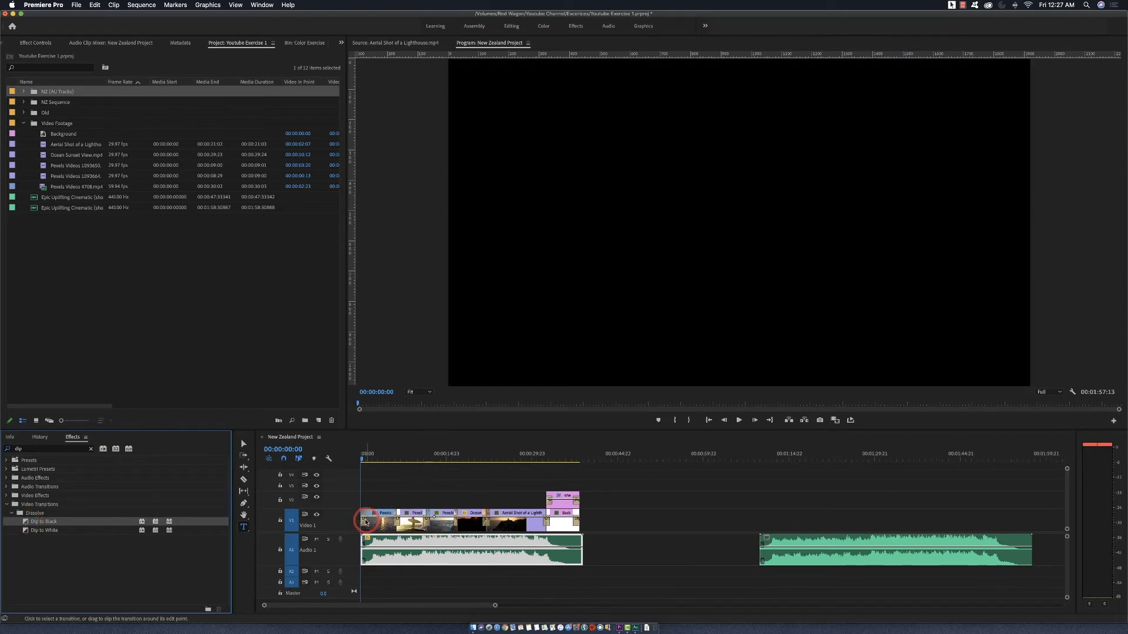
drag(496, 605, 440, 604)
drag(366, 521, 450, 547)
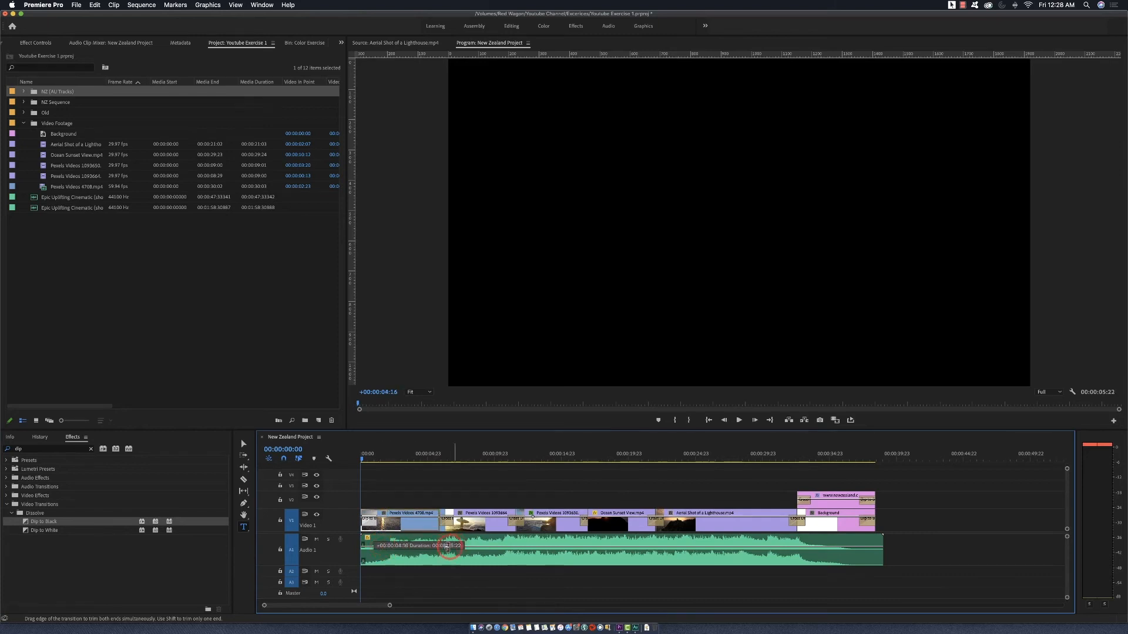
drag(429, 547, 367, 523)
Play the opening from 00:00:00:00 and the section around the end title to check the transitions against the music
drag(371, 458, 353, 463)
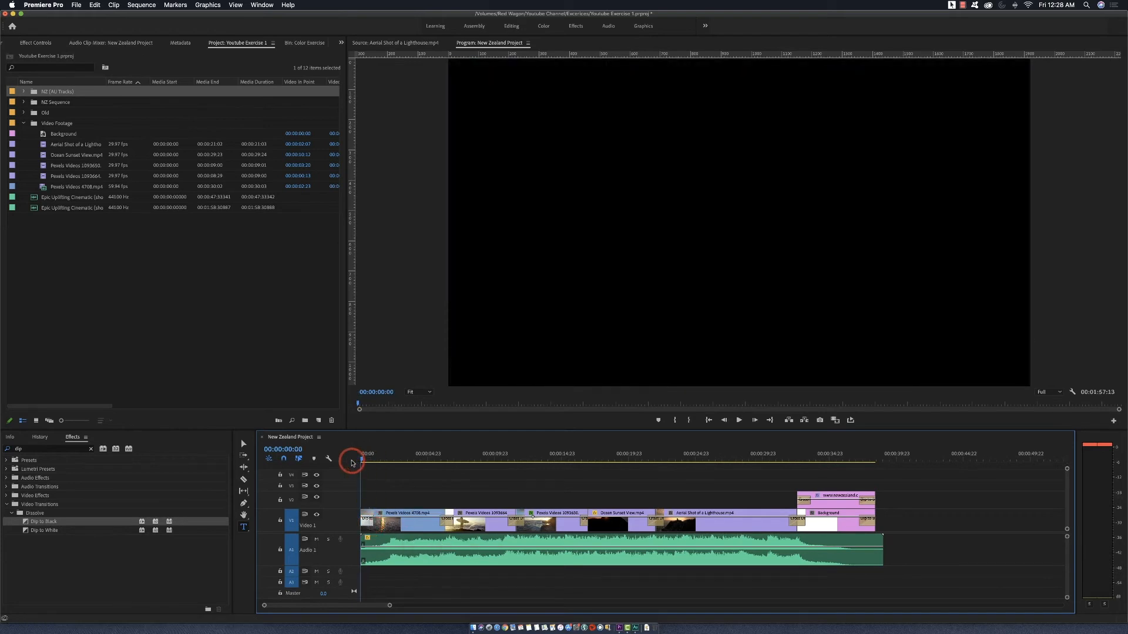
key(space)
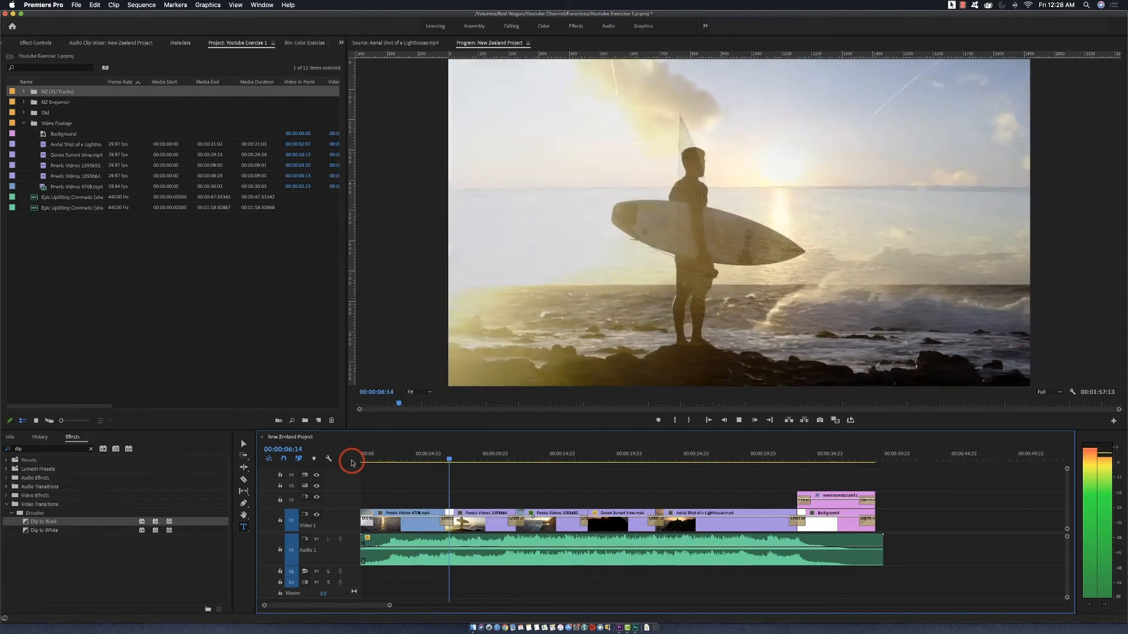
key(space)
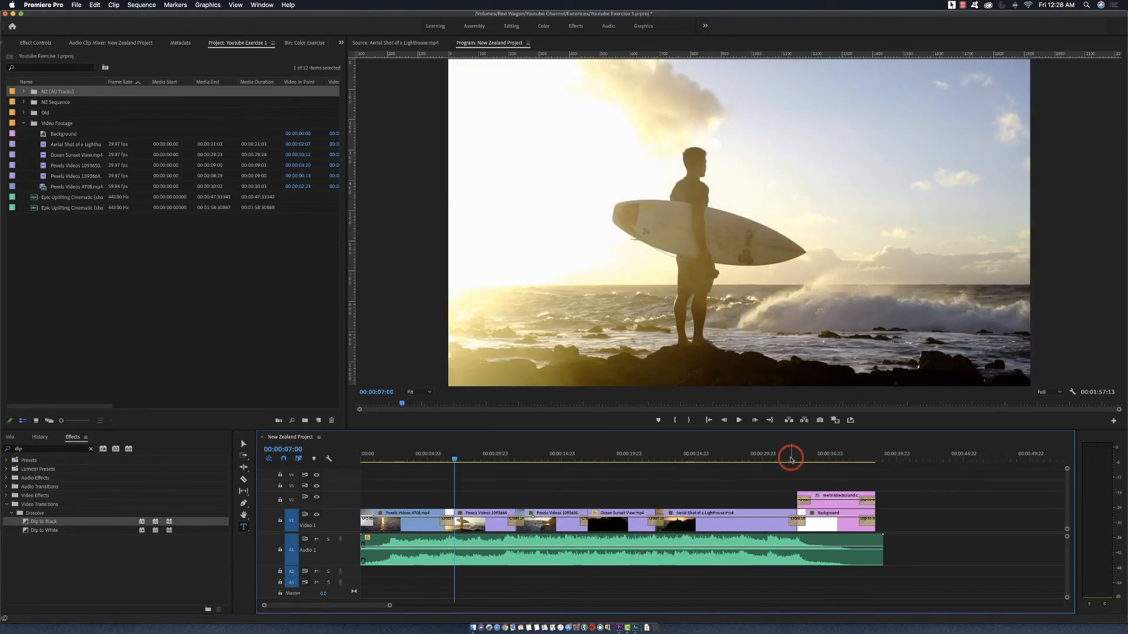
click(790, 460)
key(space)
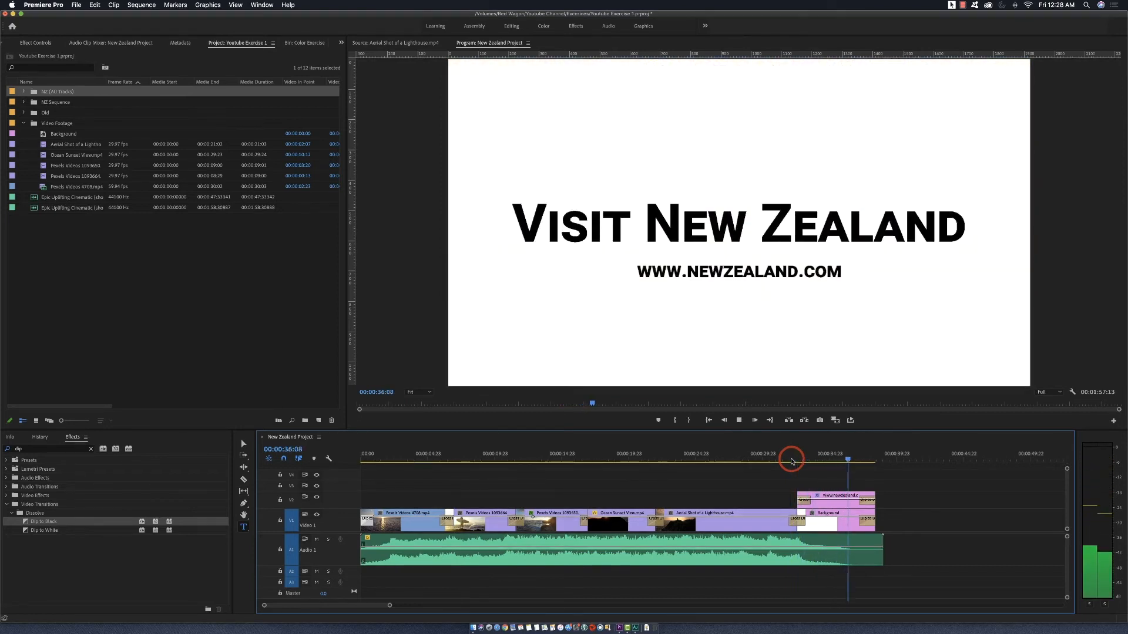
key(space)
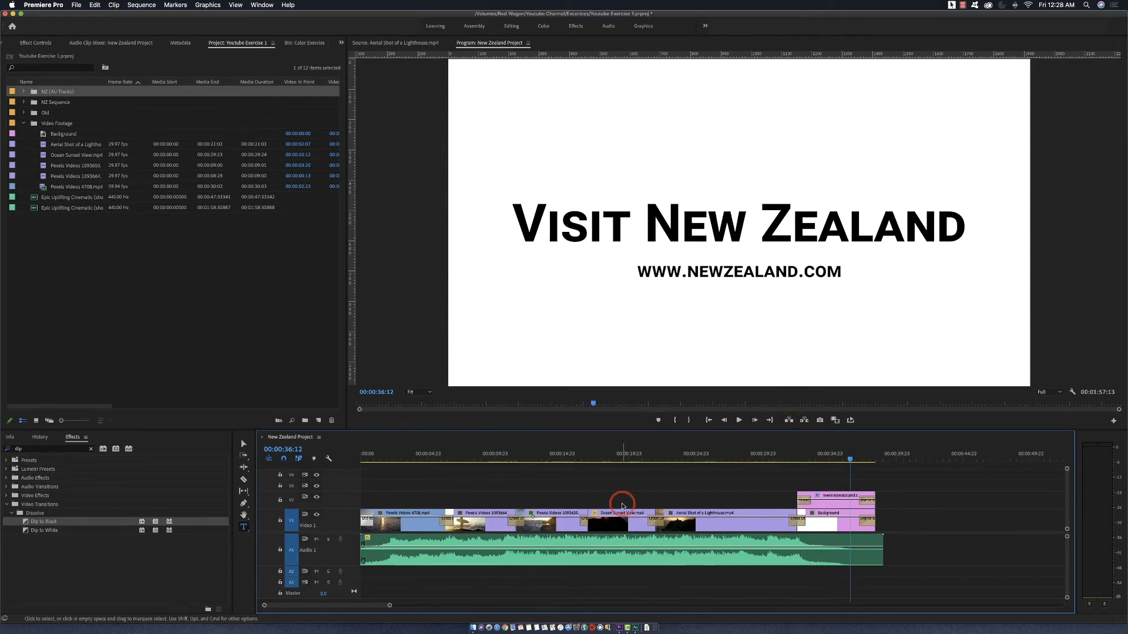
Mark an Out point at the end of the remixed music, 00:00:39:00
click(883, 456)
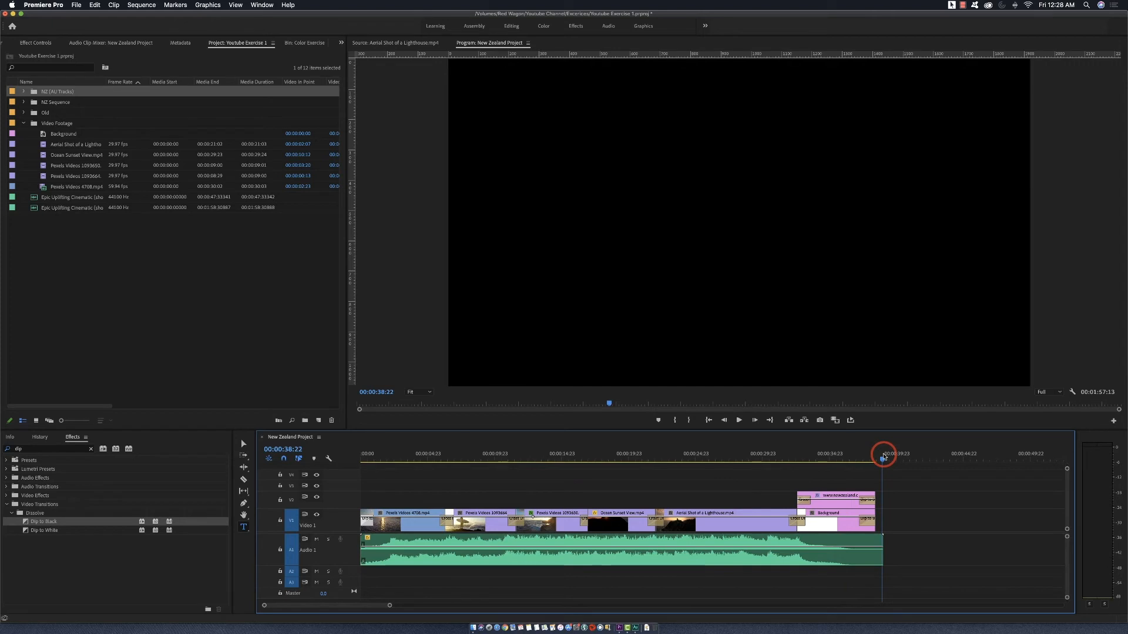
drag(883, 457, 884, 457)
key(o)
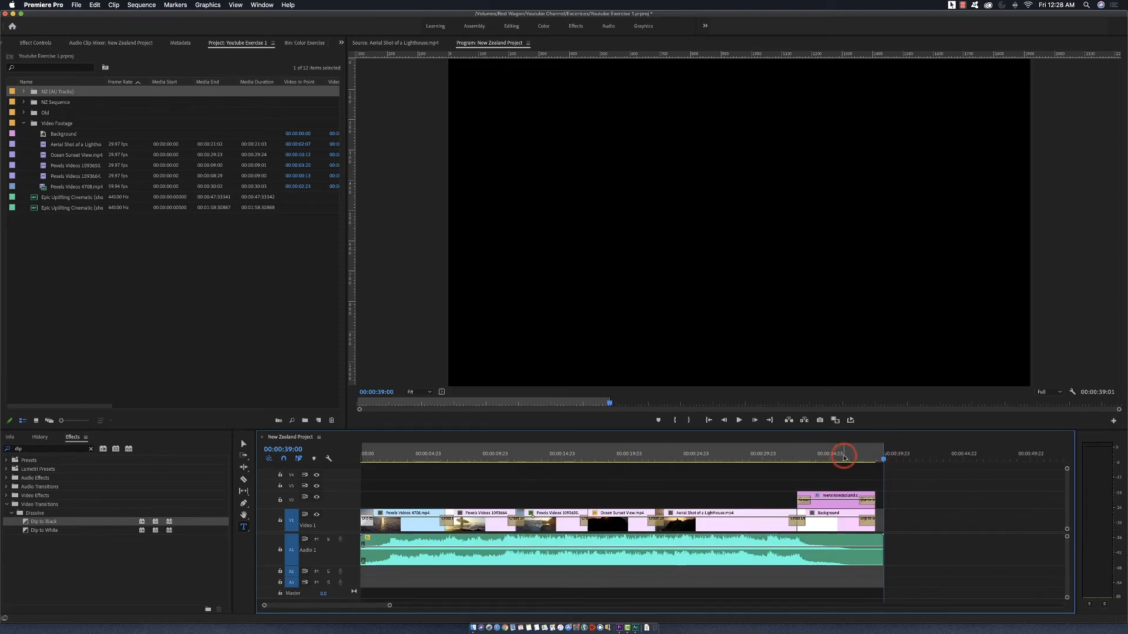
Clear the sequence's In and Out points
drag(389, 606, 592, 605)
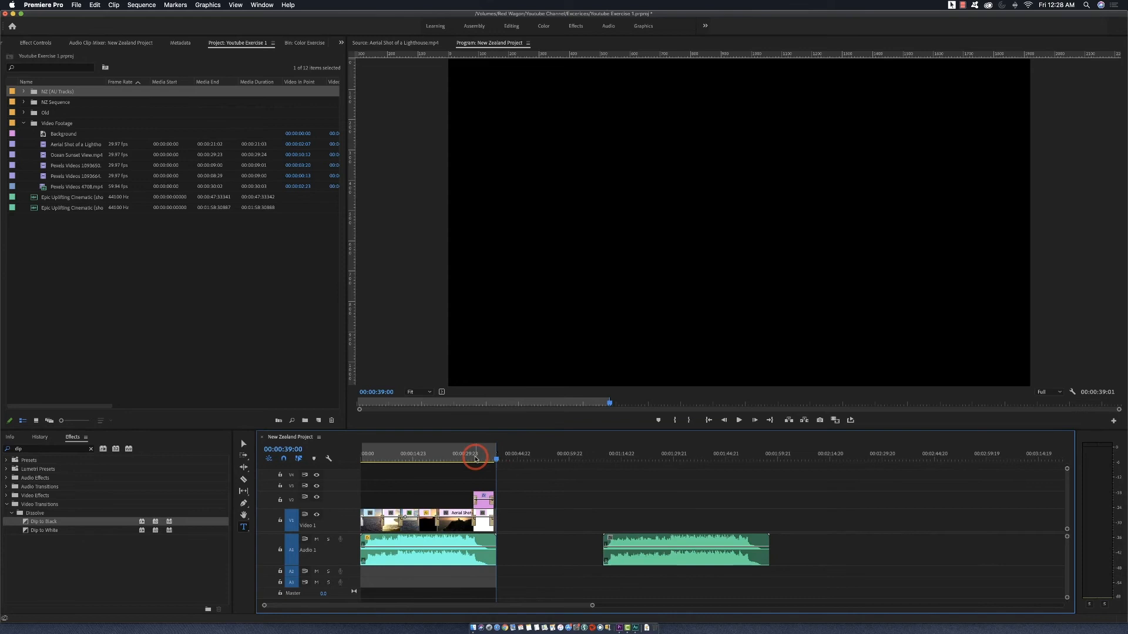
right_click(476, 458)
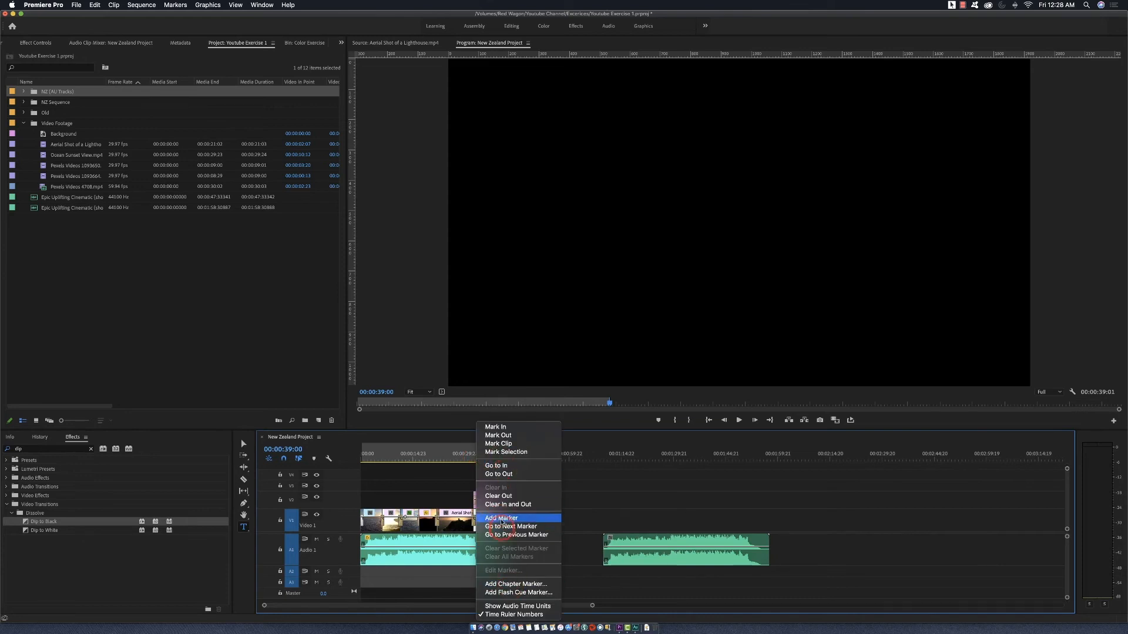
click(500, 505)
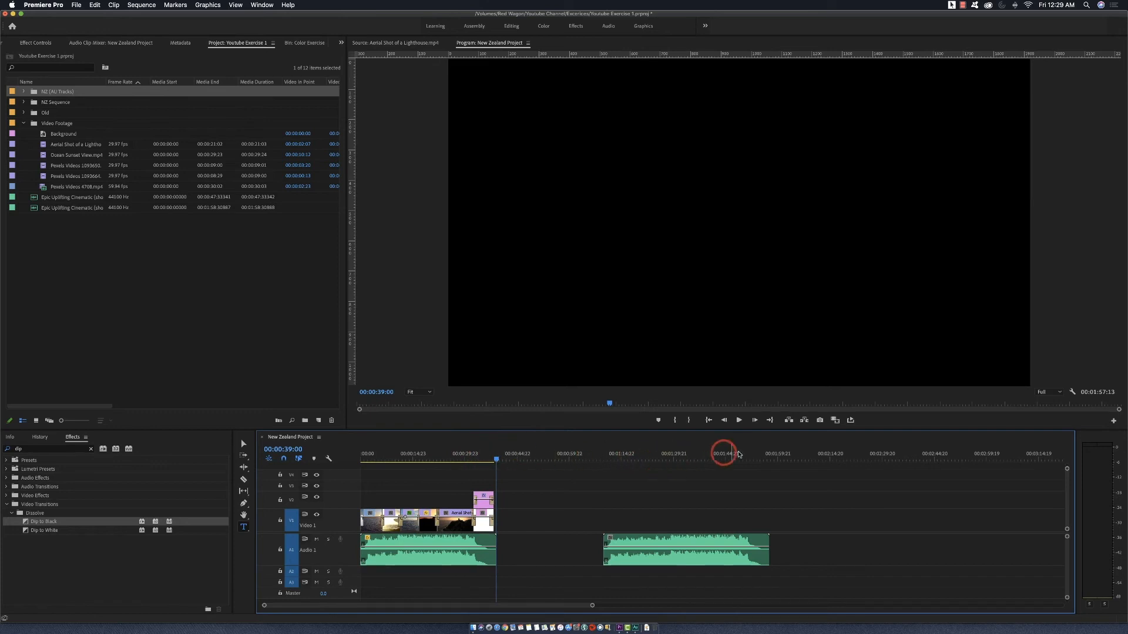
Set the sequence's Out point at 00:00:39:00, where the remixed music ends, and save the project
drag(498, 459, 555, 461)
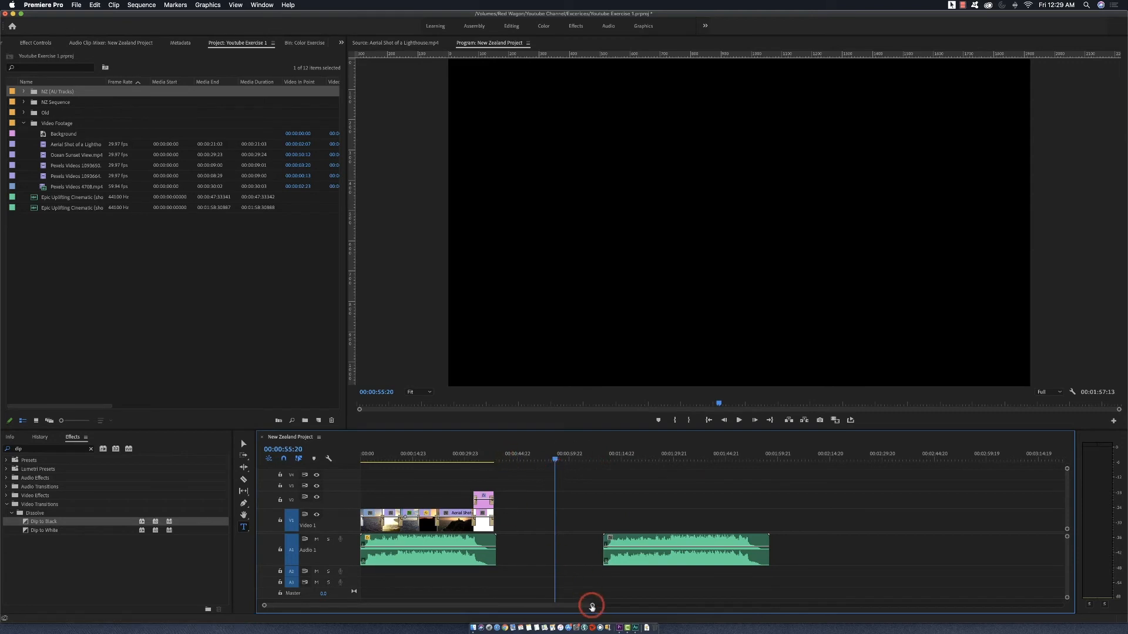
scroll(566, 604, up, 3)
scroll(522, 609, up, 1)
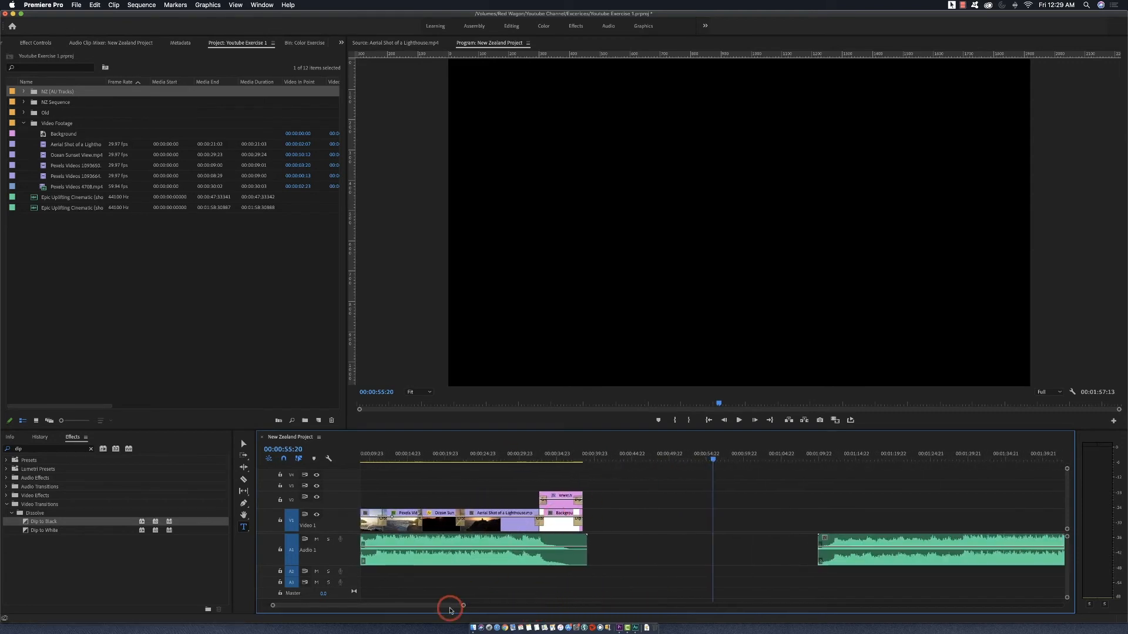
drag(418, 609, 395, 600)
click(650, 457)
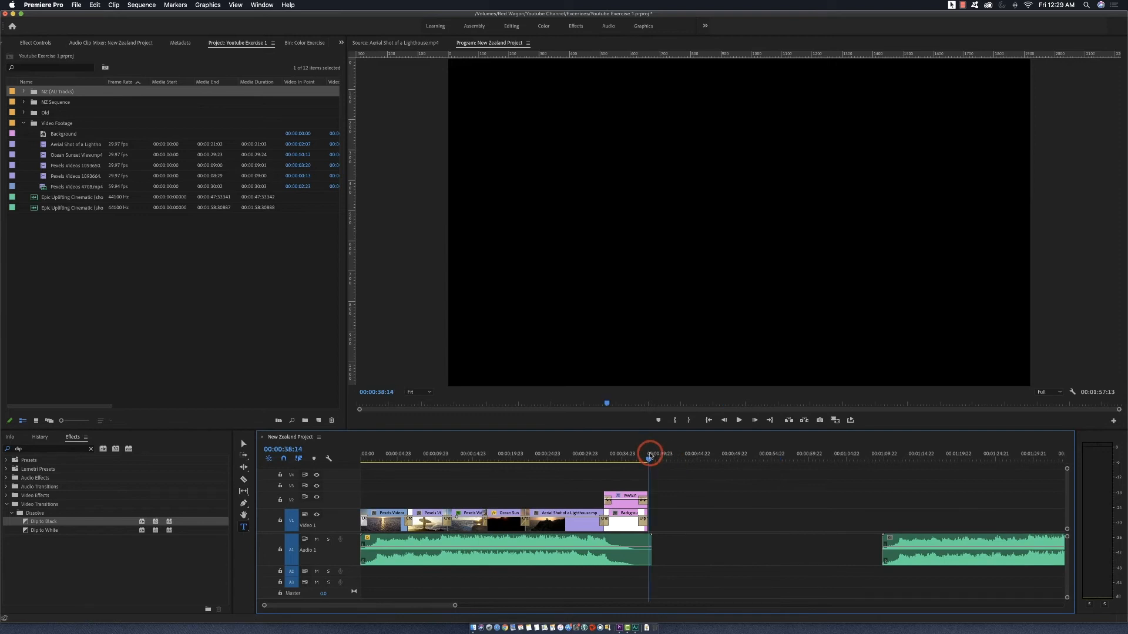
drag(649, 458, 652, 457)
key(o)
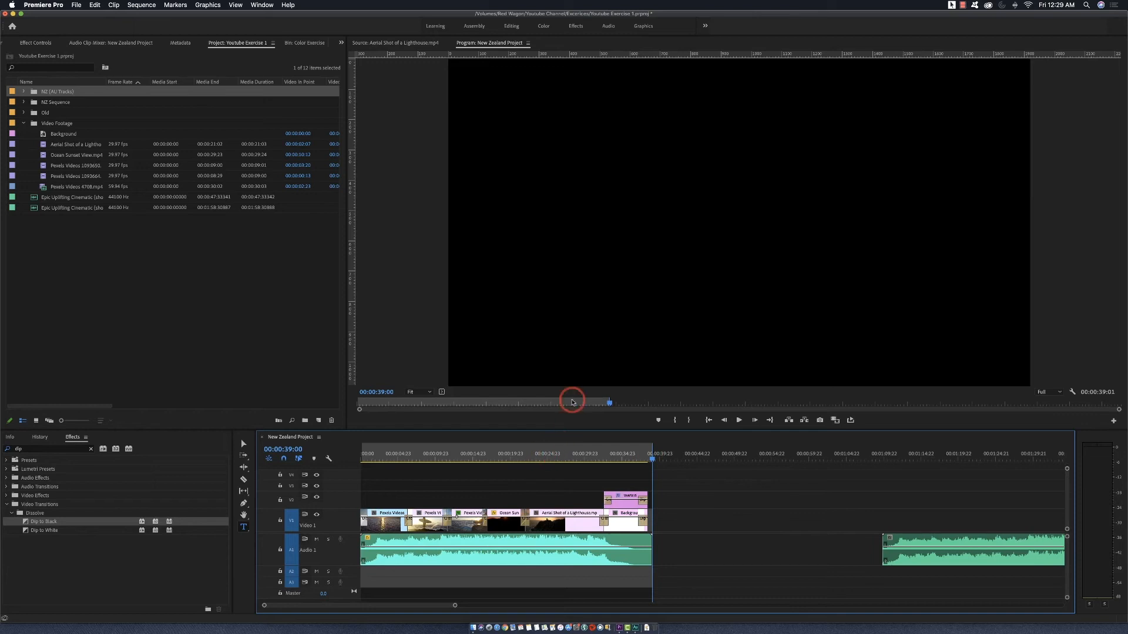
key(super+s)
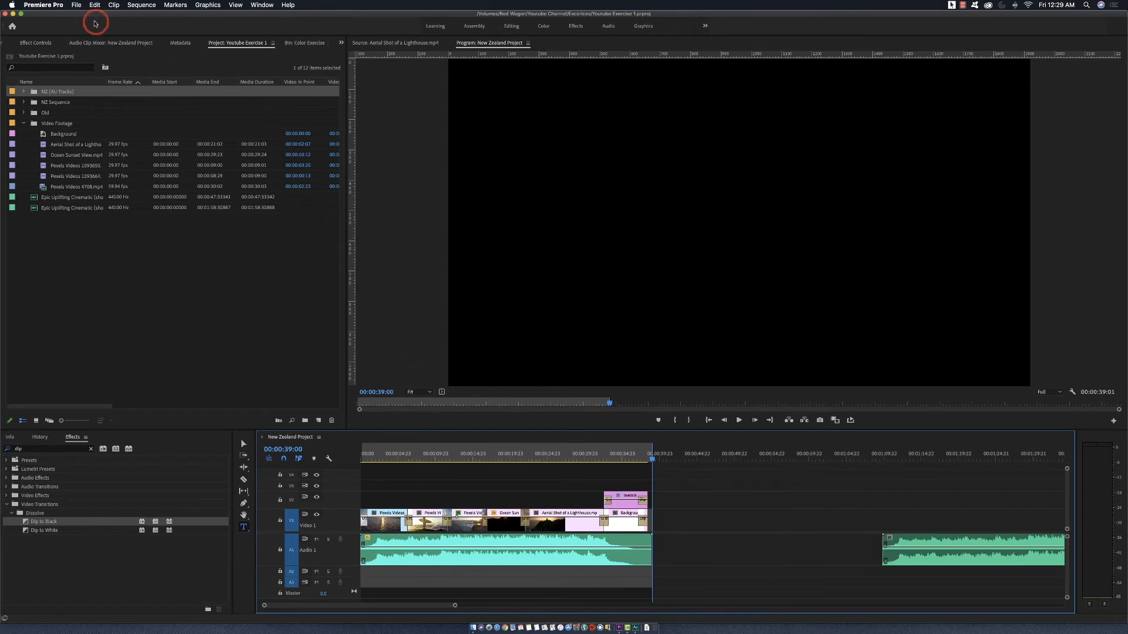
click(204, 441)
click(468, 50)
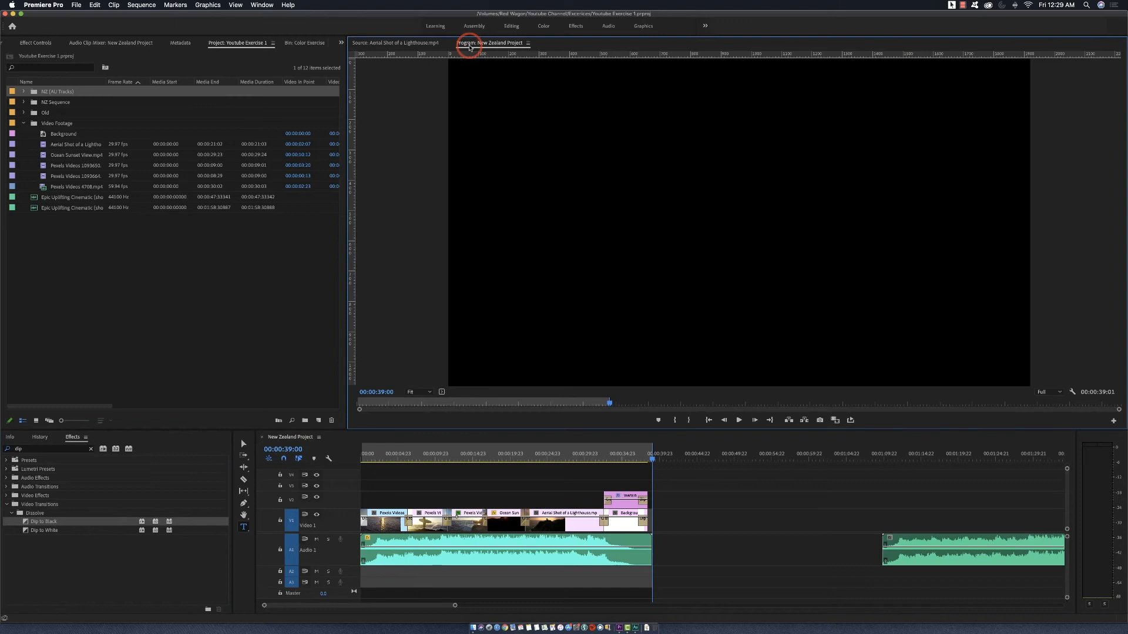
click(303, 442)
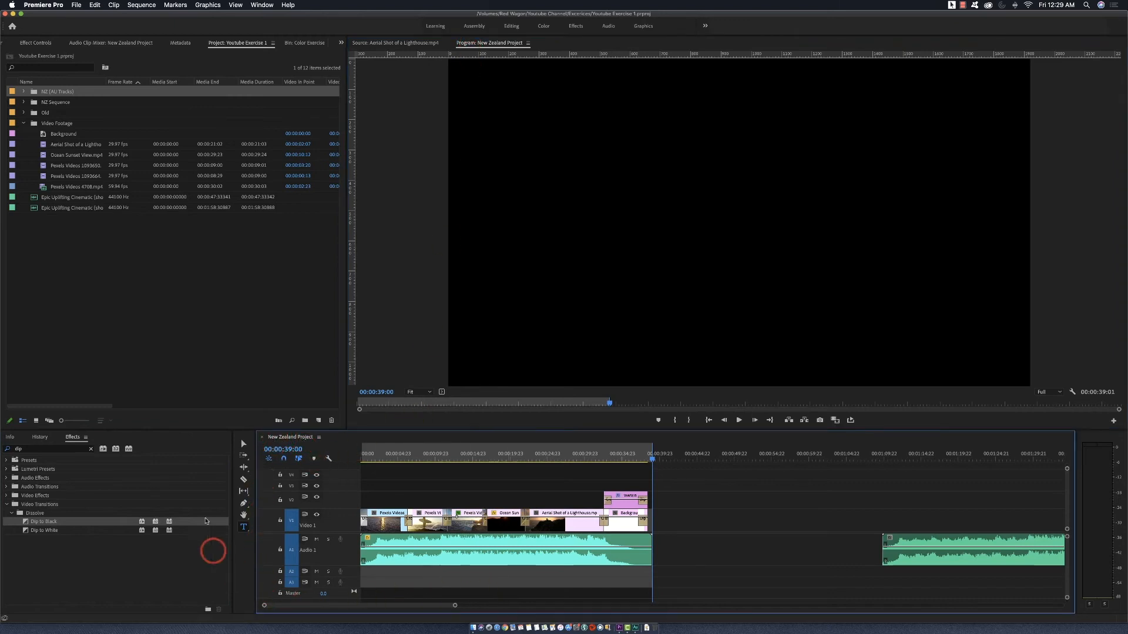
Switch to the Selection tool, park the playhead on the lighthouse shot, and open the media export settings for the New Zealand Project sequence
click(243, 444)
click(300, 439)
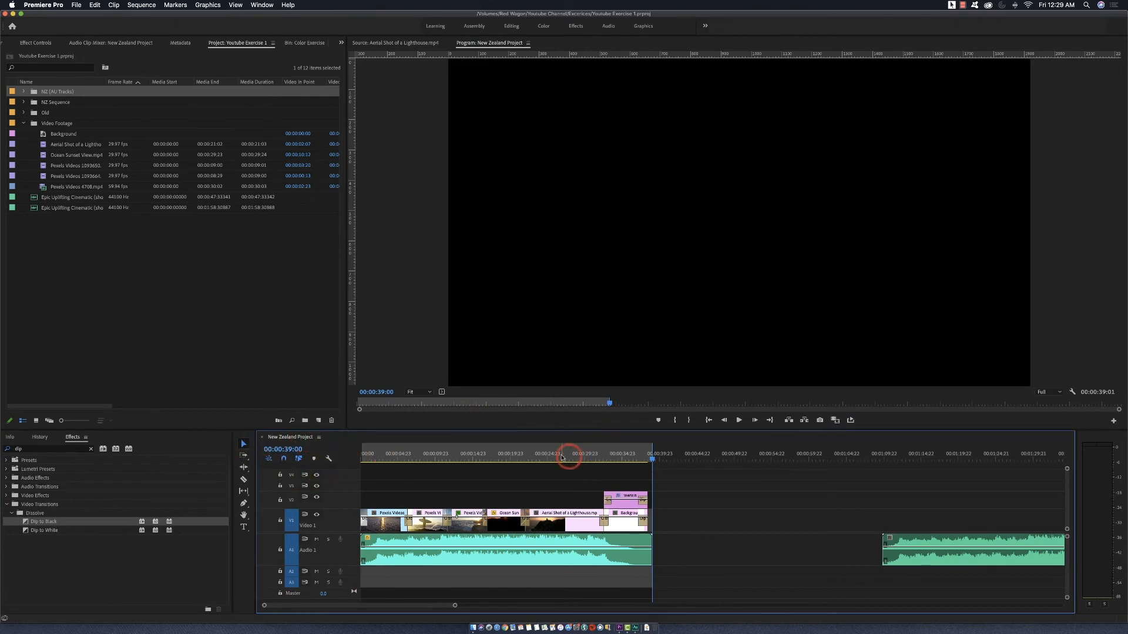
click(543, 460)
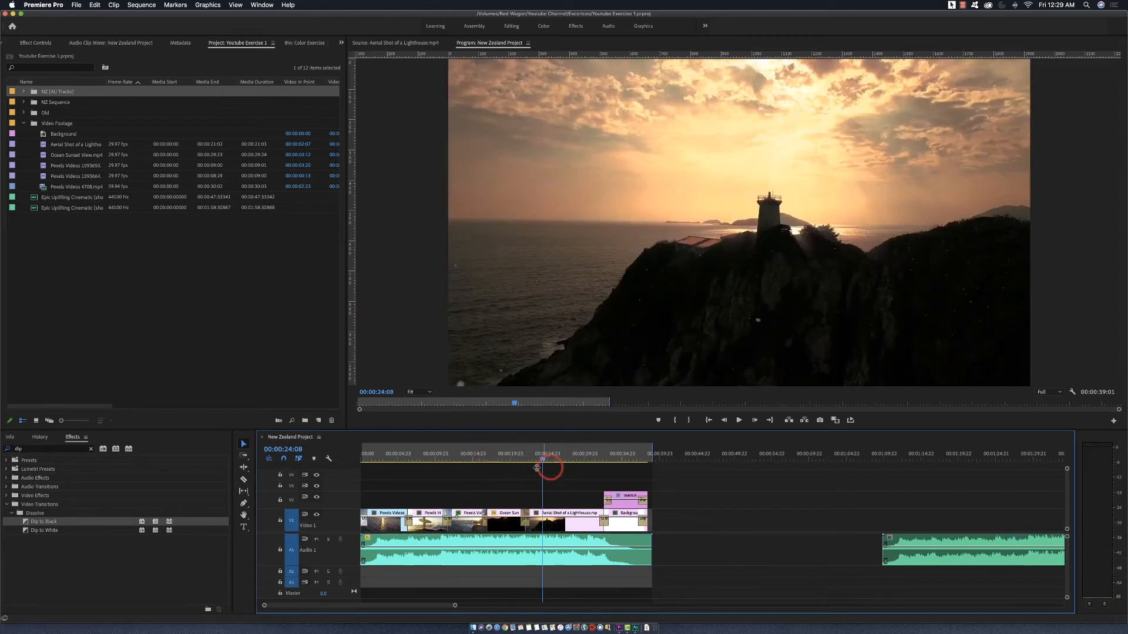
click(662, 459)
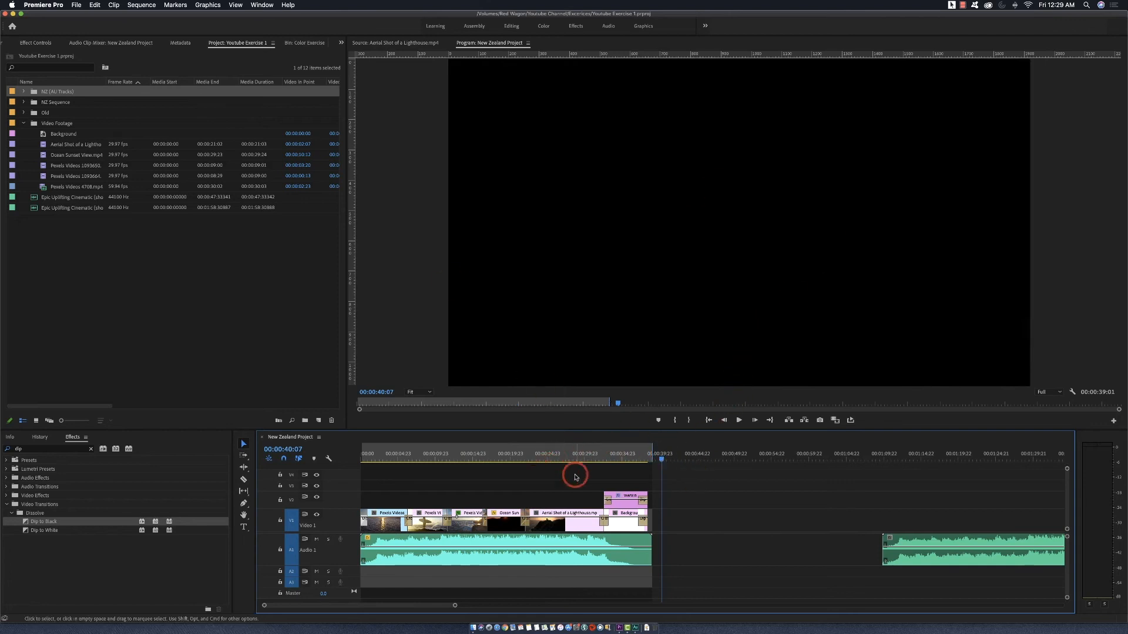
click(539, 457)
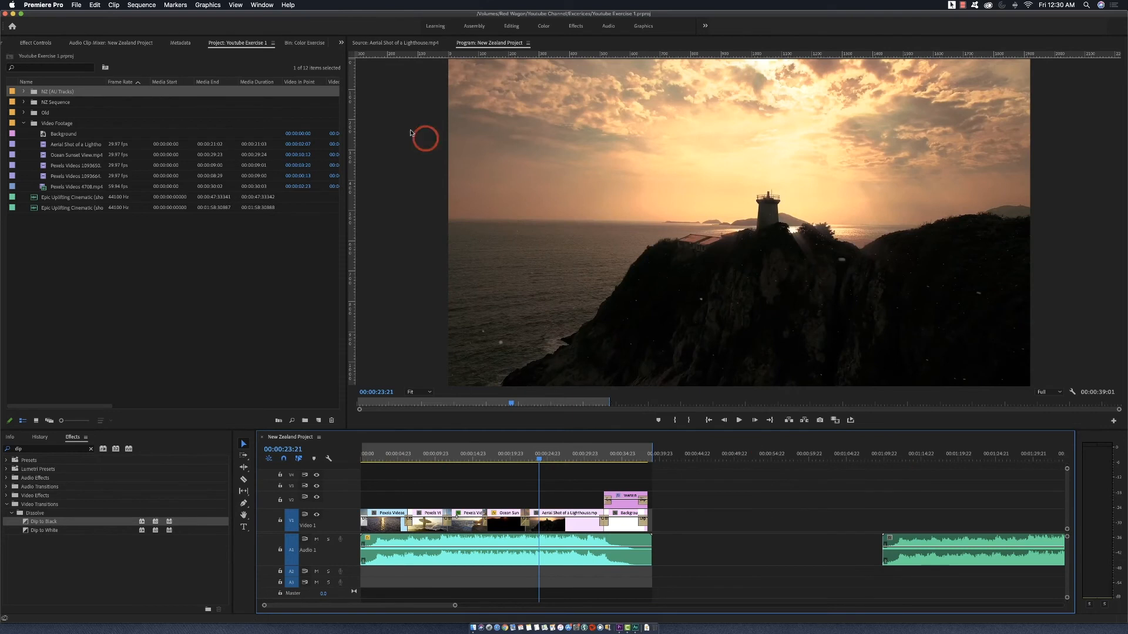
click(77, 6)
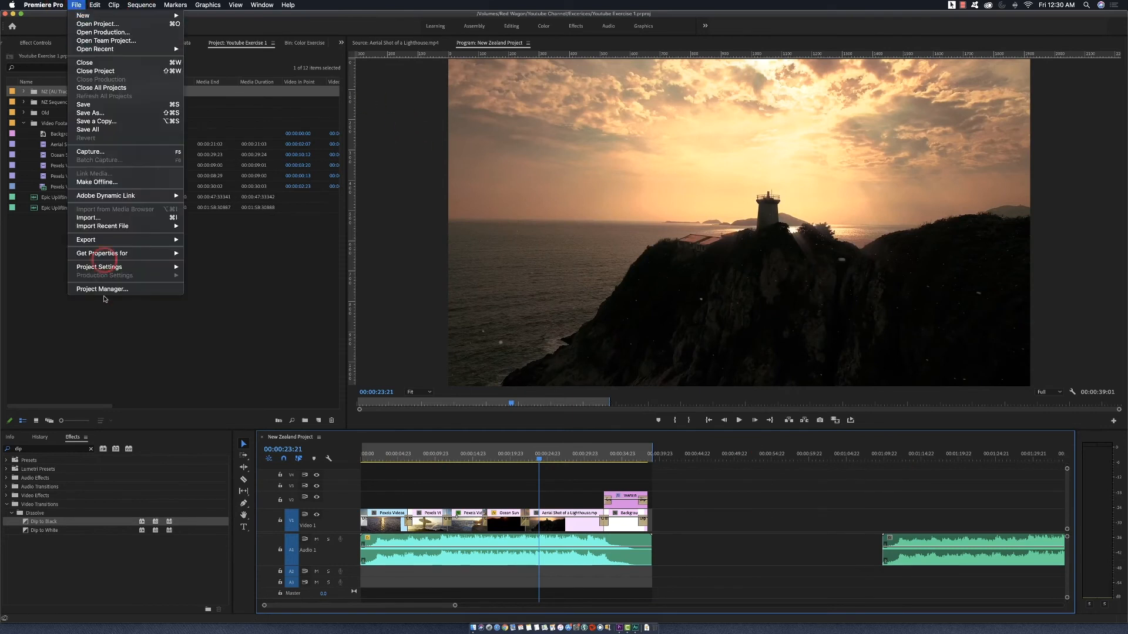
click(203, 239)
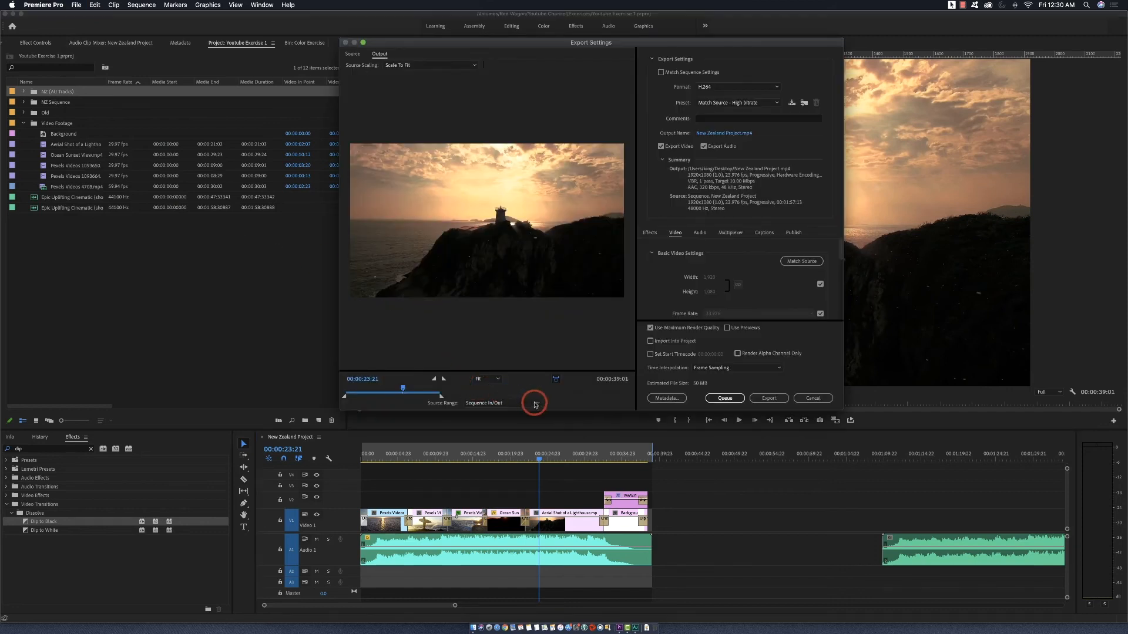
Try Entire Sequence as the export source range, and return it to Sequence In/Out
click(529, 403)
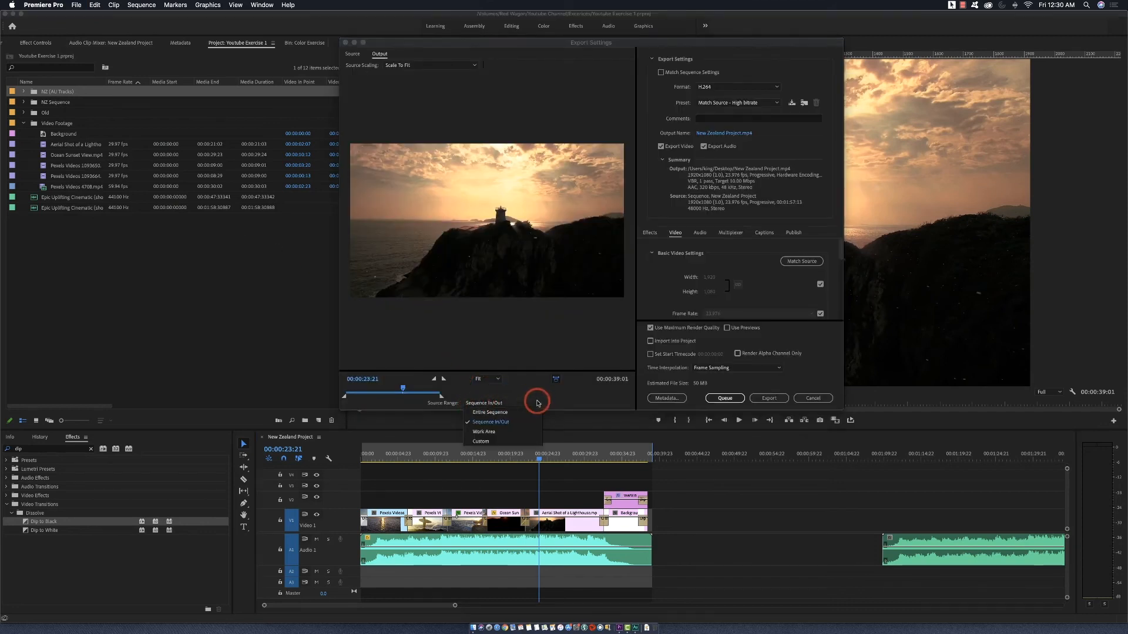
click(504, 413)
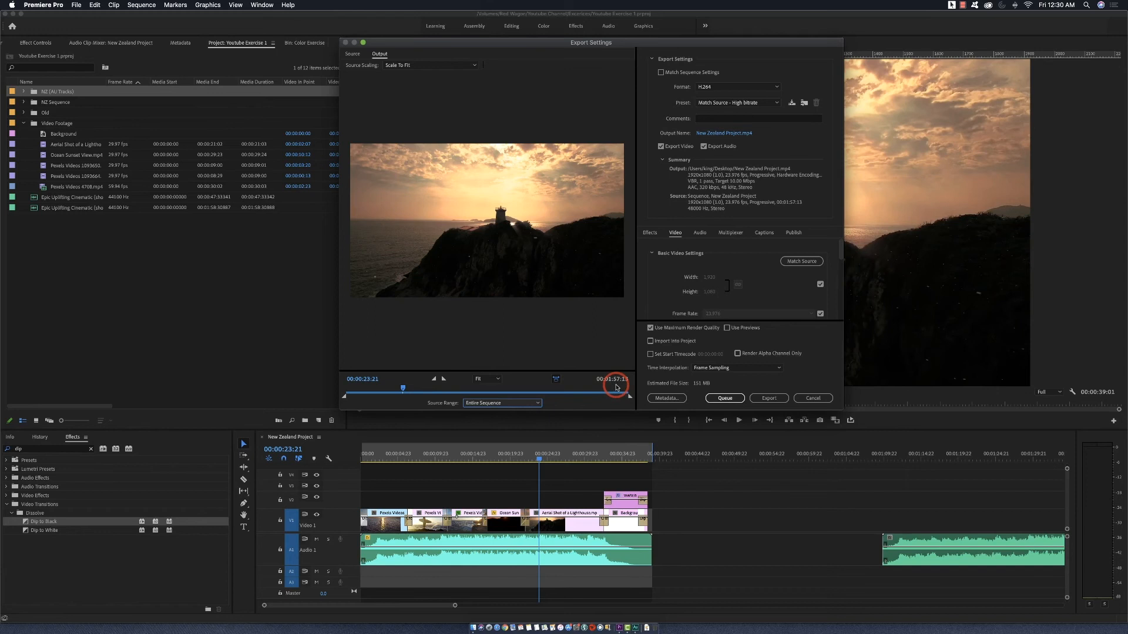
click(539, 404)
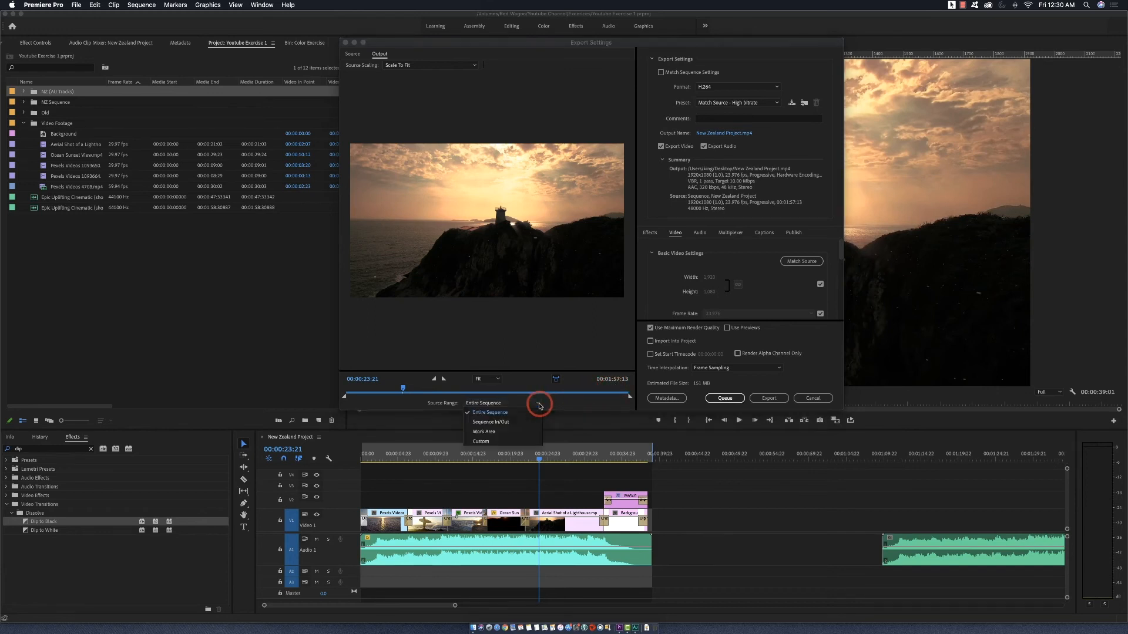
click(512, 423)
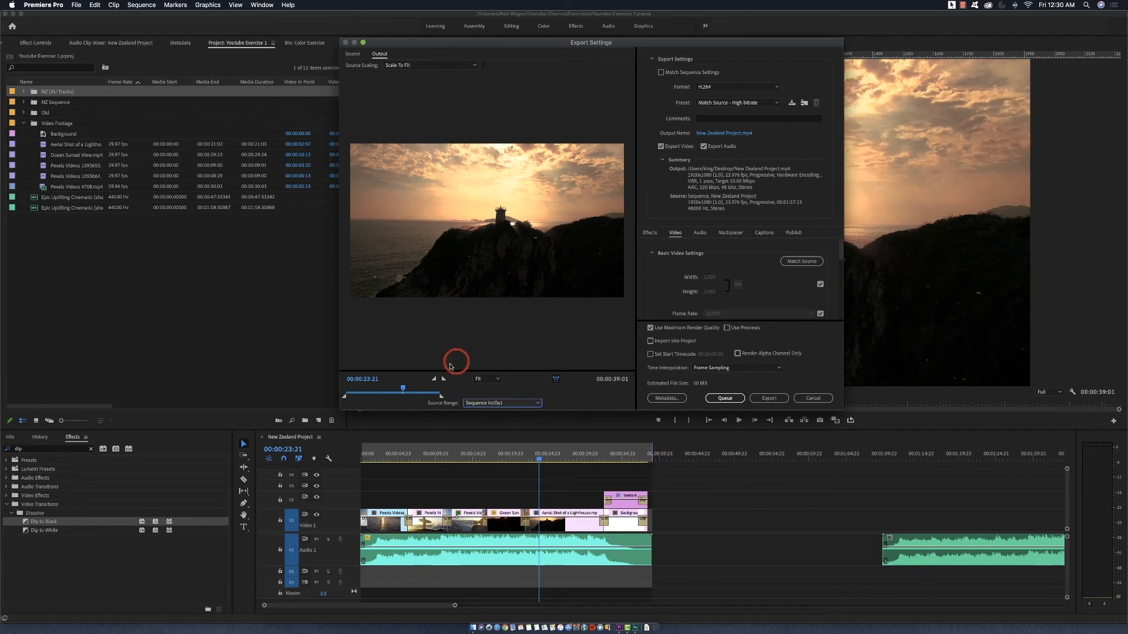
Preview the lighthouse frame at 00:00:29:03 in the export's source and output views
mouse_move(403, 388)
mouse_down()
mouse_move(365, 389)
mouse_move(416, 392)
mouse_up()
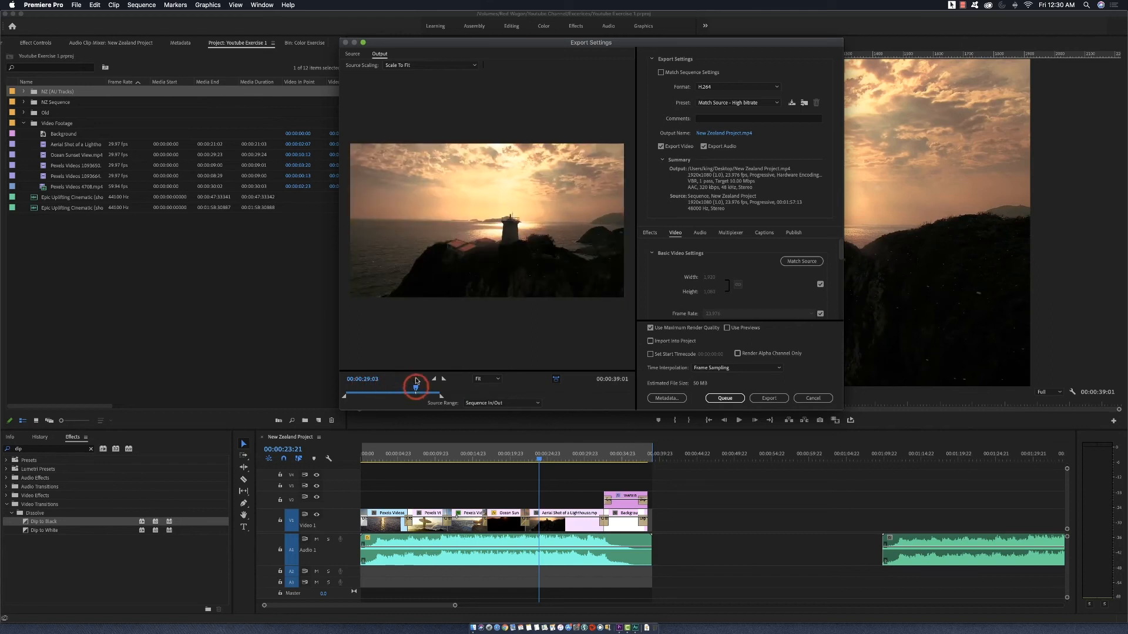
click(353, 54)
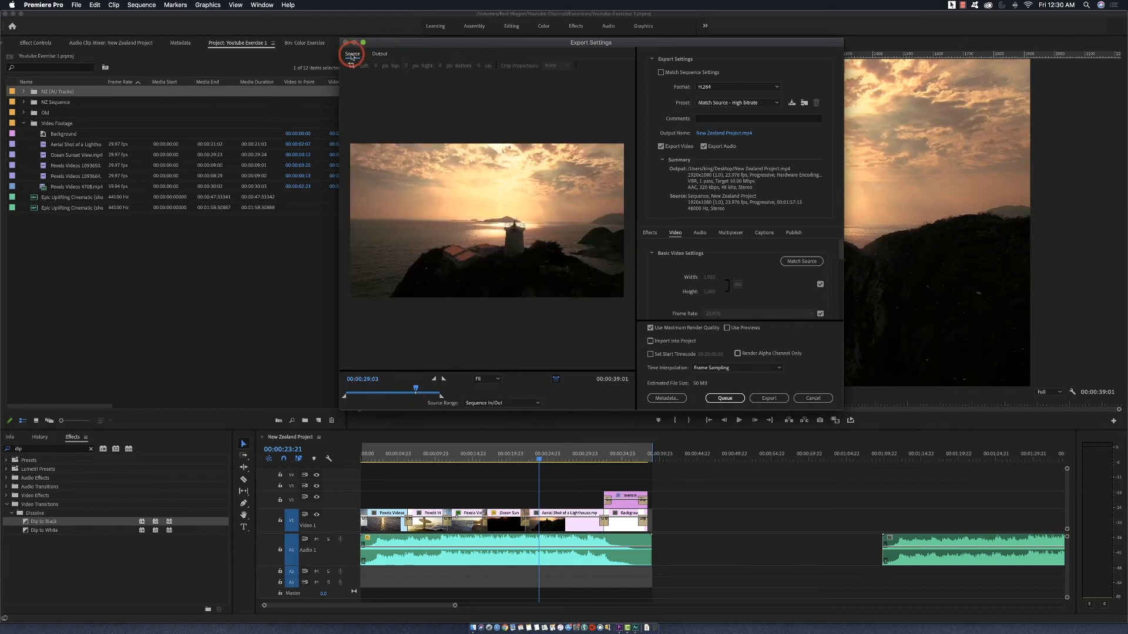
click(381, 54)
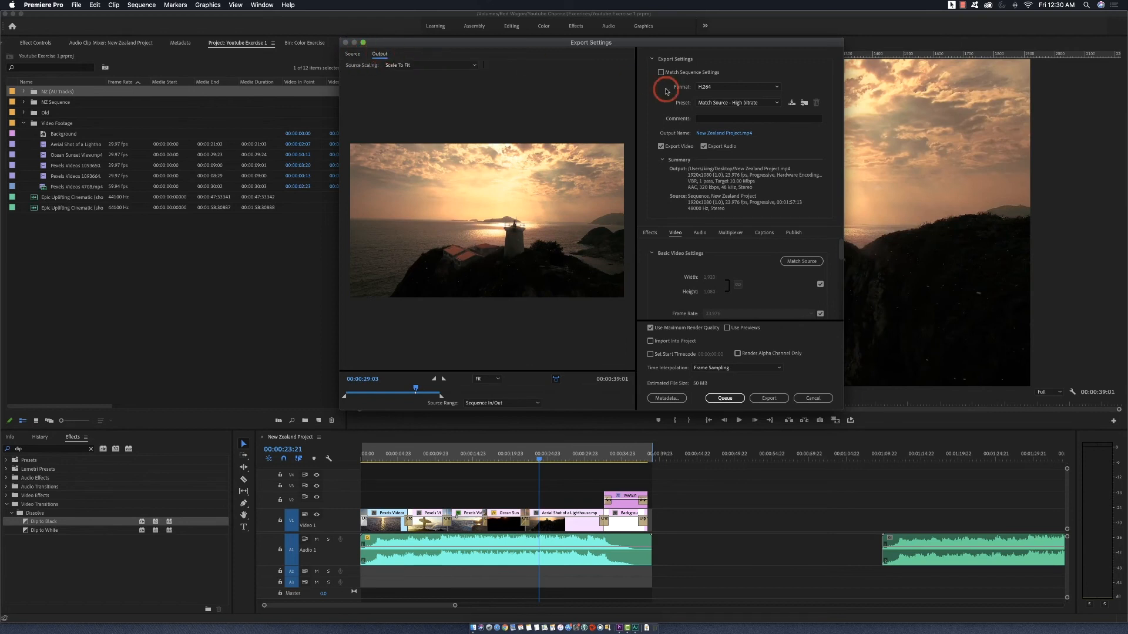
Keep H.264 as the export format and try the High Quality 1080p HD and Instagram Stories presets
click(779, 88)
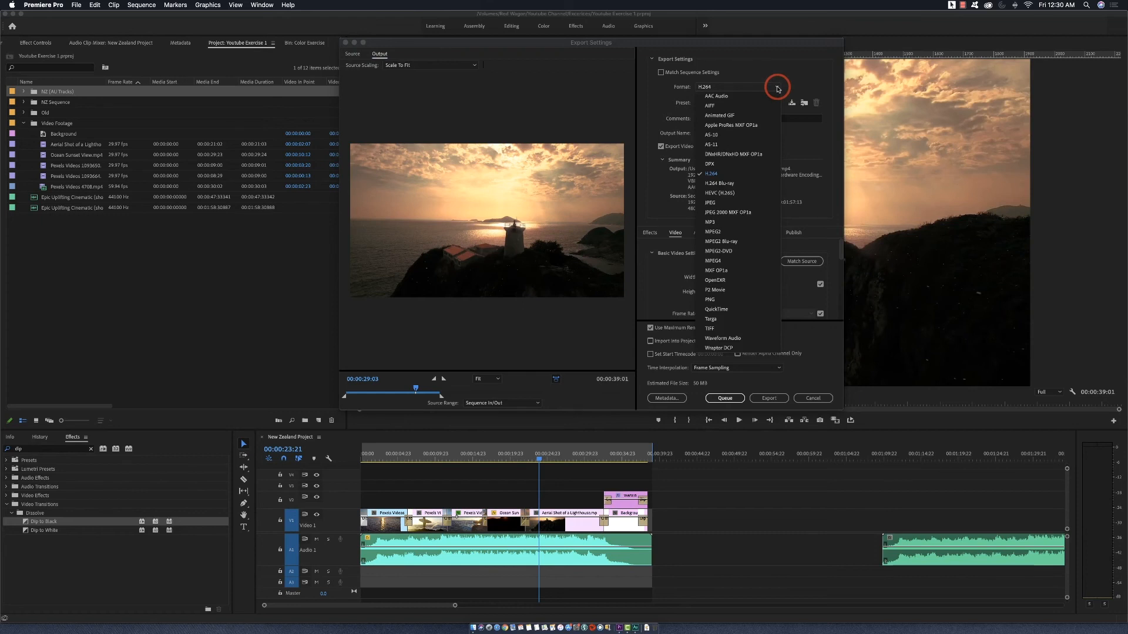
click(796, 82)
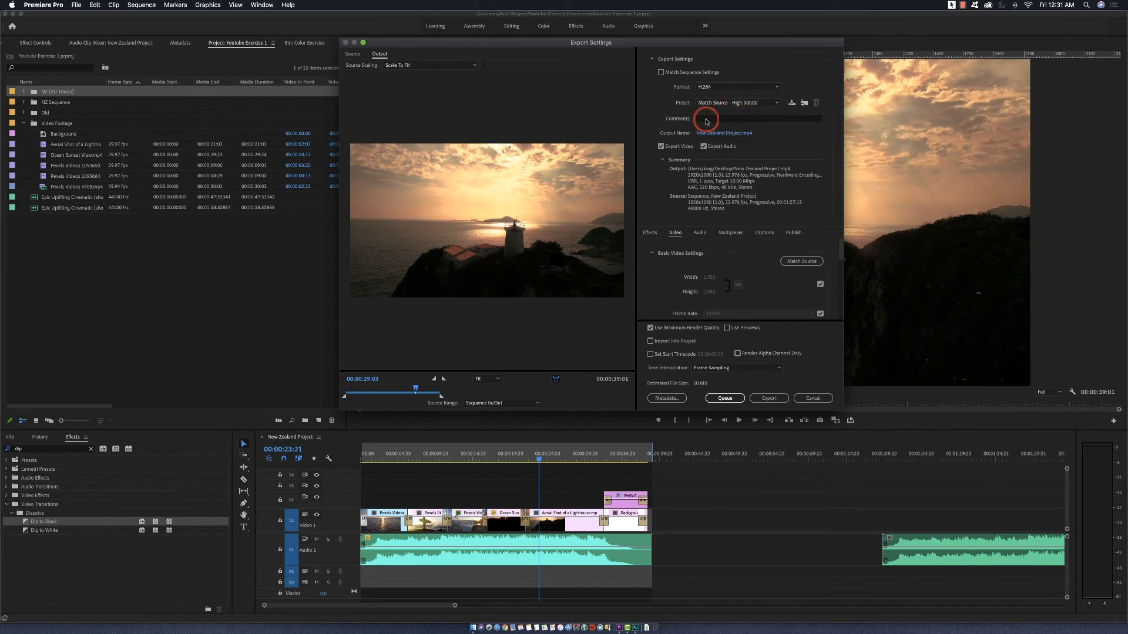
click(777, 104)
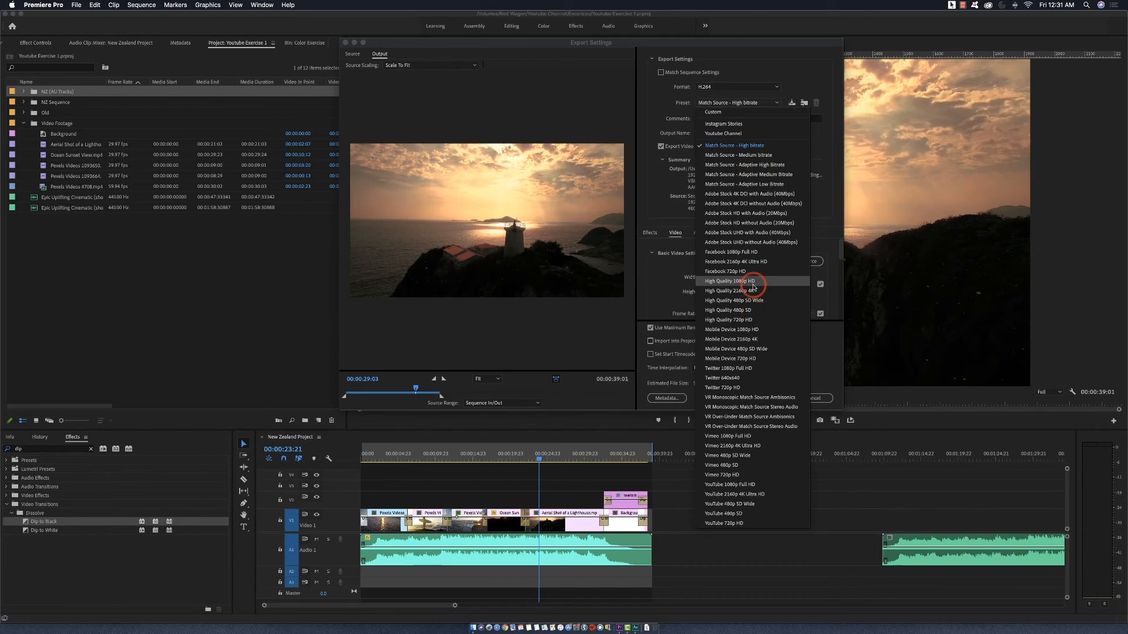
click(747, 281)
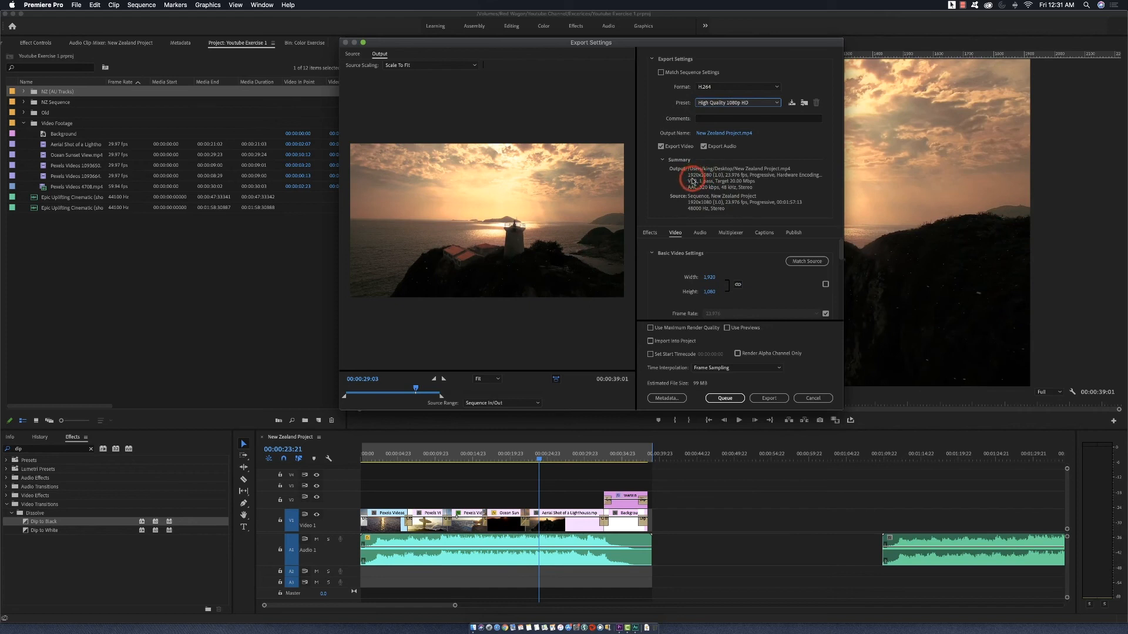
click(776, 104)
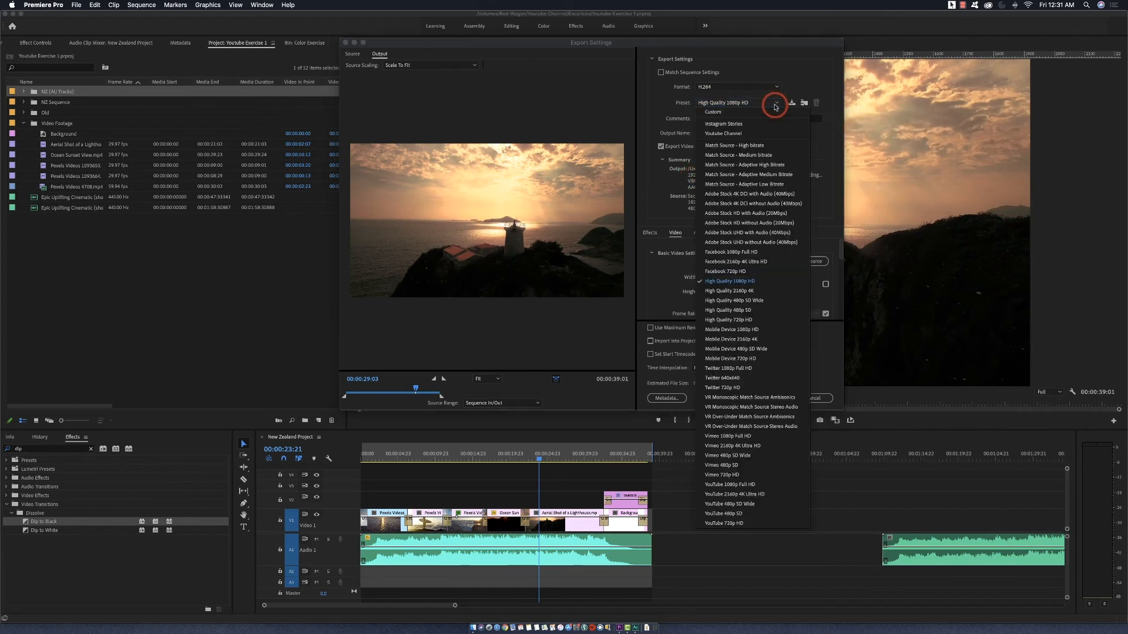
click(747, 125)
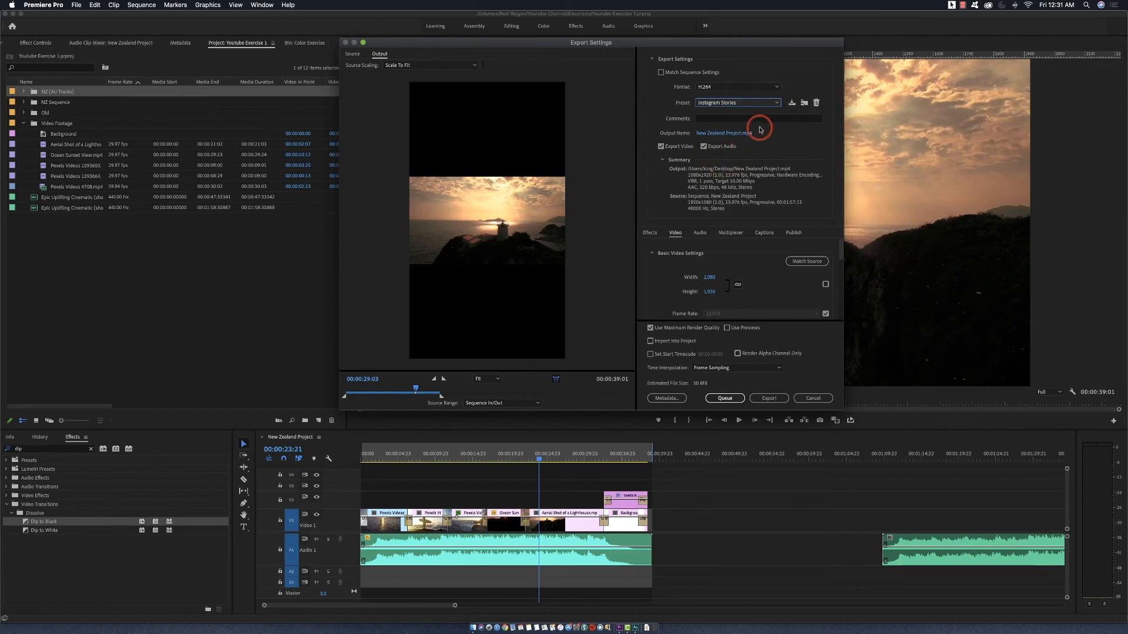
Set the export preset to Mobile Device 1080p HD
click(776, 103)
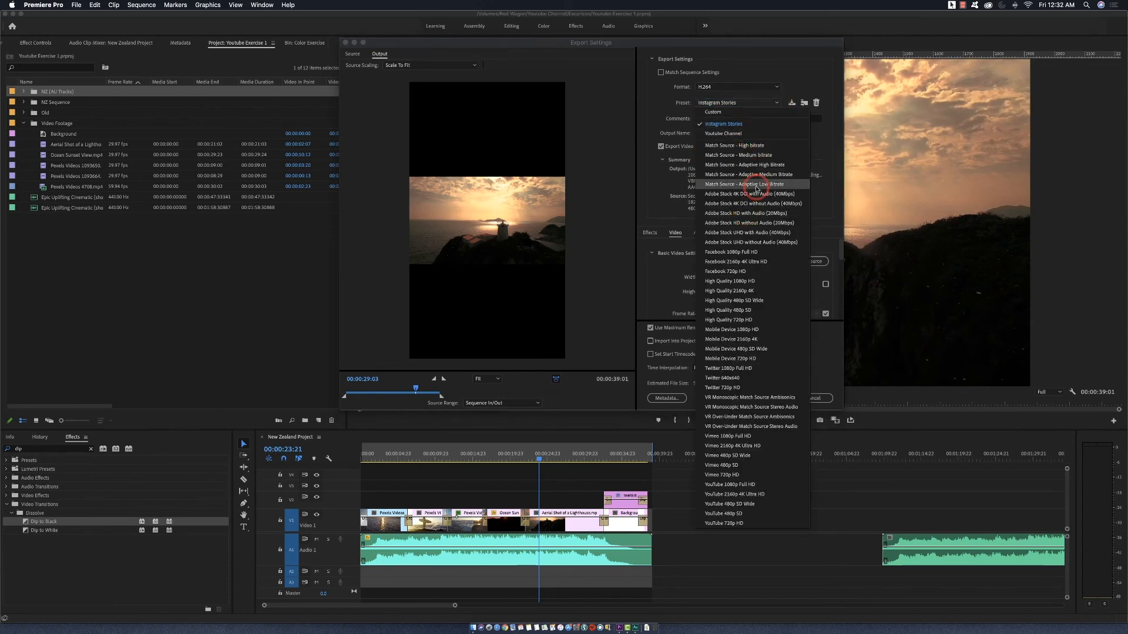
click(745, 331)
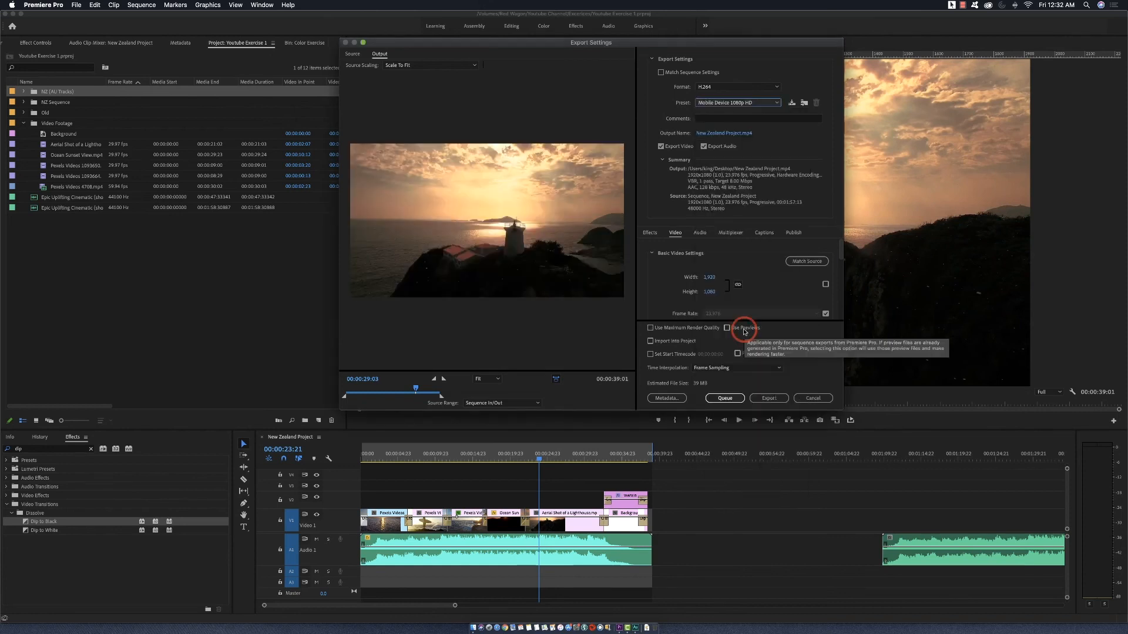
Try the SL BIG, SL CLEAN FUJI C and SL CLEAN FUJI B Lumetri looks on the export, and disable the look again
click(651, 234)
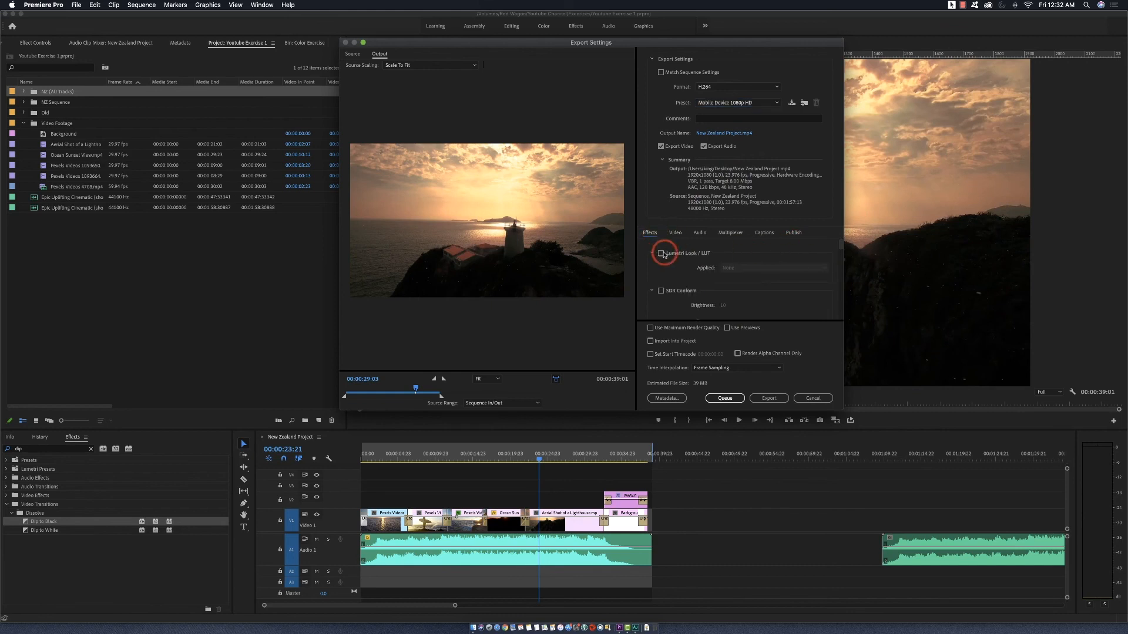
click(661, 254)
click(820, 266)
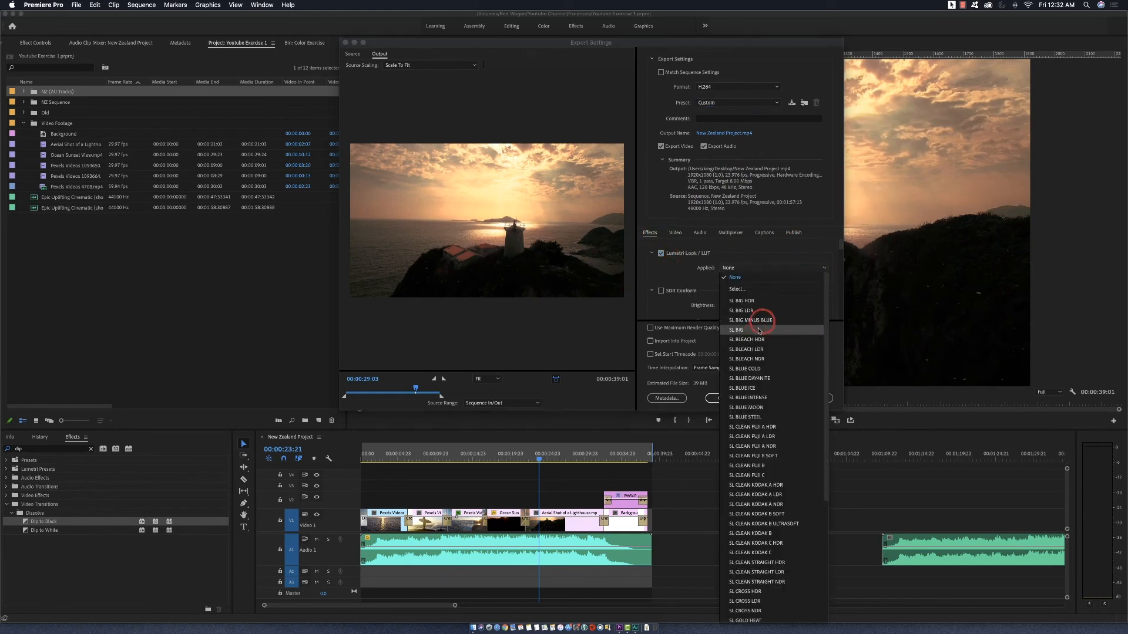
click(751, 331)
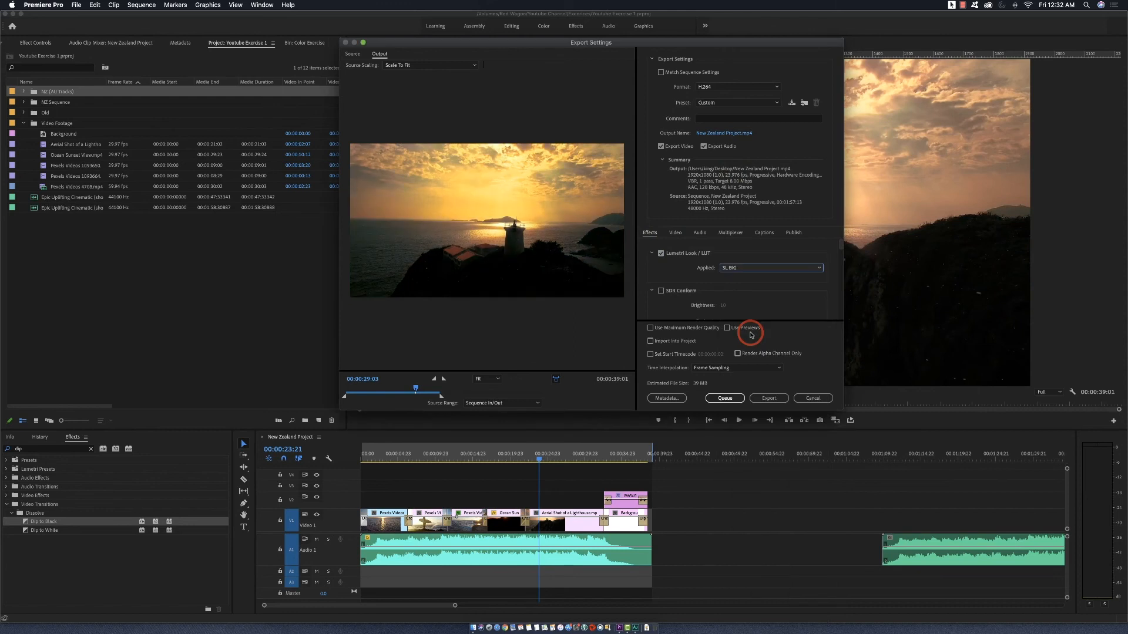
click(813, 268)
click(760, 421)
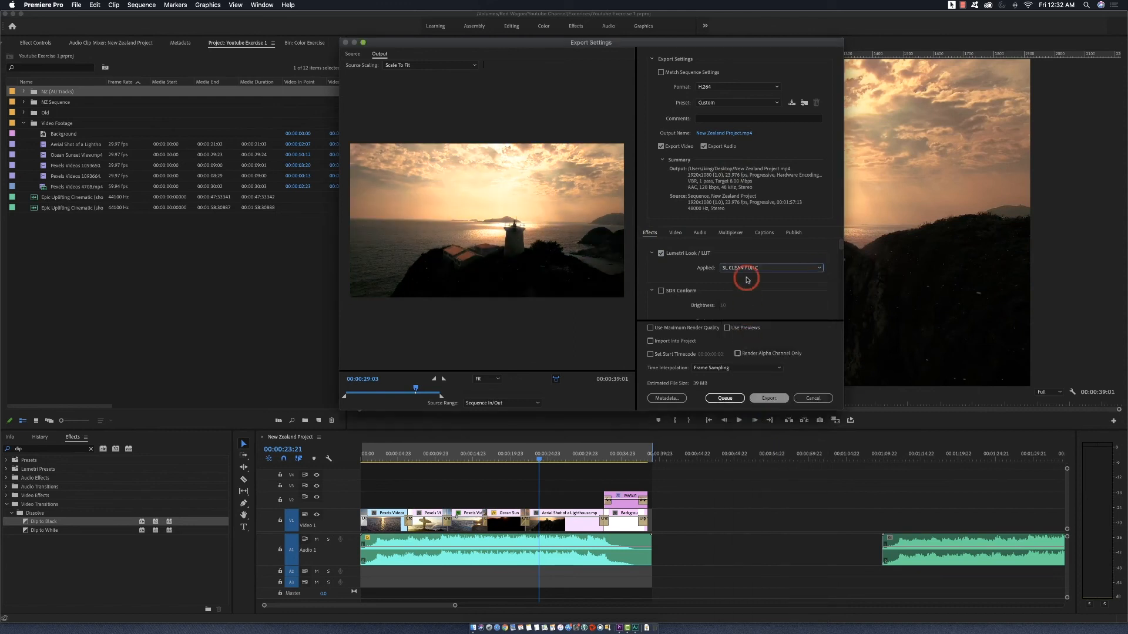
click(813, 269)
click(745, 280)
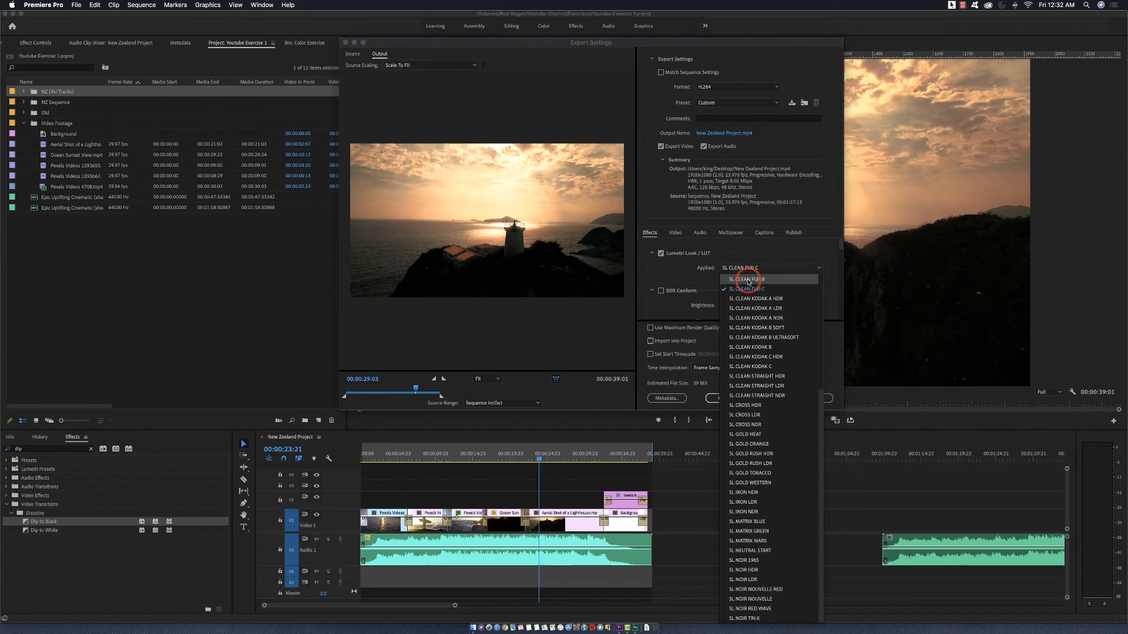
click(661, 253)
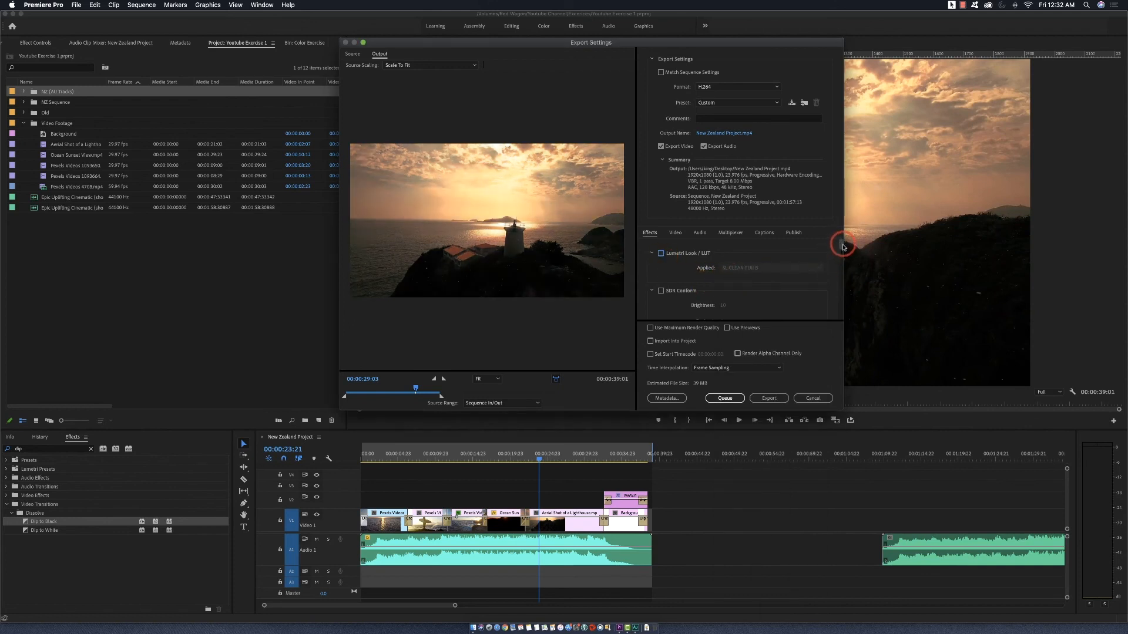
Enlarge the export settings window, try the source file name overlay on the output, and turn it off again
drag(842, 408, 897, 485)
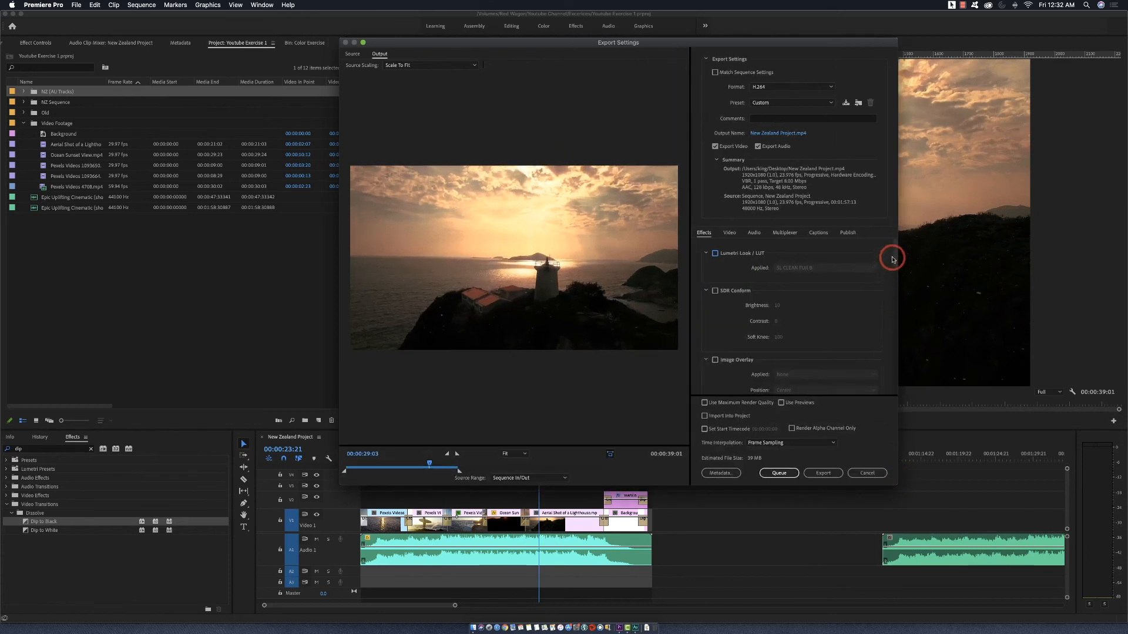
drag(894, 252, 893, 283)
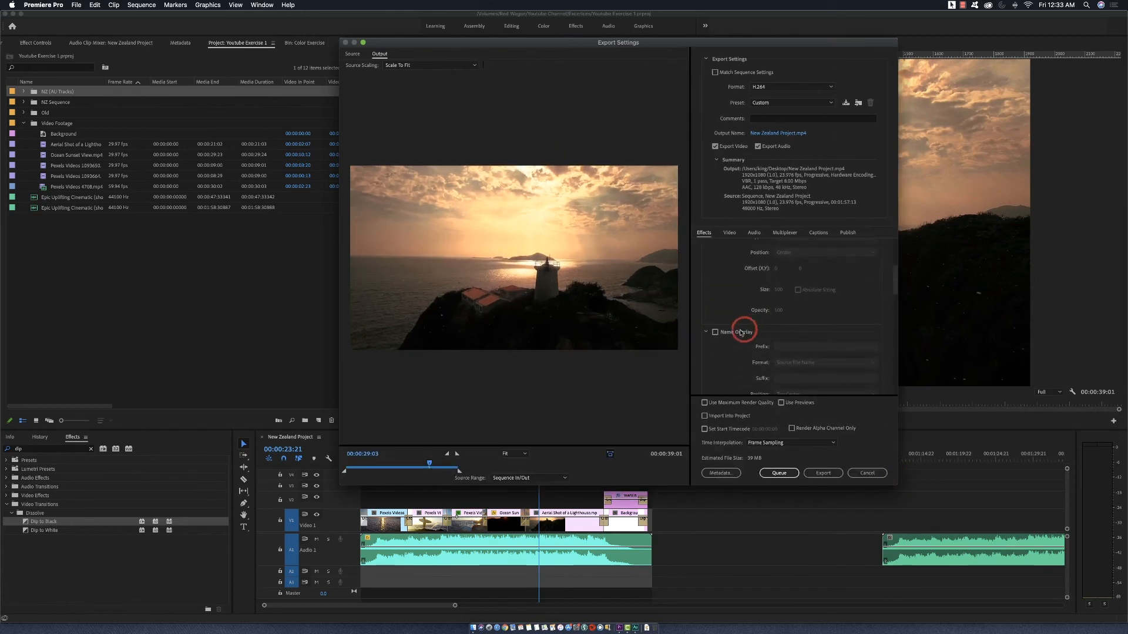
click(715, 333)
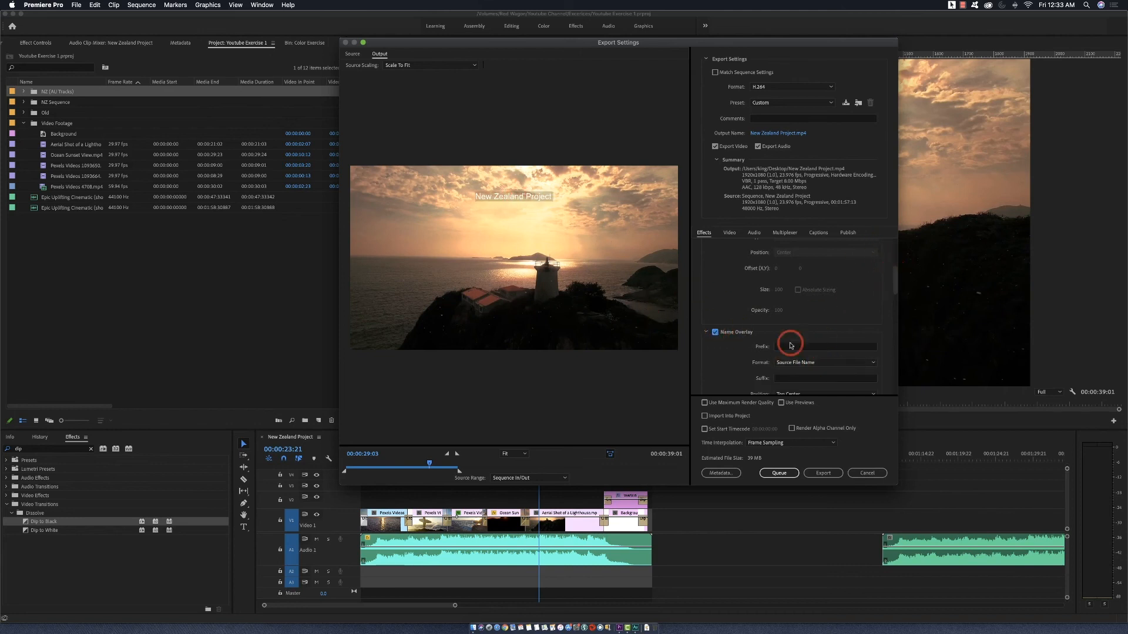
click(716, 332)
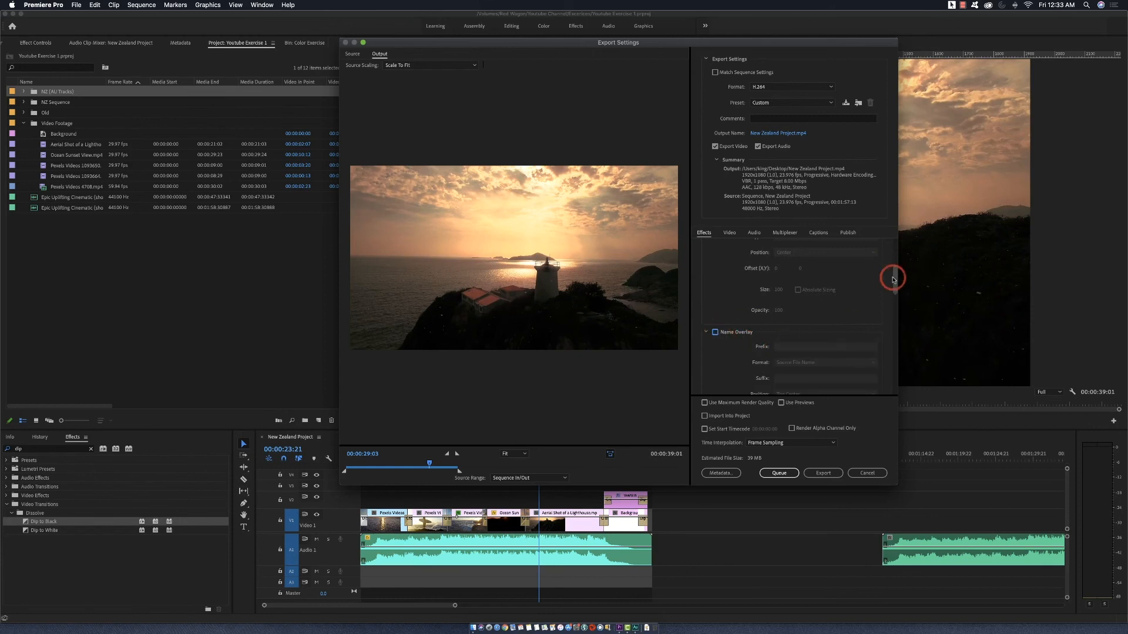
Examine the export's video settings, including the encoding, mastering display color volume, content light level, bitrate encoding, advanced and VR options
drag(894, 277, 884, 252)
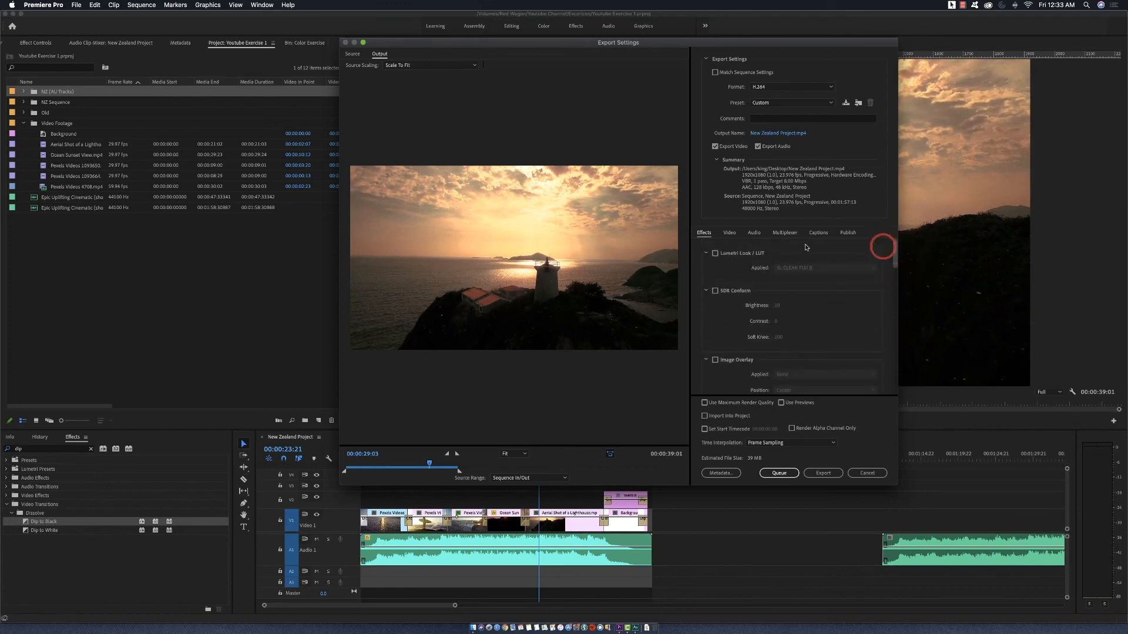
click(729, 234)
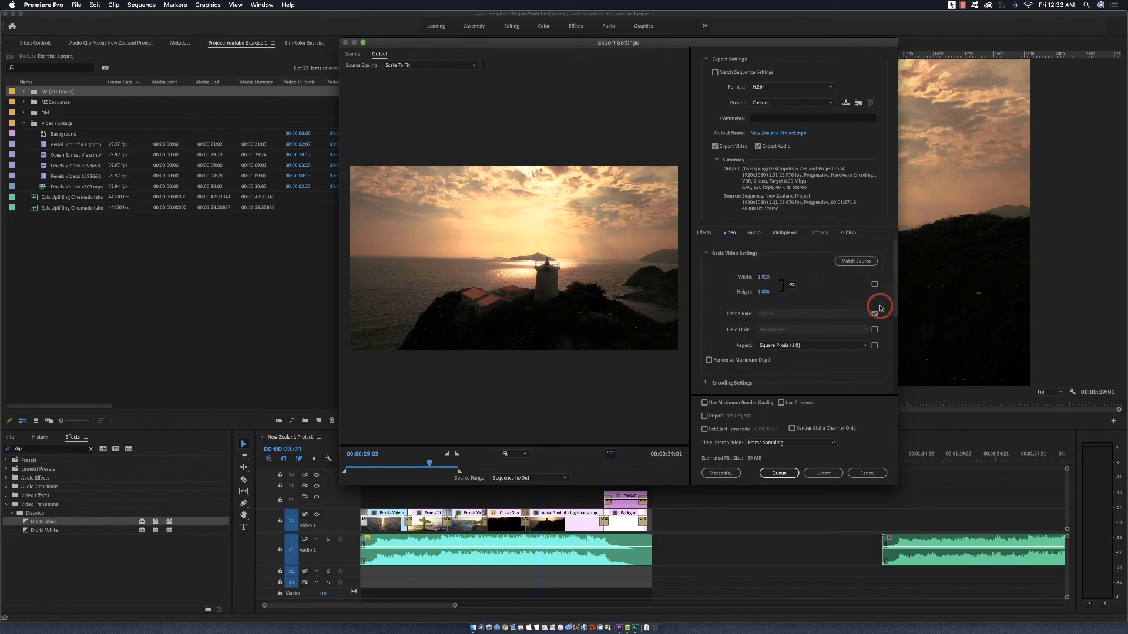
drag(892, 292, 887, 332)
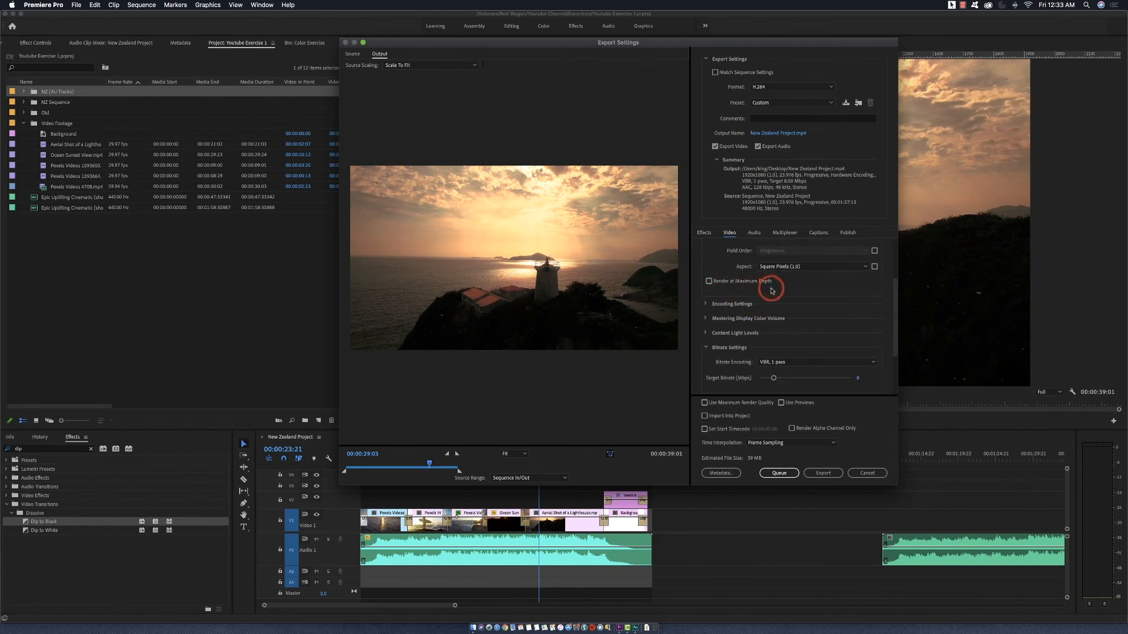
click(706, 305)
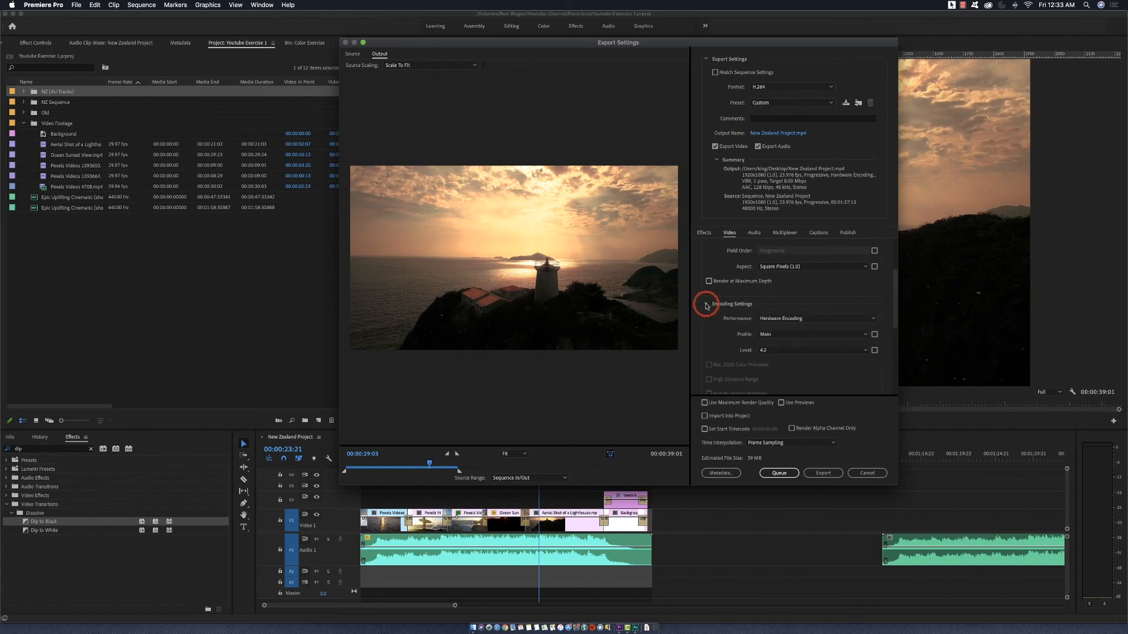
click(706, 305)
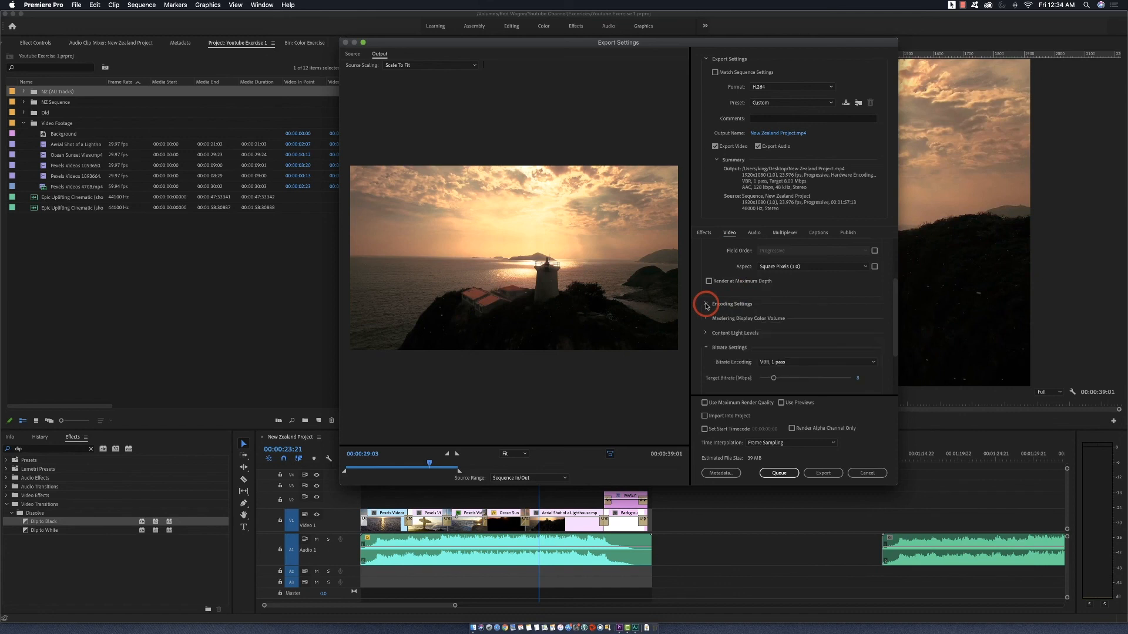
click(706, 319)
click(707, 333)
click(707, 333)
click(871, 362)
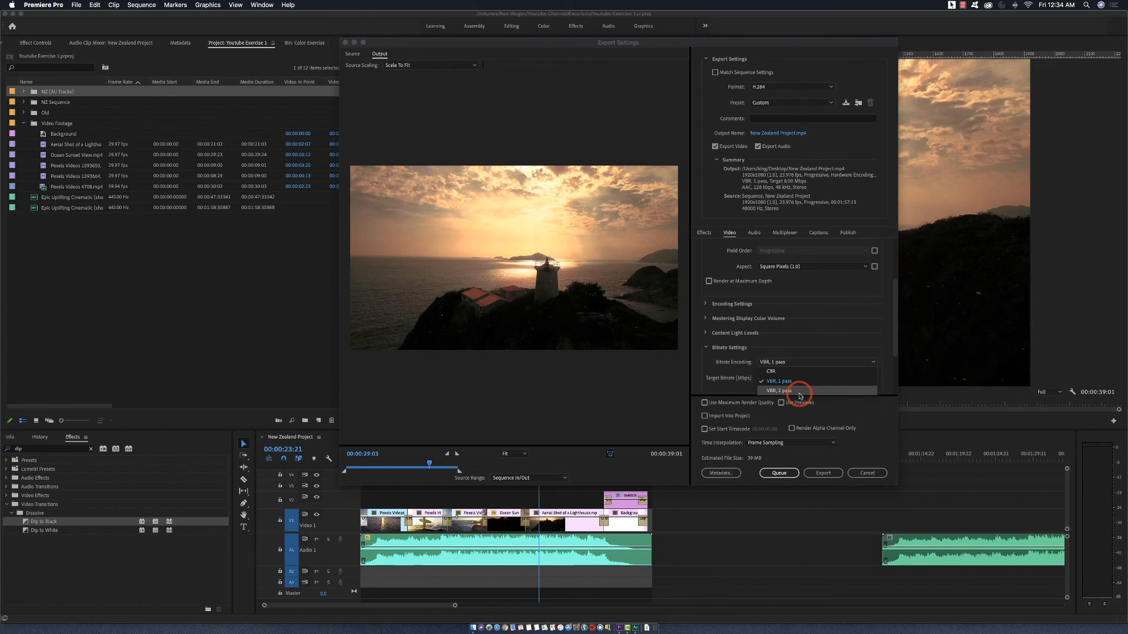
click(729, 360)
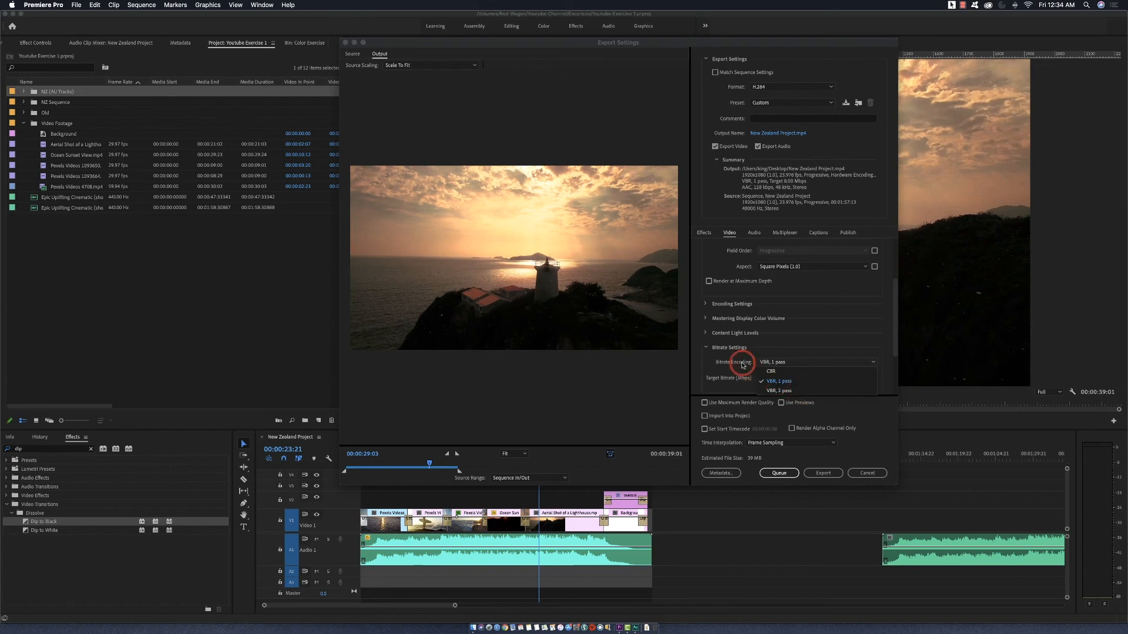
click(707, 349)
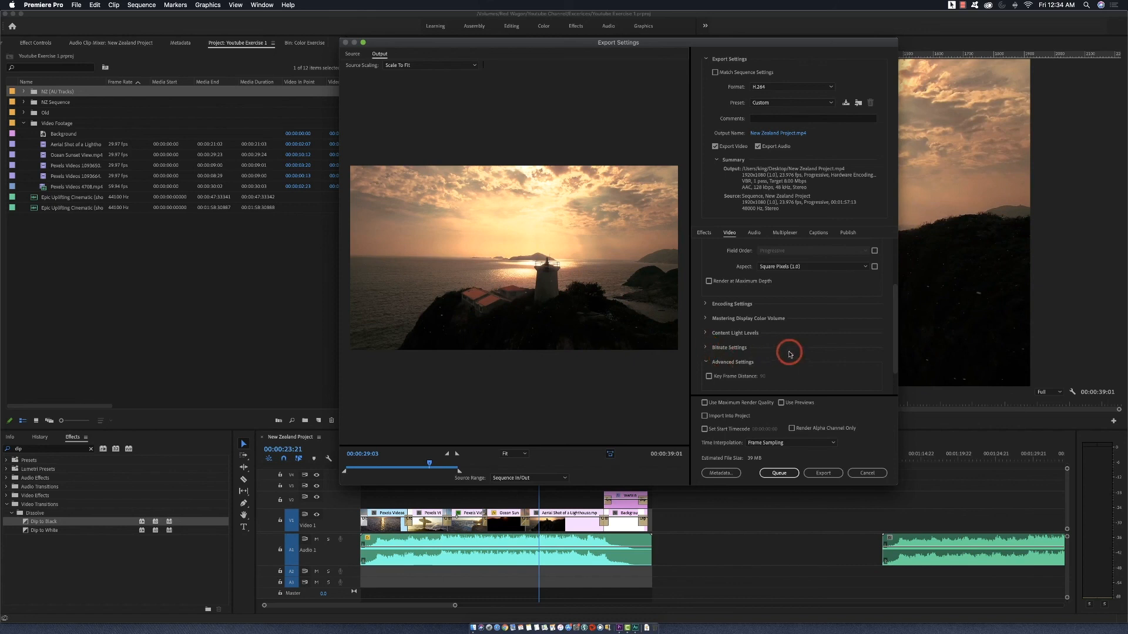
scroll(895, 322, down, 3)
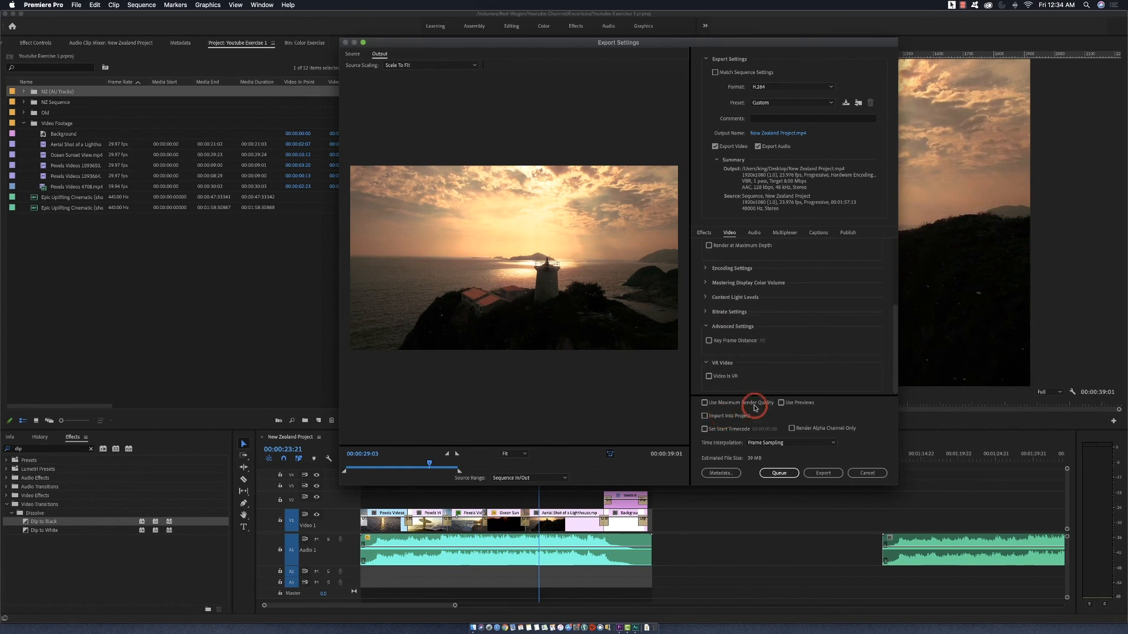
Reapply the Mobile Device 1080p HD preset and enable Use Maximum Render Quality for the export
click(705, 403)
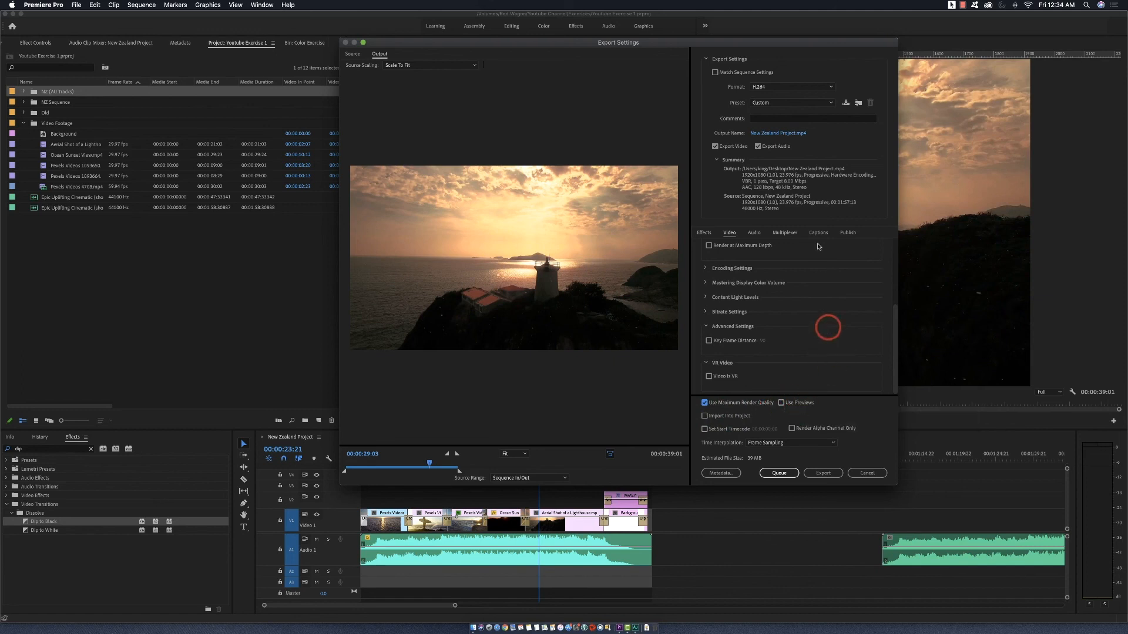
click(829, 102)
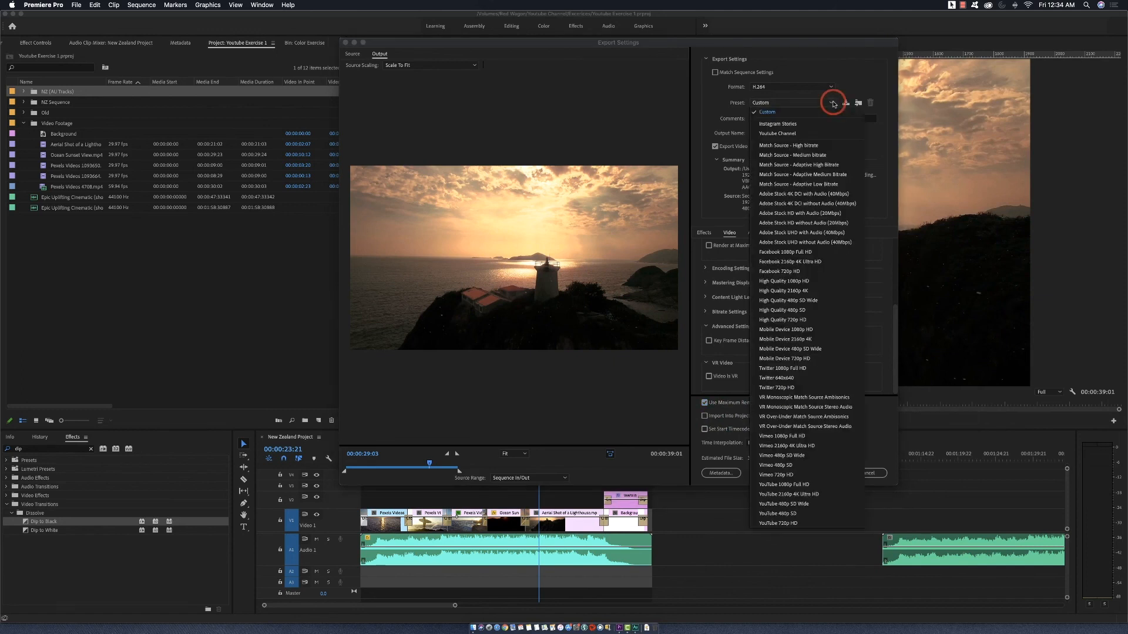
click(794, 330)
click(704, 402)
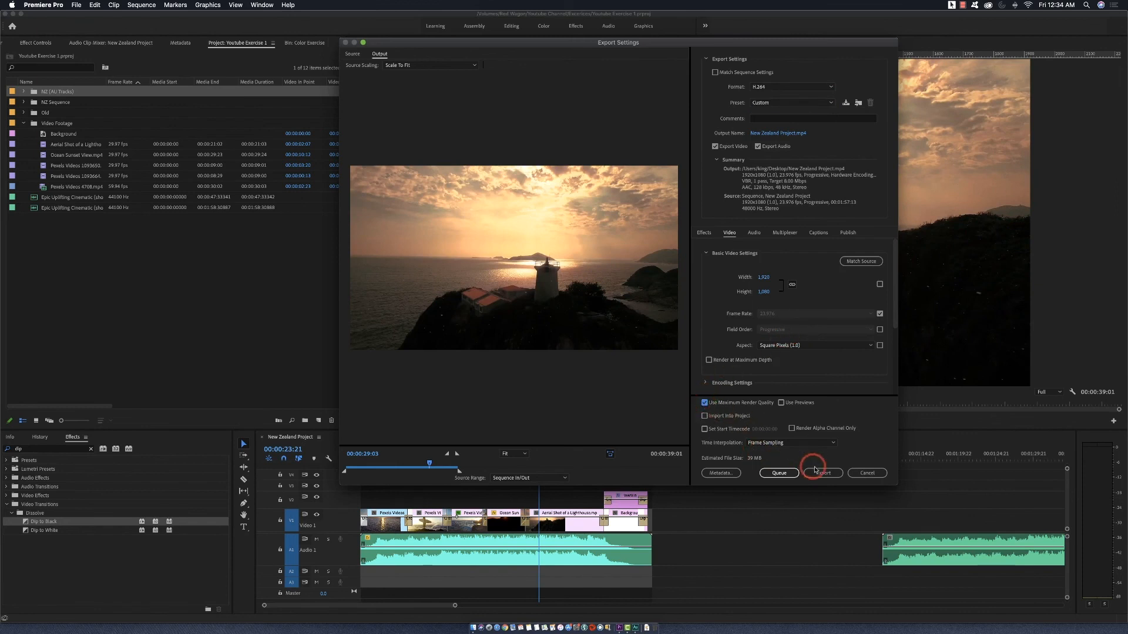
Set the output file name to New Zealand Project Example on the Desktop and export the sequence
click(776, 134)
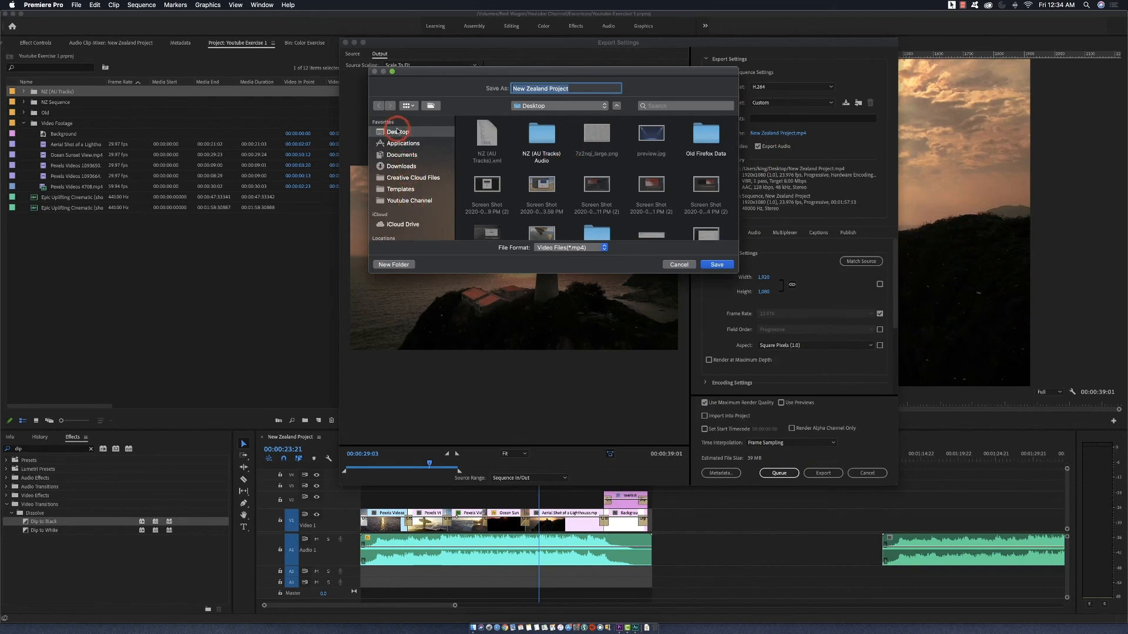
click(576, 89)
drag(577, 89, 505, 89)
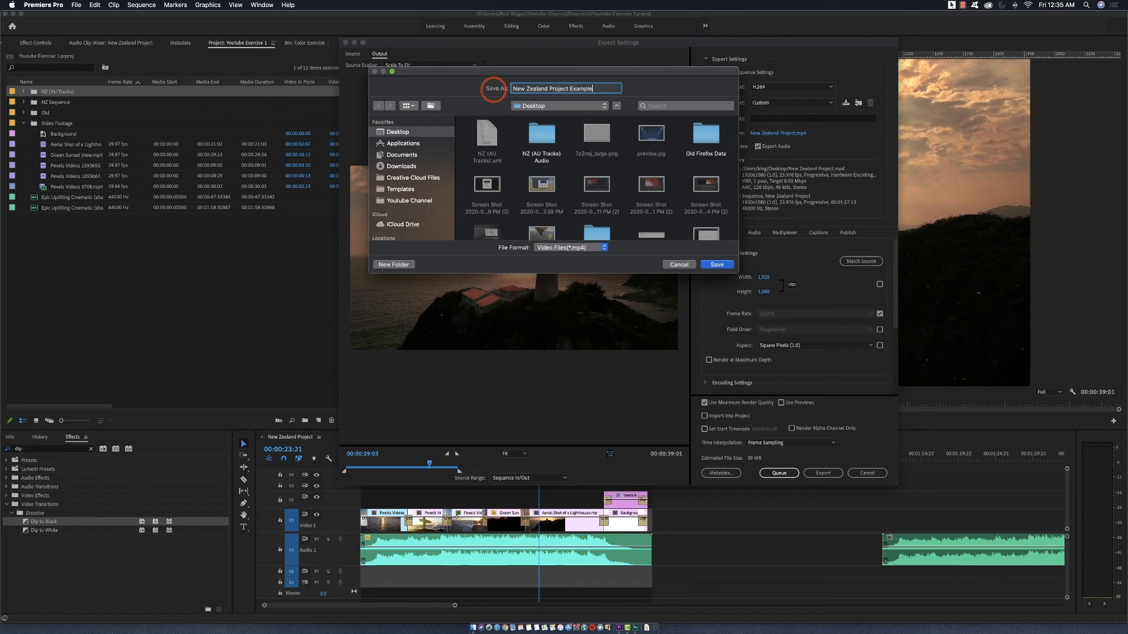
key(Return)
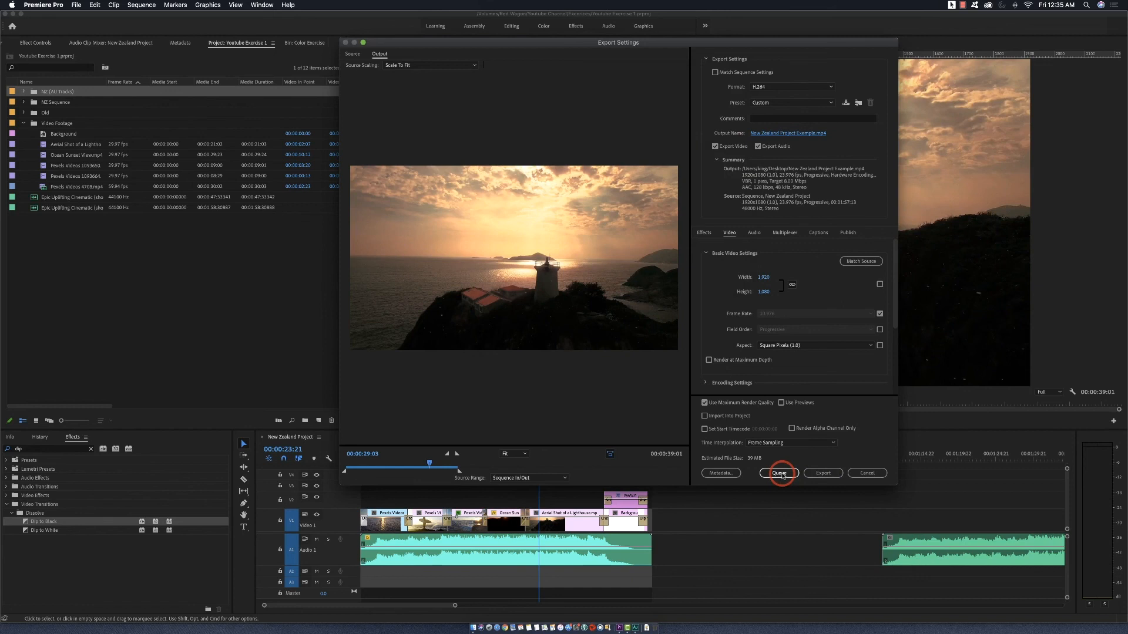
click(822, 473)
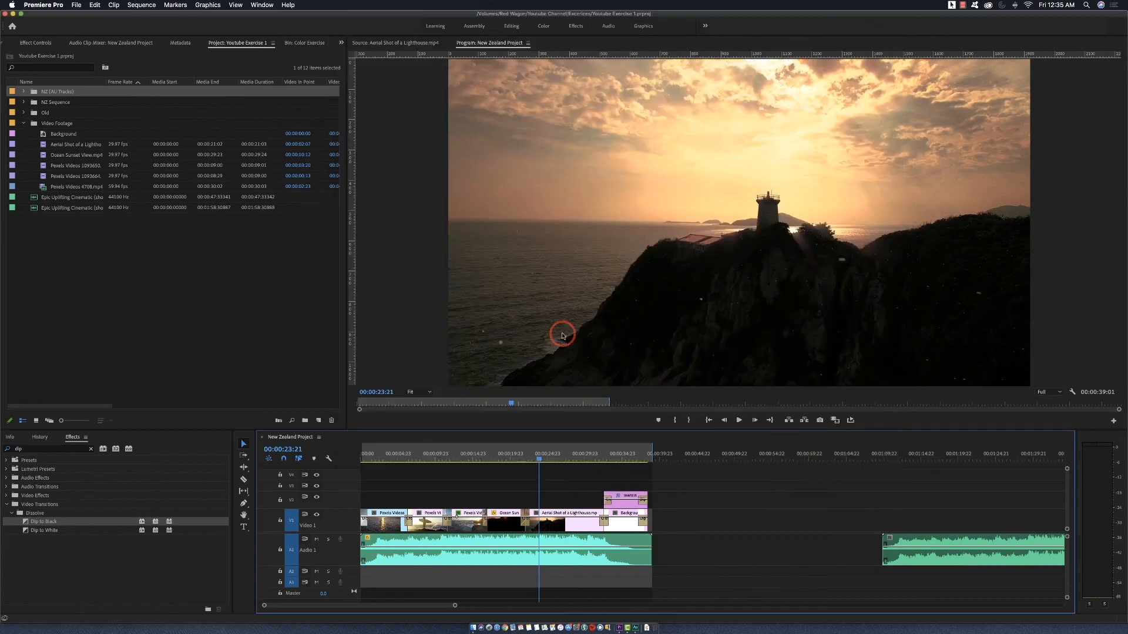
Minimize the Premiere Pro and Audition windows and turn off stacks on the desktop to show its individual files
click(13, 14)
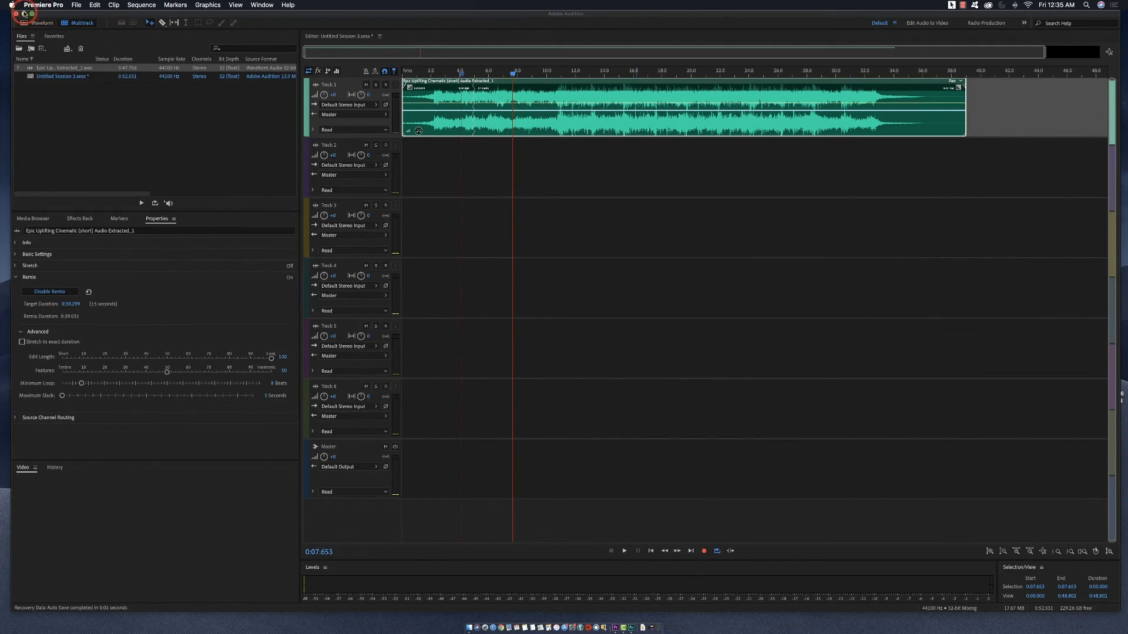
click(24, 14)
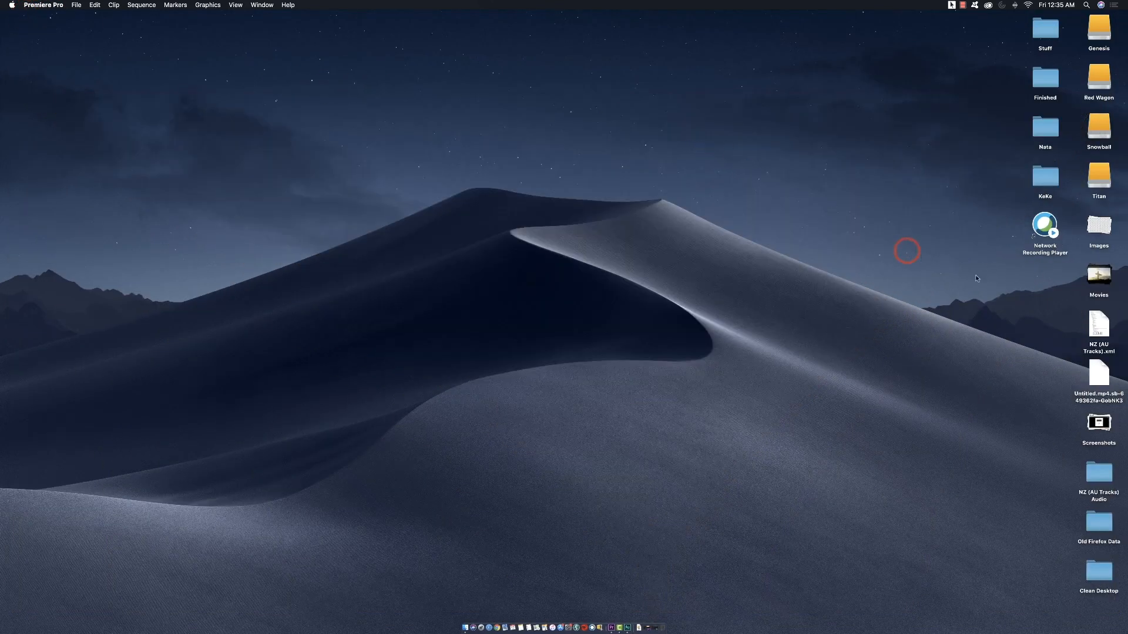
right_click(829, 268)
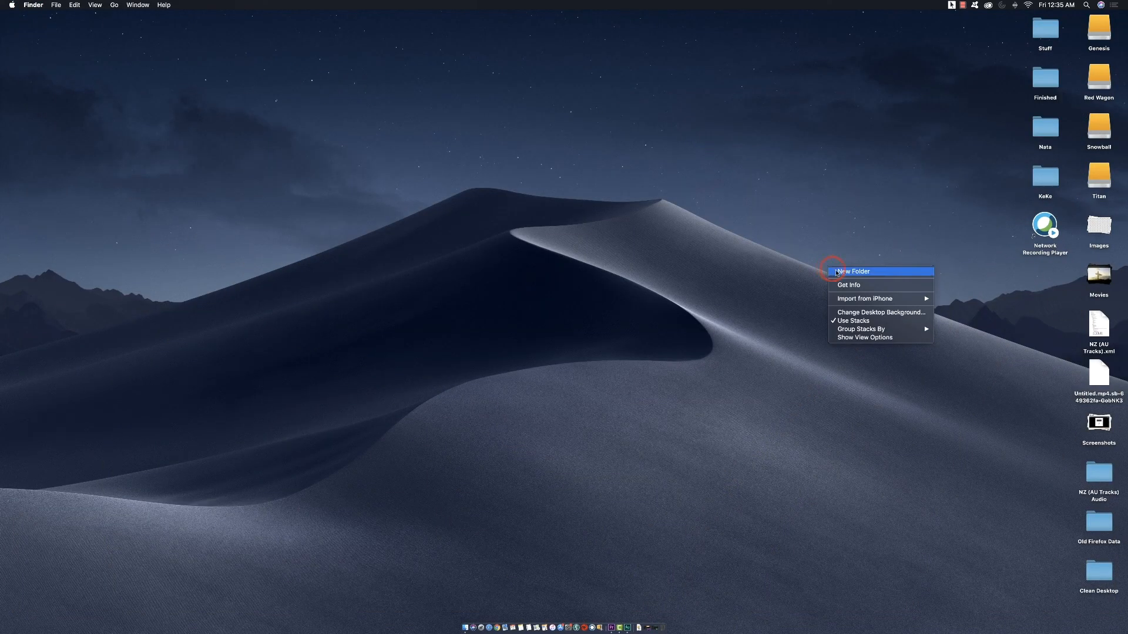
click(862, 321)
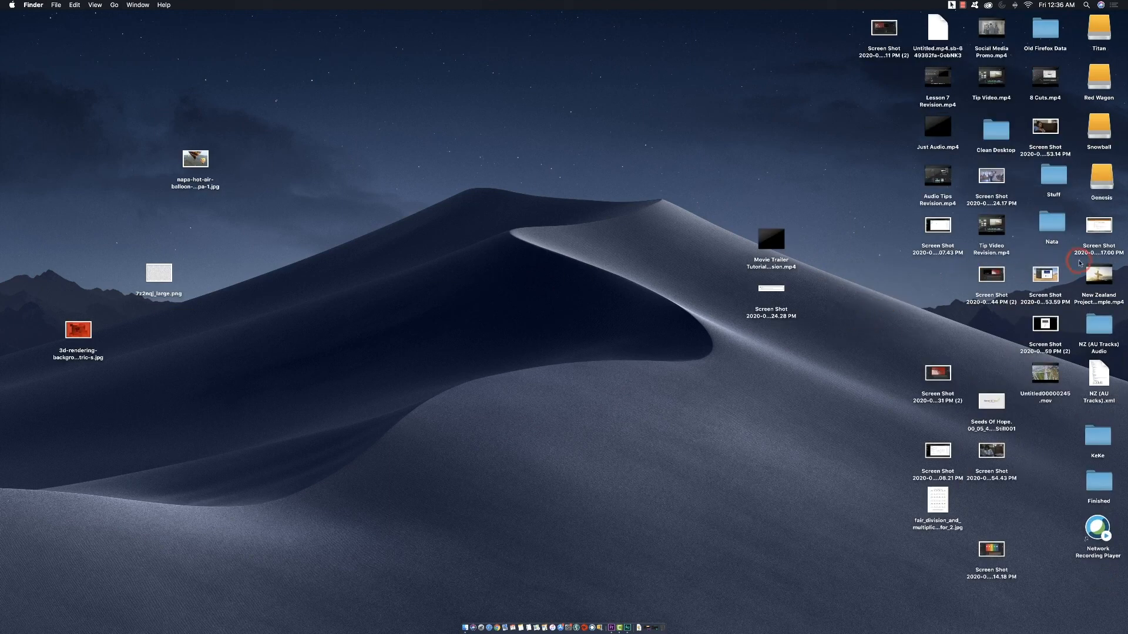
Preview the exported New Zealand Project Example.mp4 in Quick Look at full screen, and close the preview
click(1098, 275)
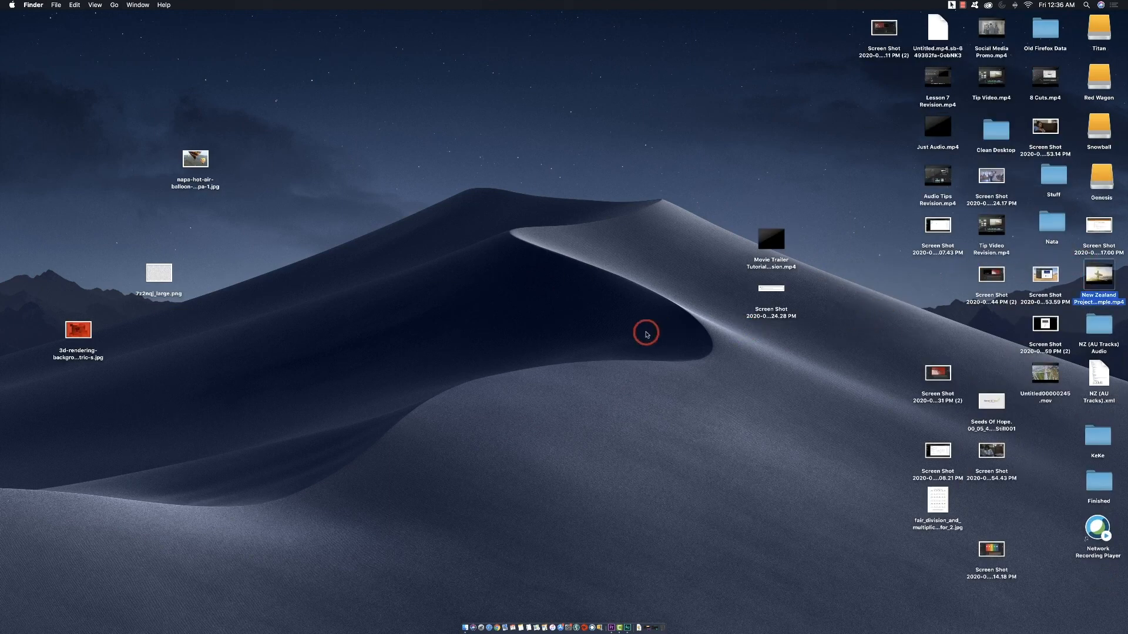
key(space)
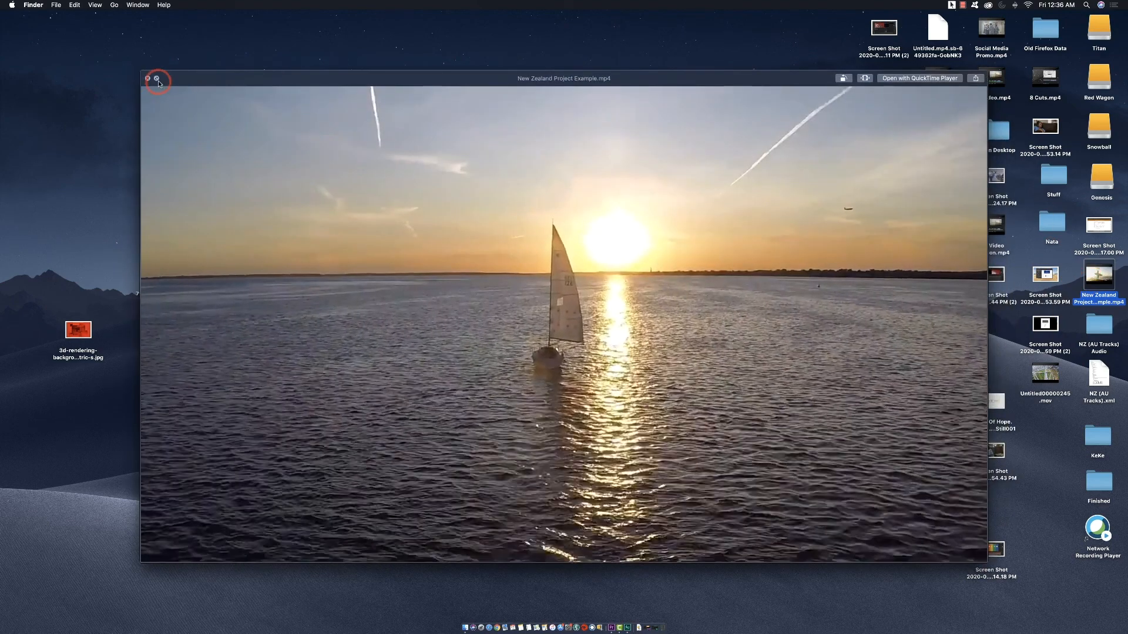
click(157, 79)
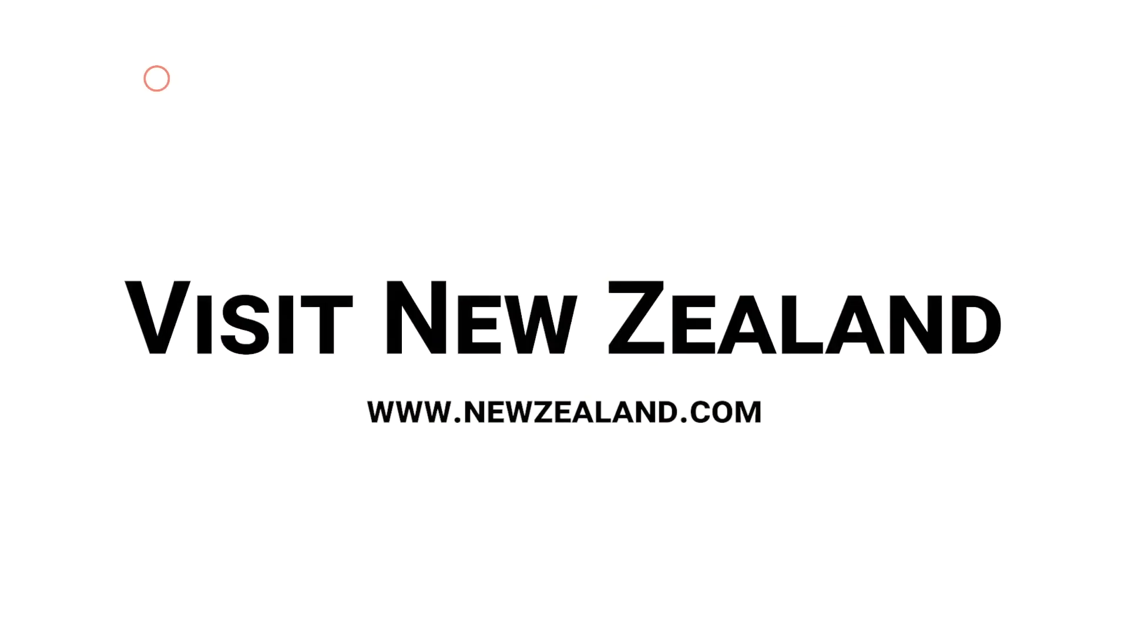
click(157, 81)
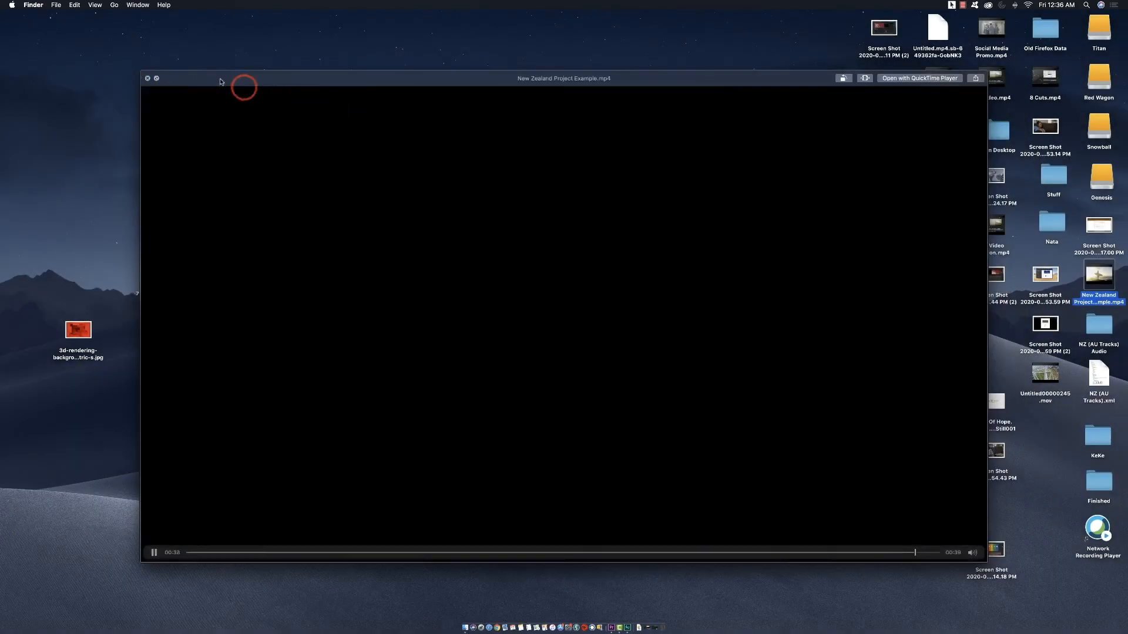
click(148, 79)
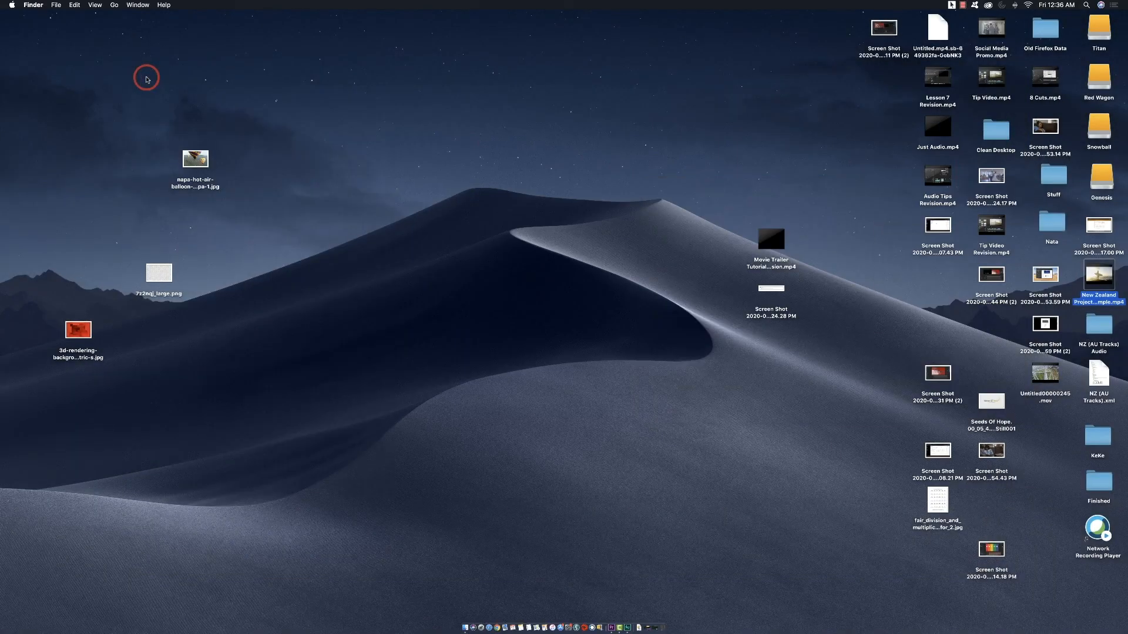
Group the desktop files into stacks again and switch back to Premiere Pro
right_click(480, 87)
mouse_move(524, 148)
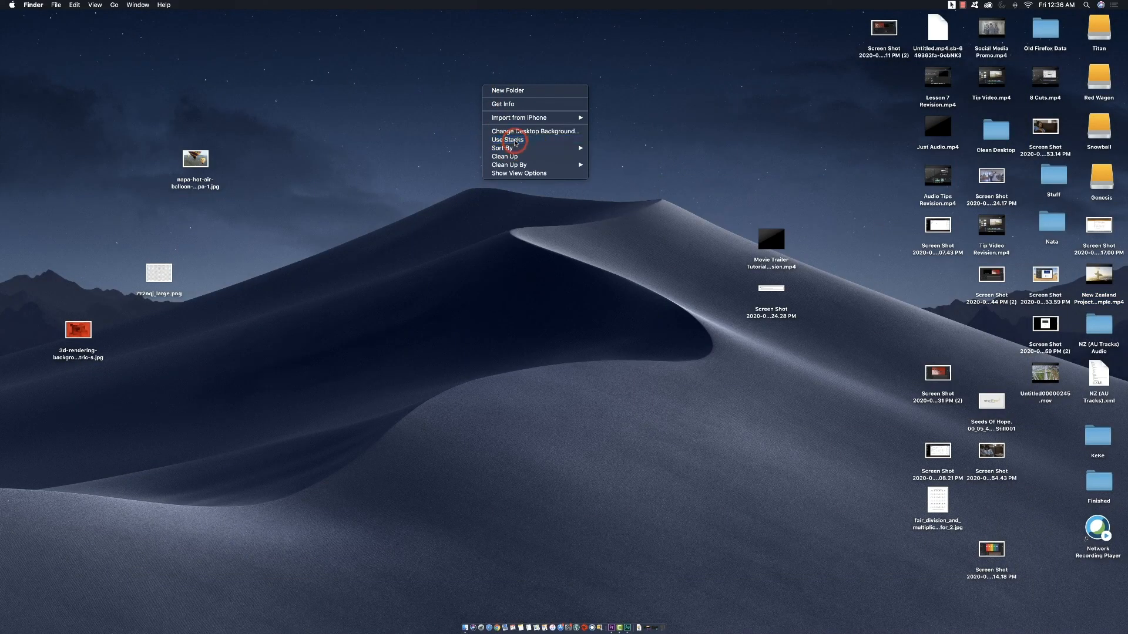
click(515, 140)
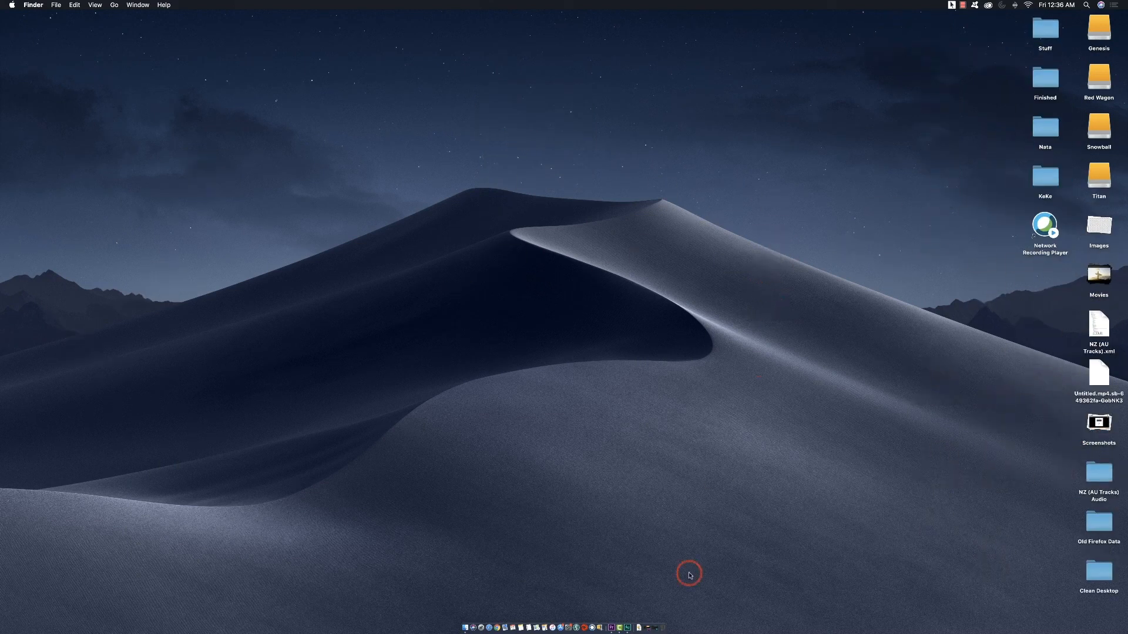
click(612, 627)
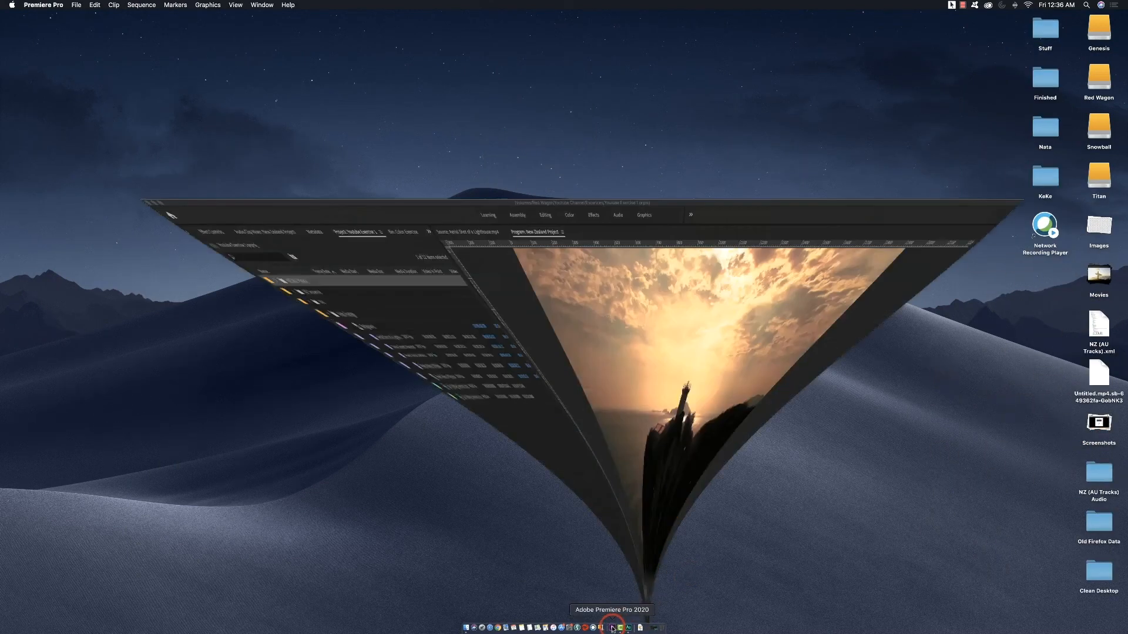